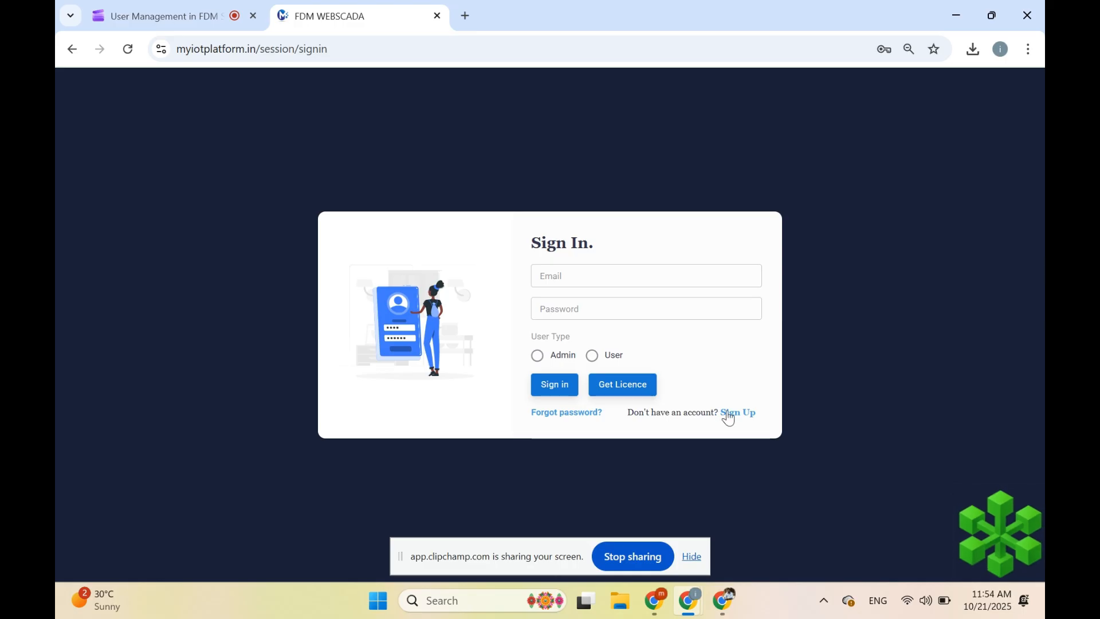
- Open the account creation form, return to Sign In, and make a first e-mail entry
left_click(730, 415)
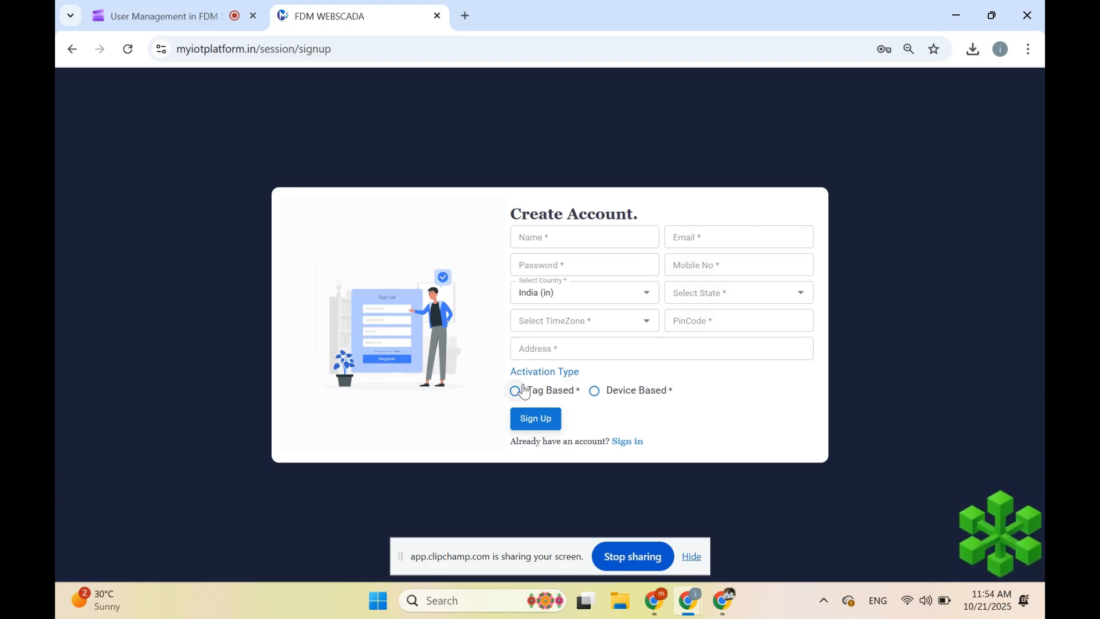
left_click(615, 445)
left_click(567, 274)
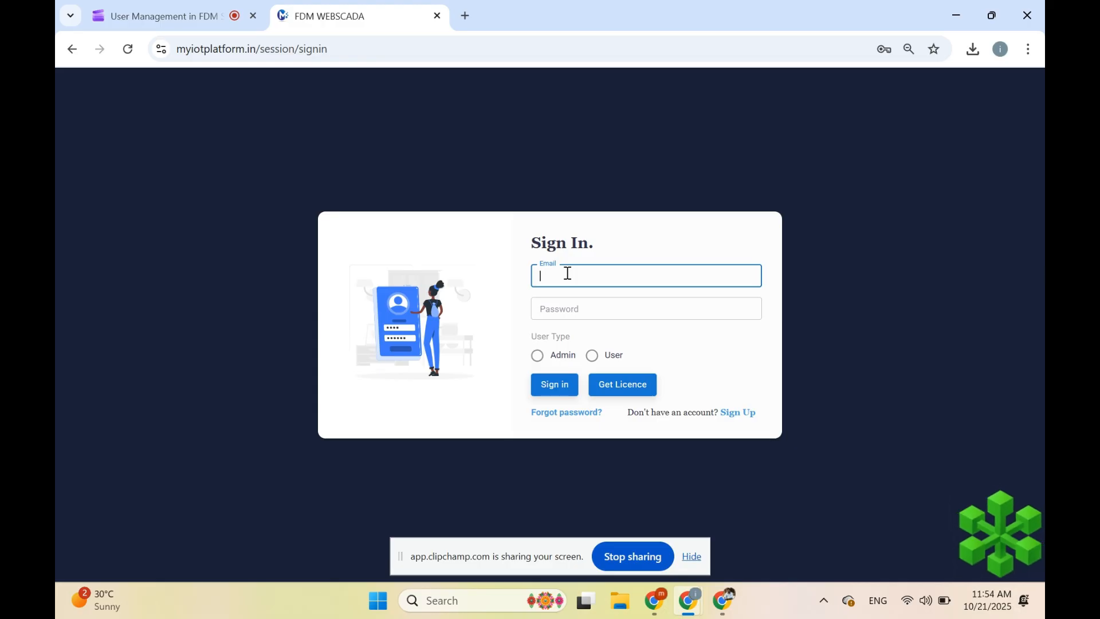
type("smart")
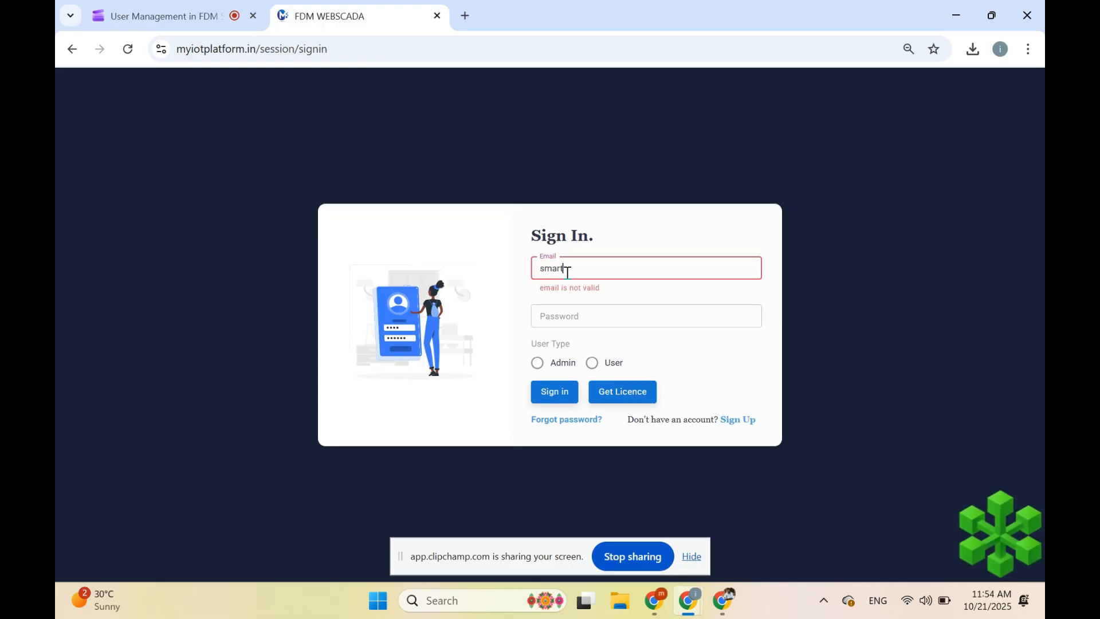
type("factory")
left_click(690, 558)
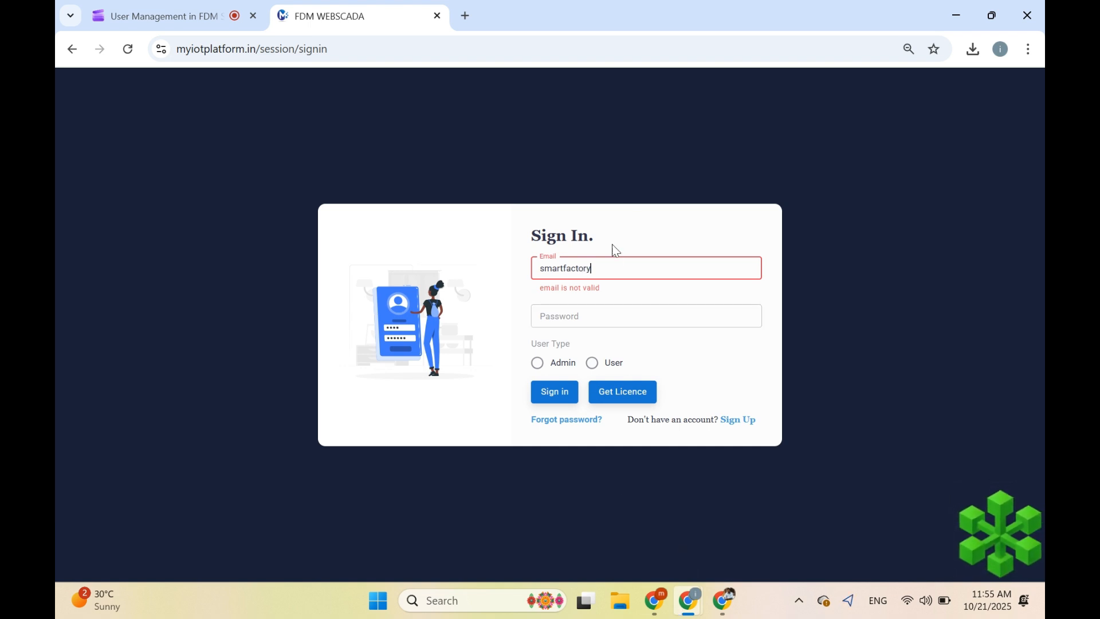
- Enter the admin e-mail and password, then select Admin as the user type
left_click(623, 266)
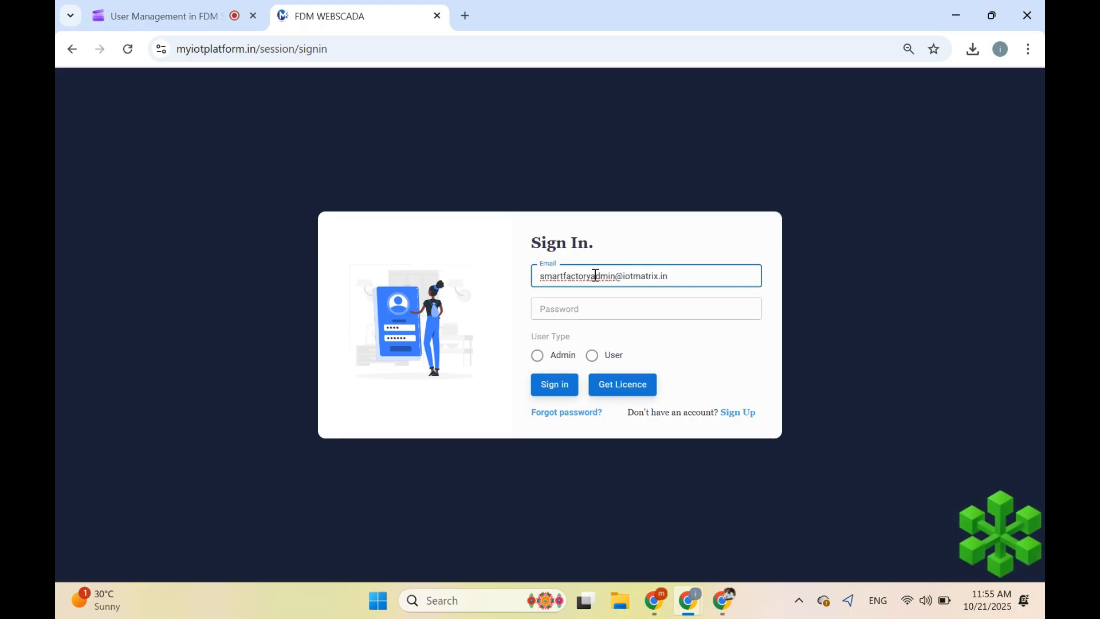
left_click(588, 308)
type("•")
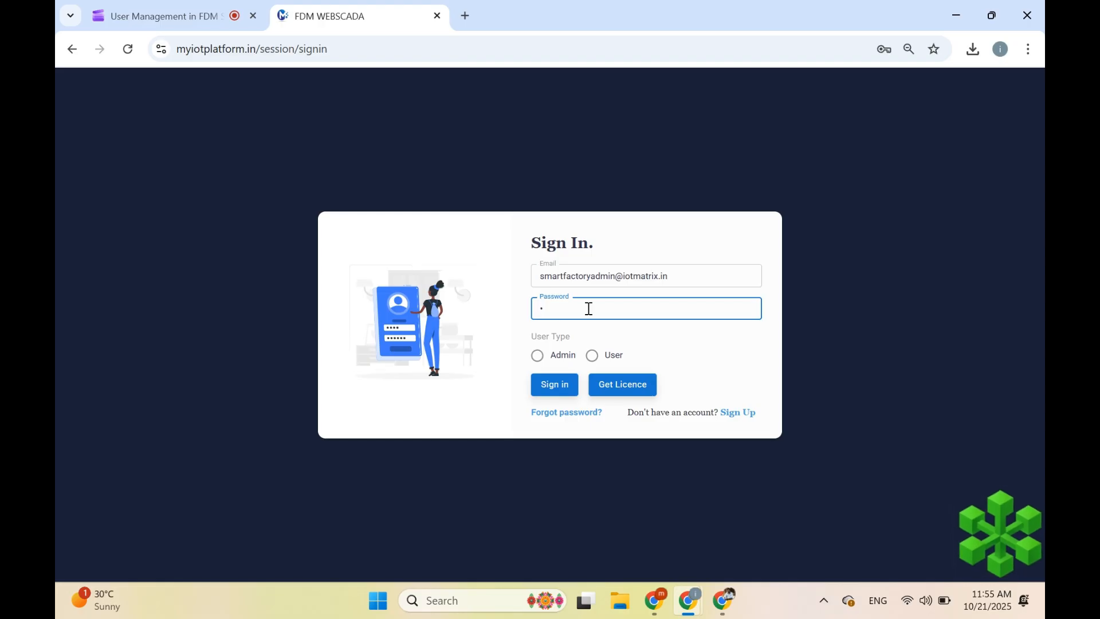
type("•••••••")
left_click(567, 359)
- Sign in, collapse System Configuration, go to User Management and open the Add User form
left_click(561, 387)
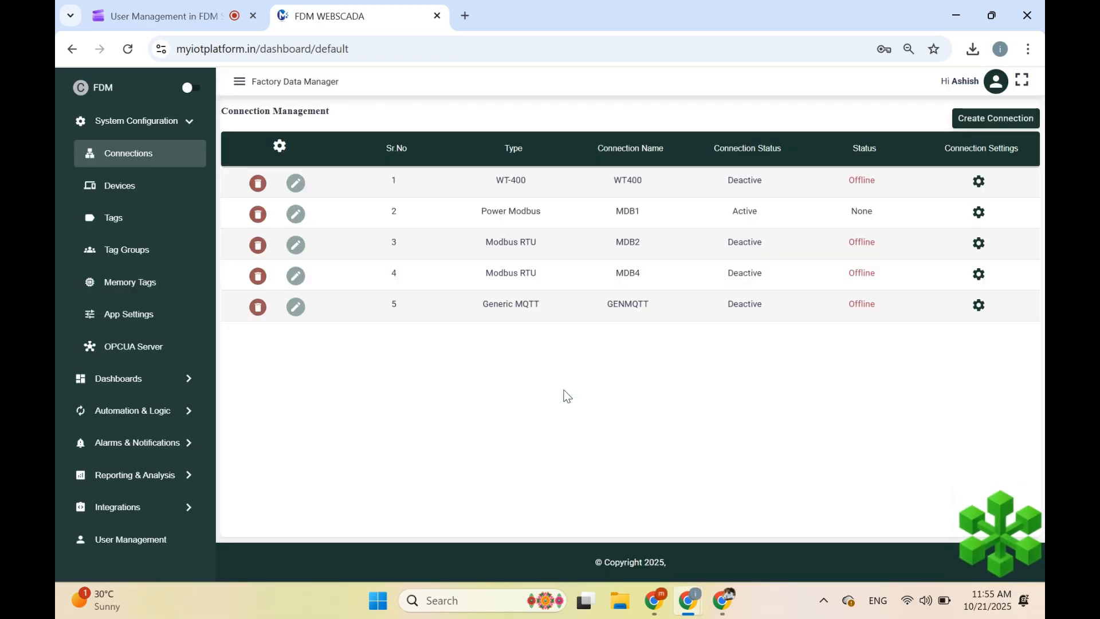
left_click(117, 122)
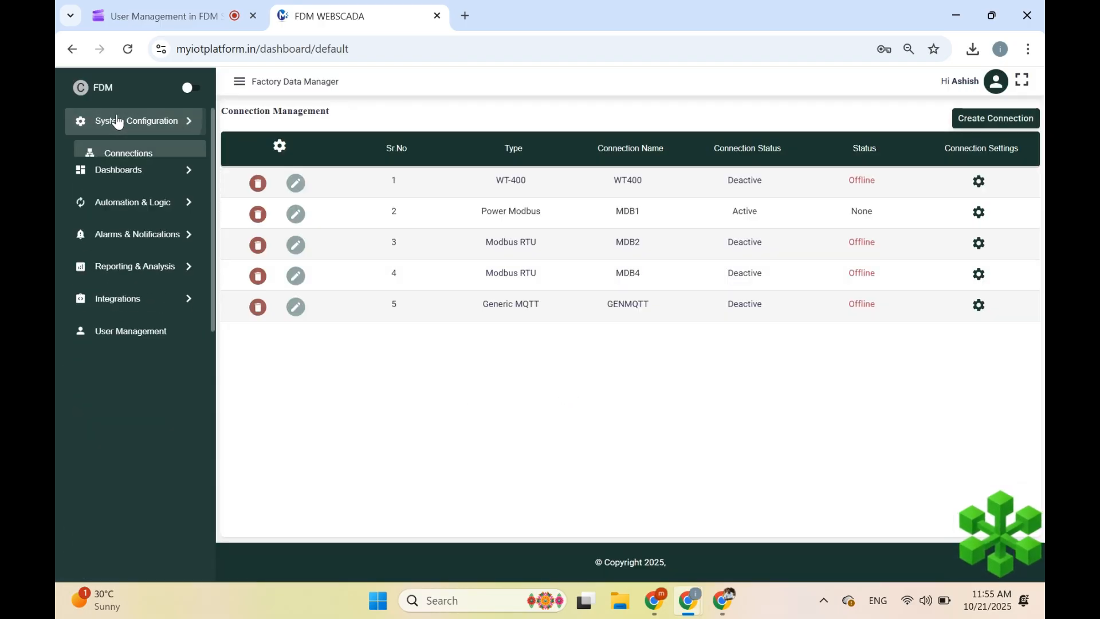
left_click(136, 321)
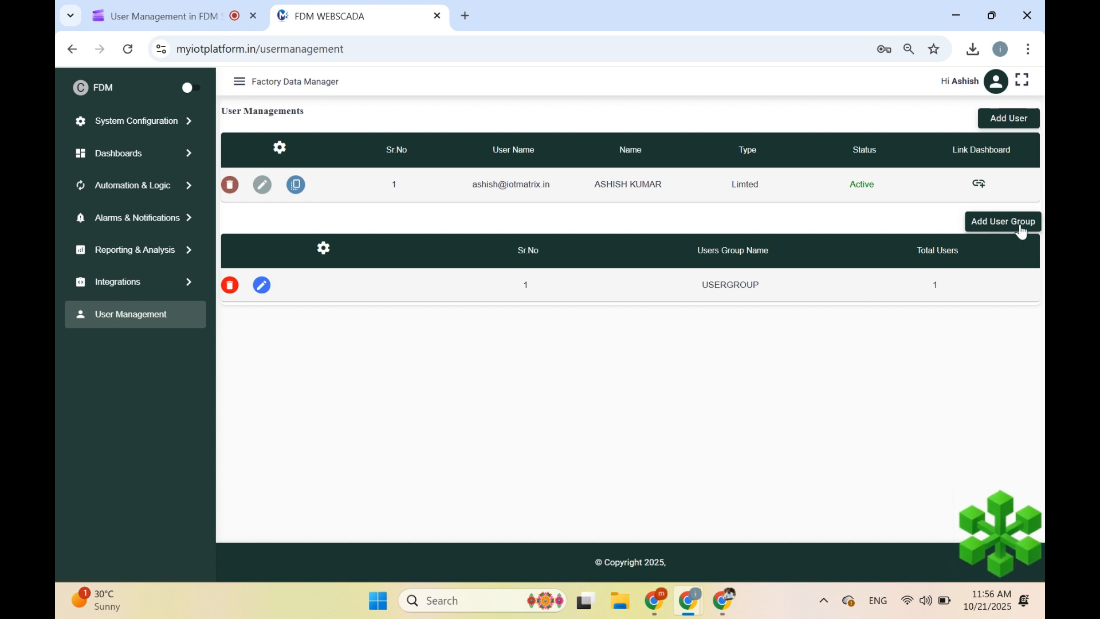
left_click(1009, 118)
- Enter the new user's Gmail address and password in Create User
left_click(472, 136)
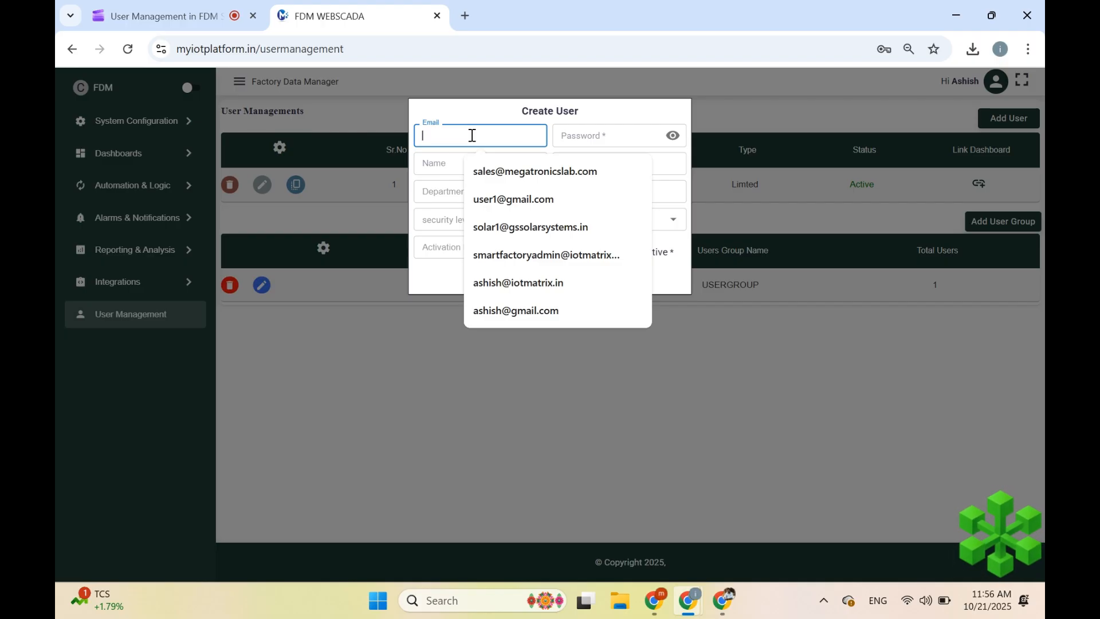
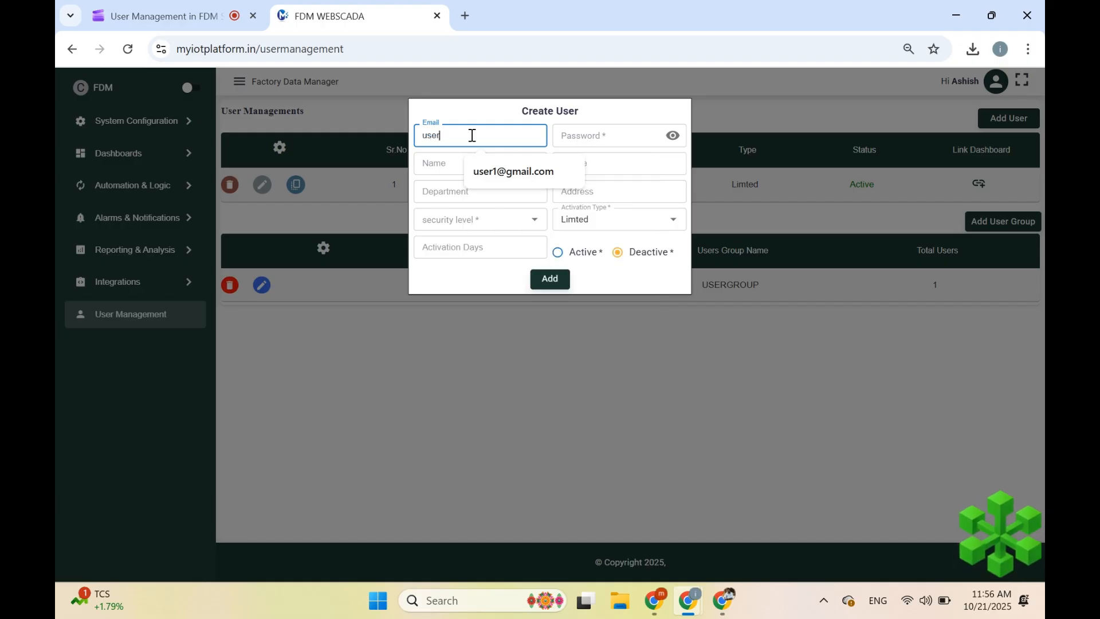
type("21")
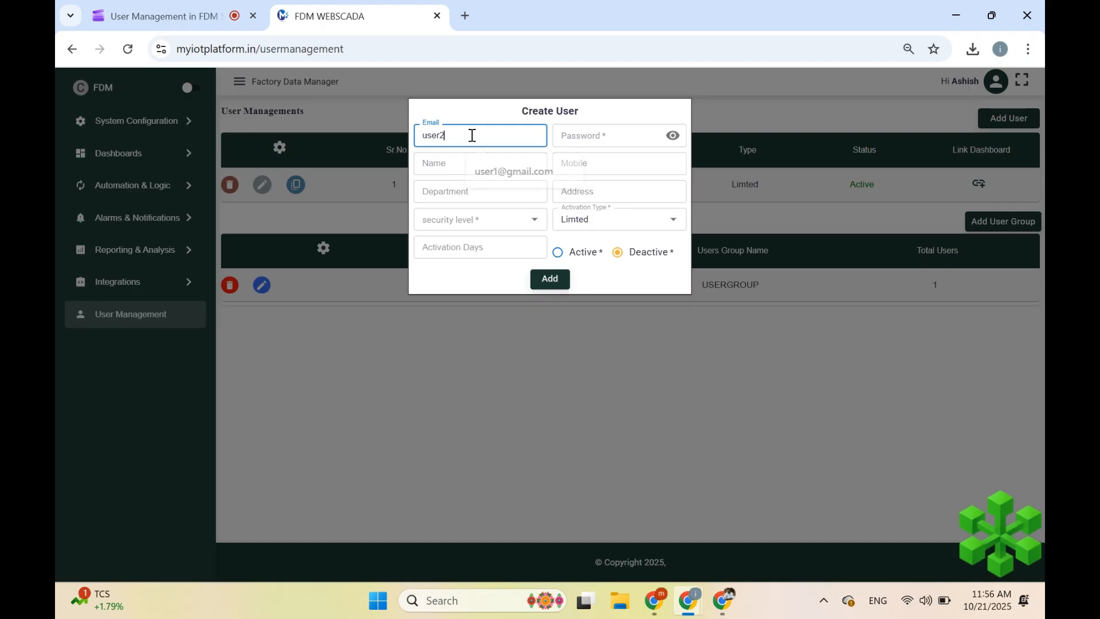
key("BackSpace")
key("BackSpace")
type("4")
key("Tab")
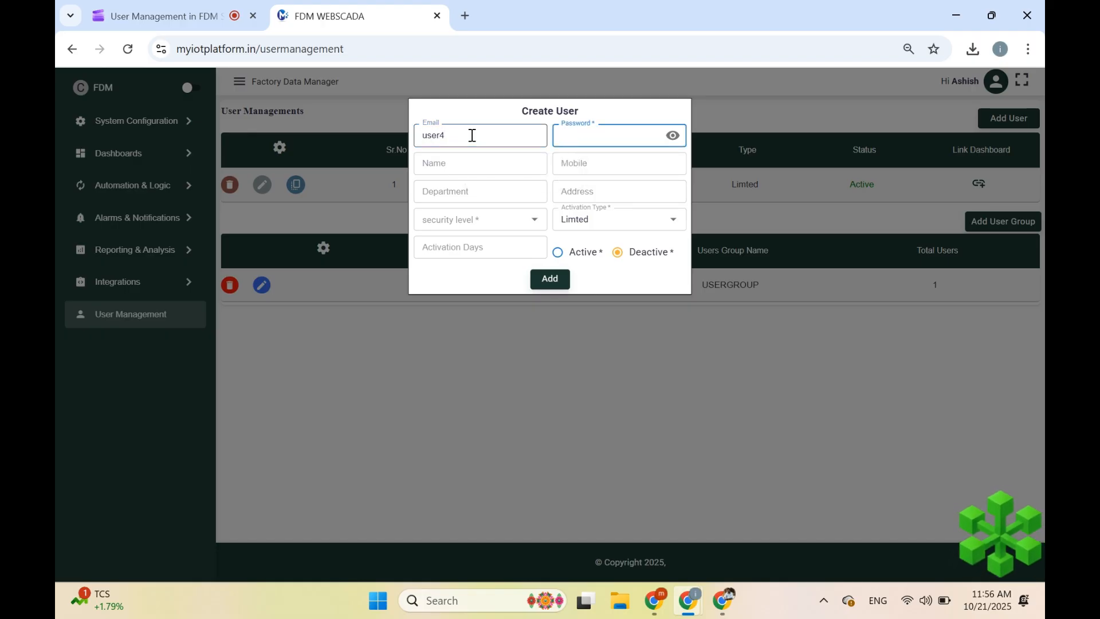
left_click(517, 139)
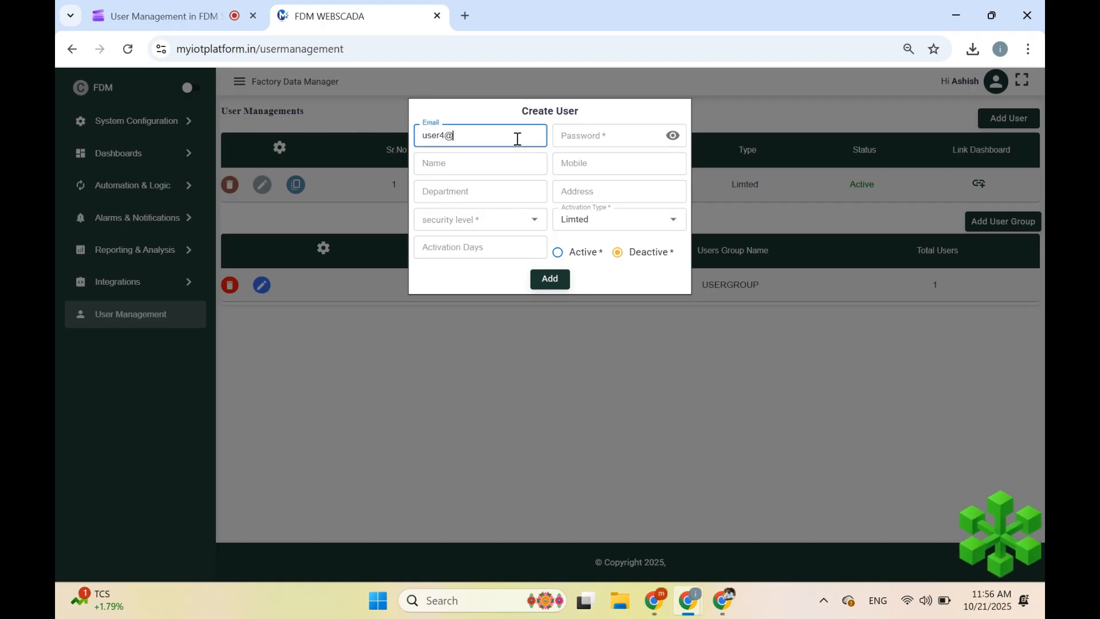
key("Tab")
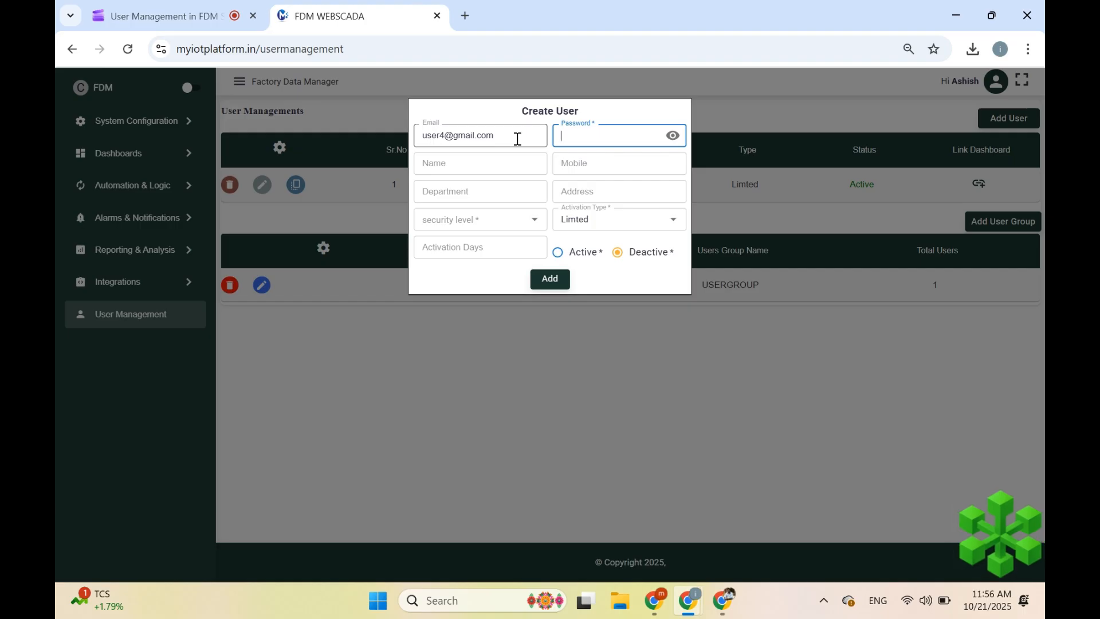
type("A")
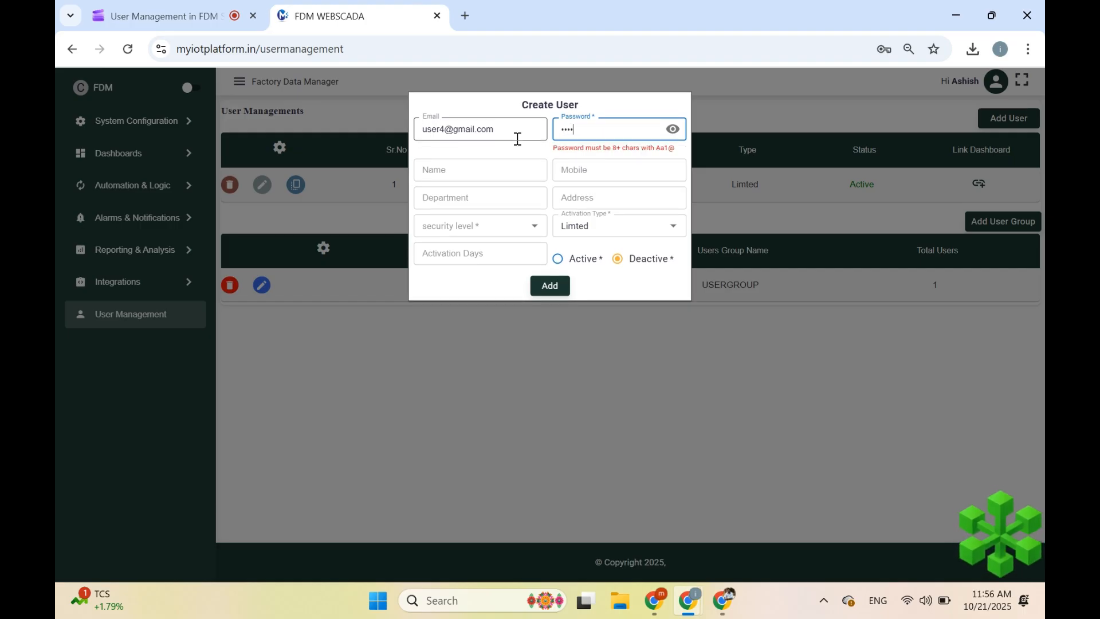
type("dmin@123")
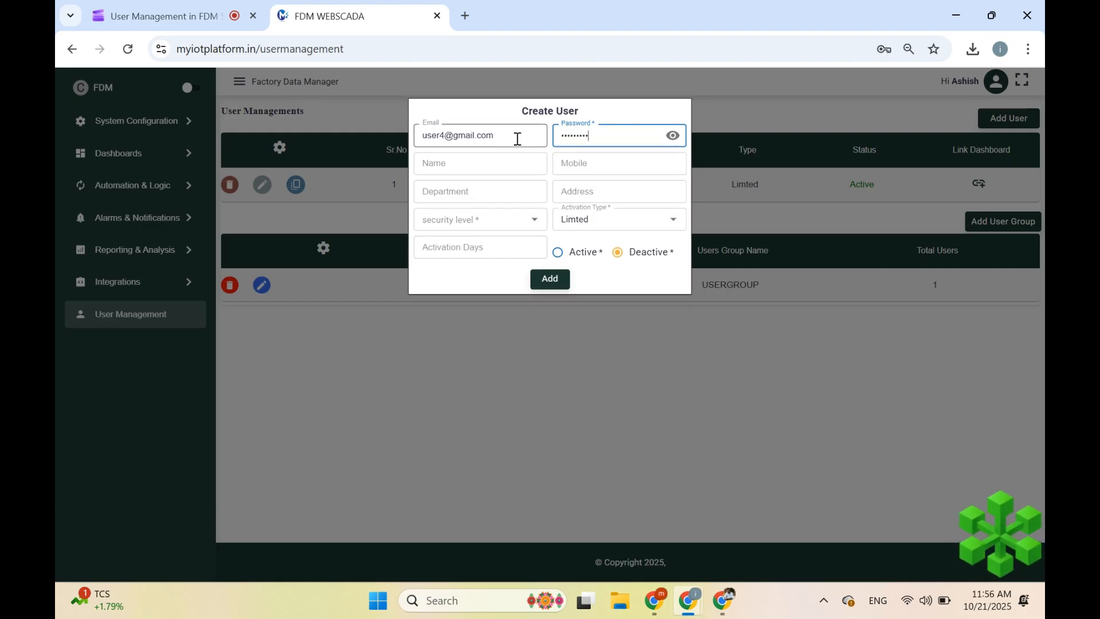
- Fill in the new user's name and mobile number
left_click(521, 169)
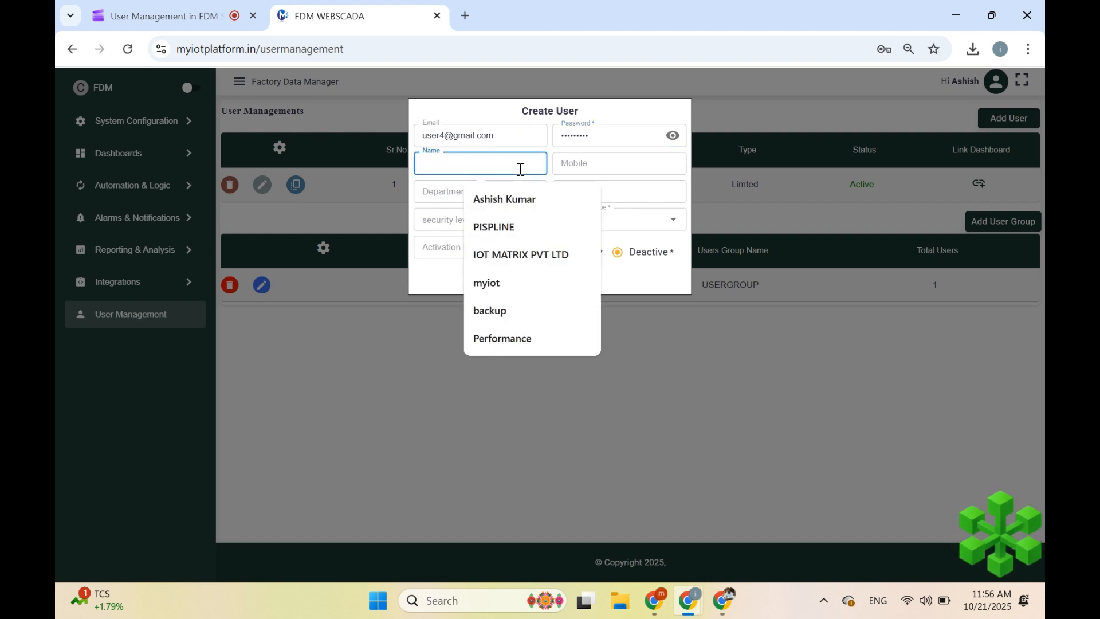
type("Demo User")
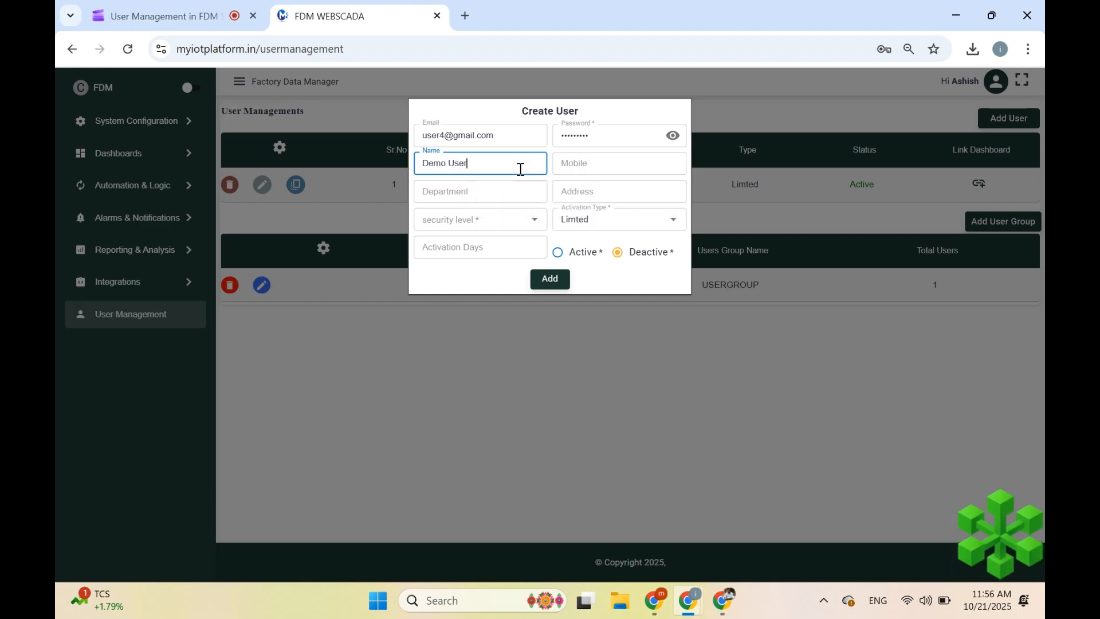
key("Tab")
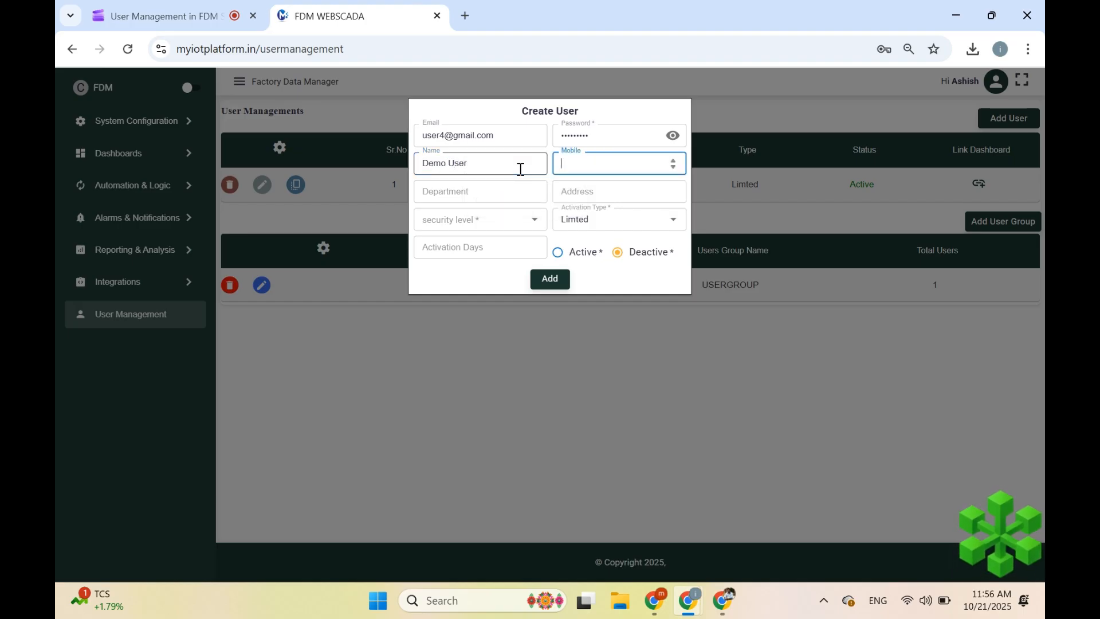
type("999999999")
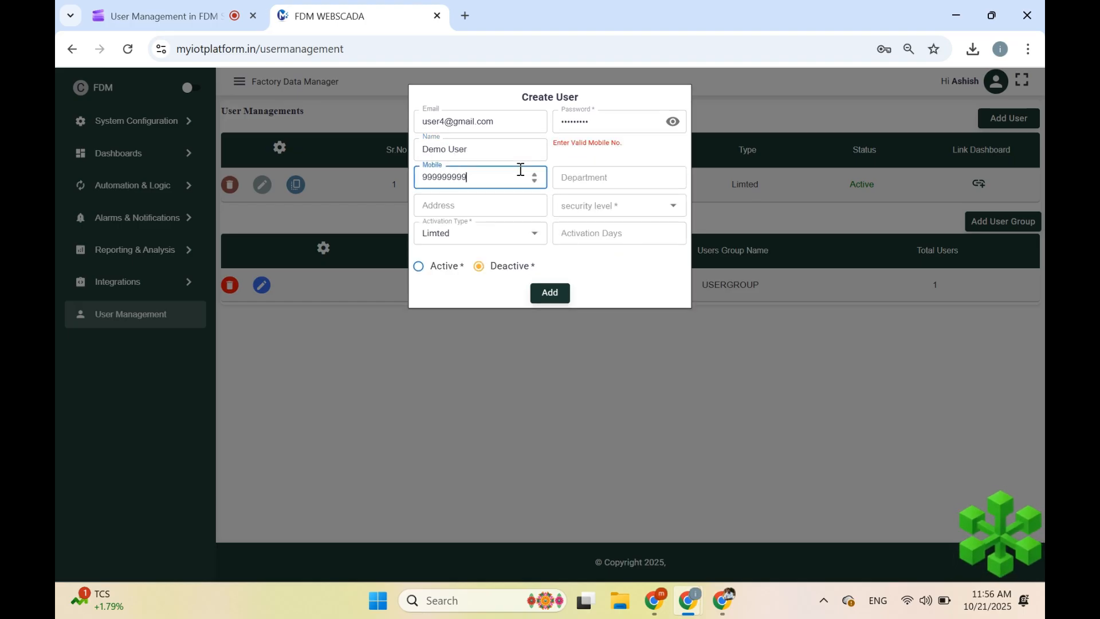
type("9")
- Choose the Electrical department, fill the address from a saved entry, and set security level 10
key("Tab")
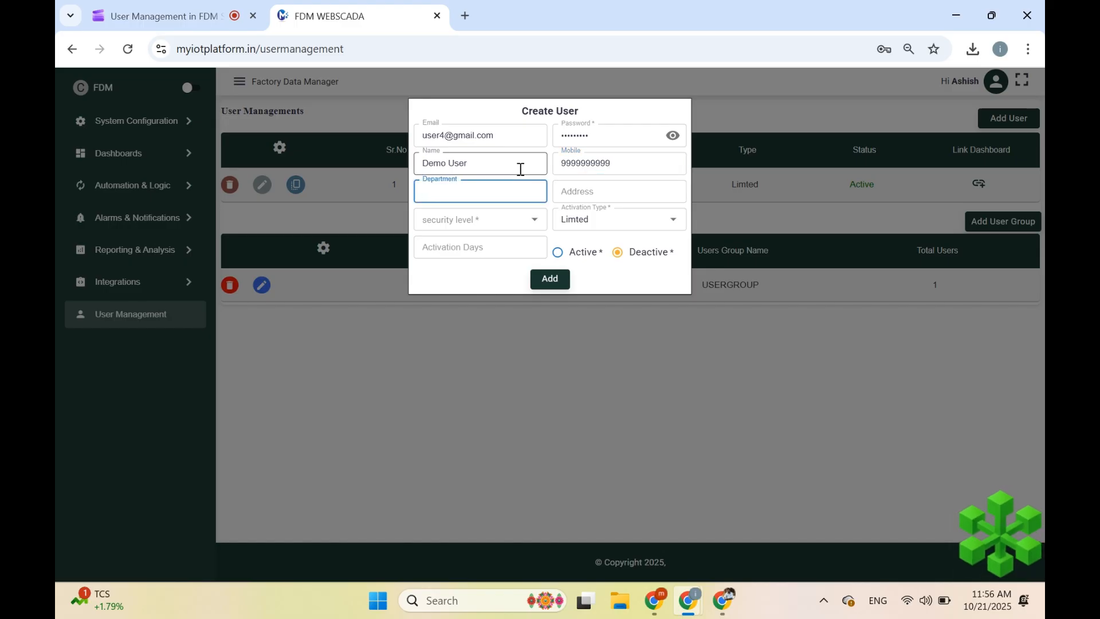
type("E")
left_click(515, 227)
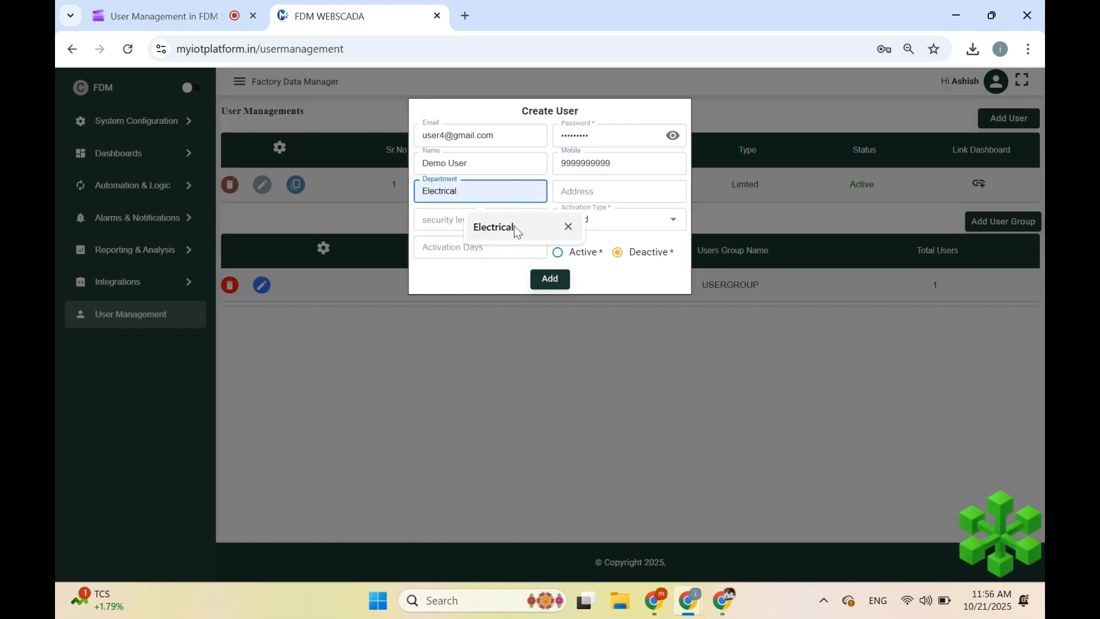
left_click(571, 190)
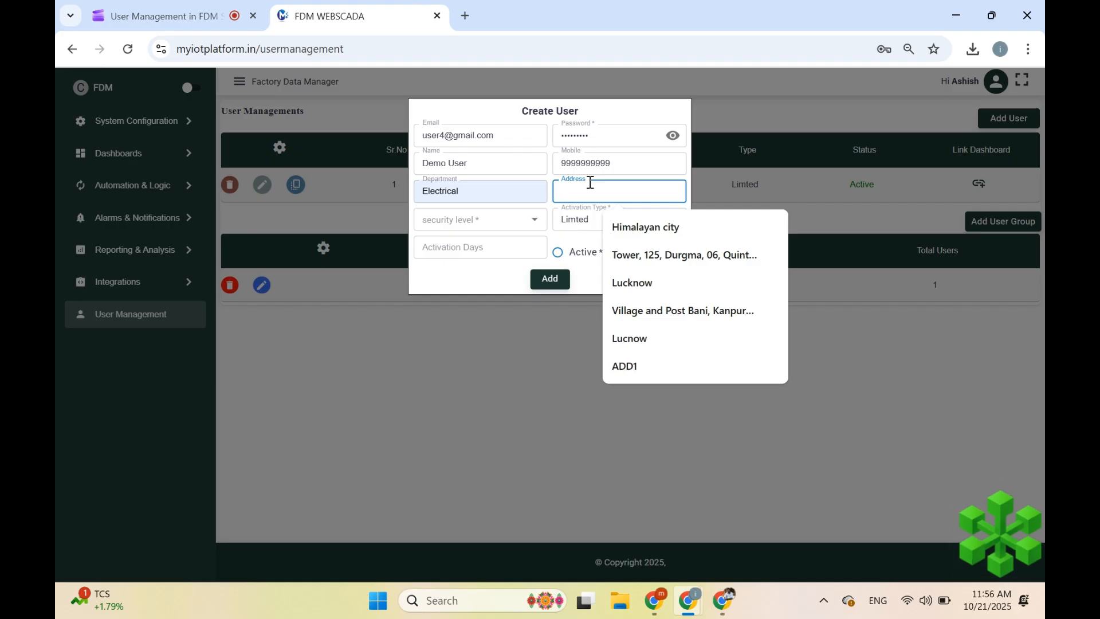
left_click(616, 252)
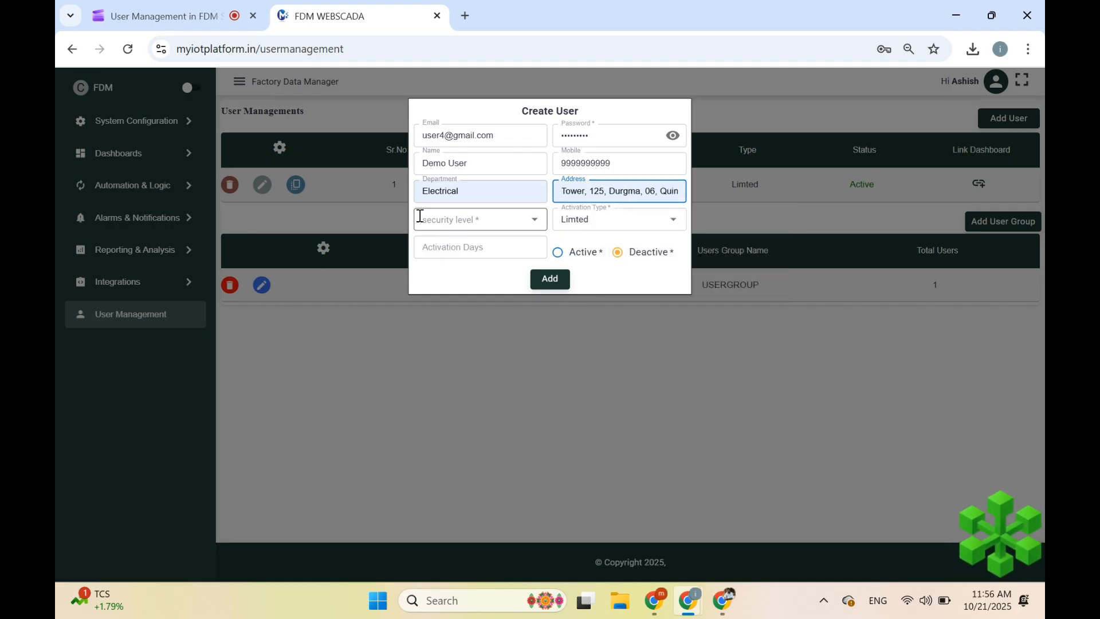
left_click(425, 219)
left_click(438, 435)
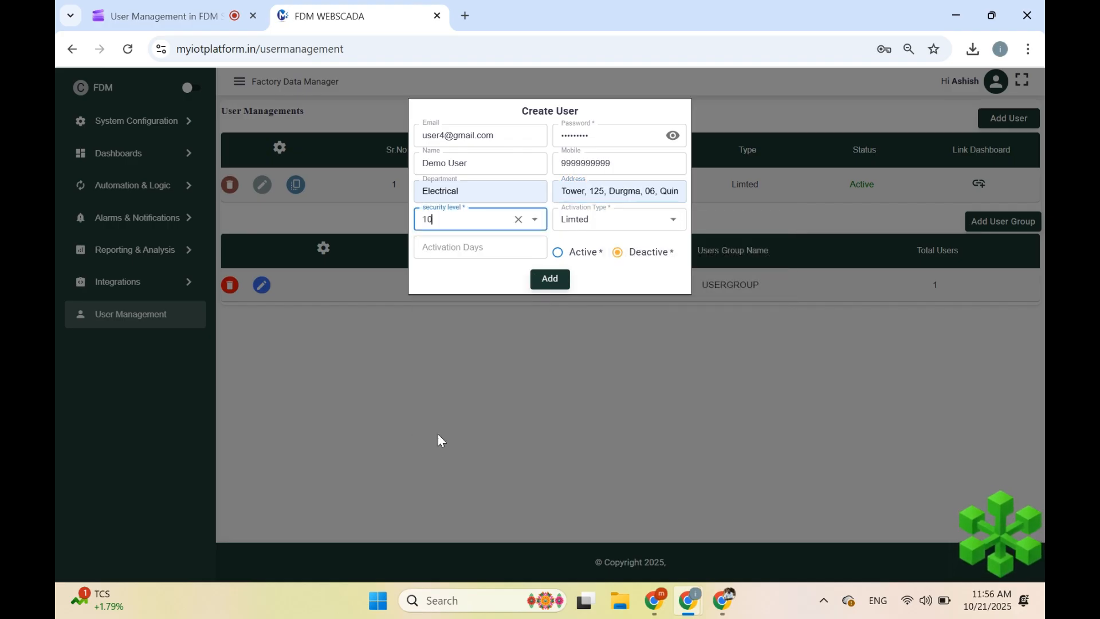
left_click(459, 224)
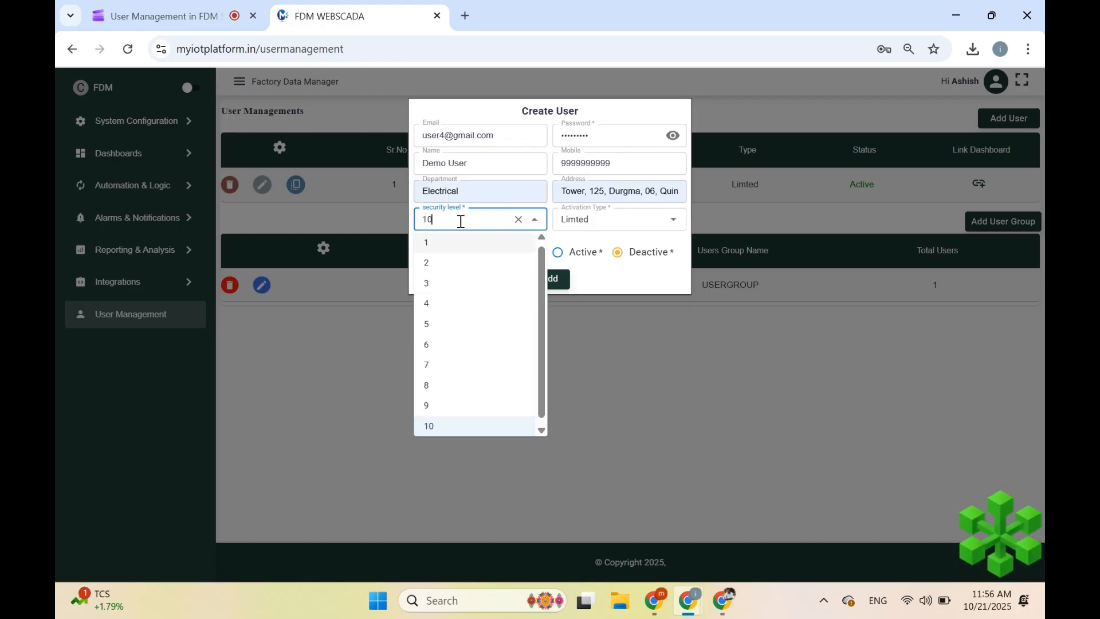
left_click(469, 433)
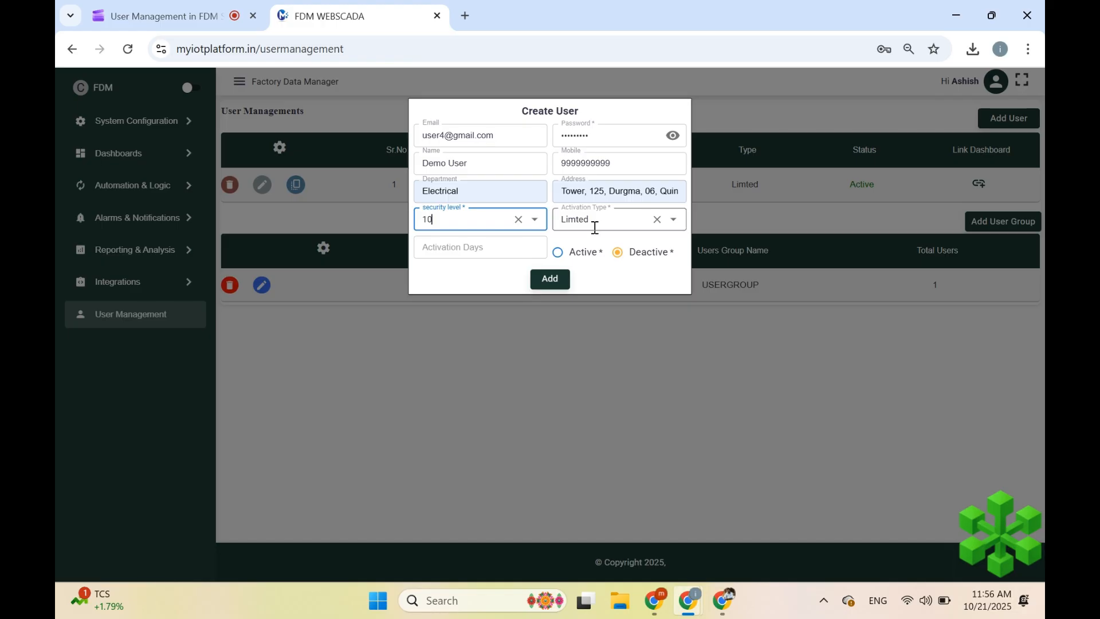
- Set Activation Type to Unlimted, mark the user Active, and add the user
left_click(606, 218)
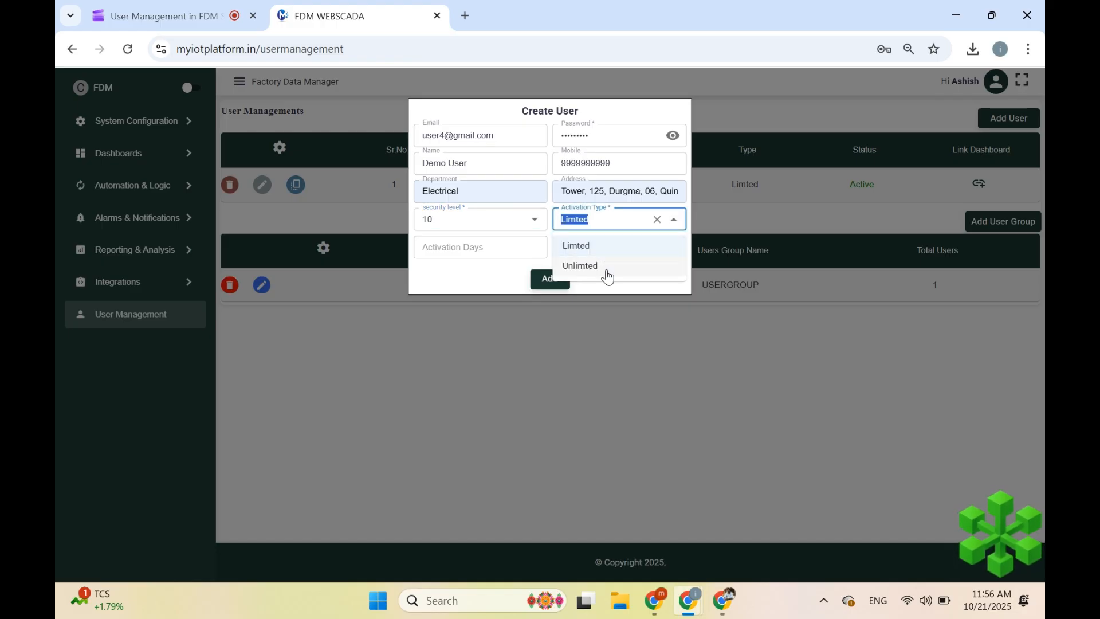
left_click(609, 251)
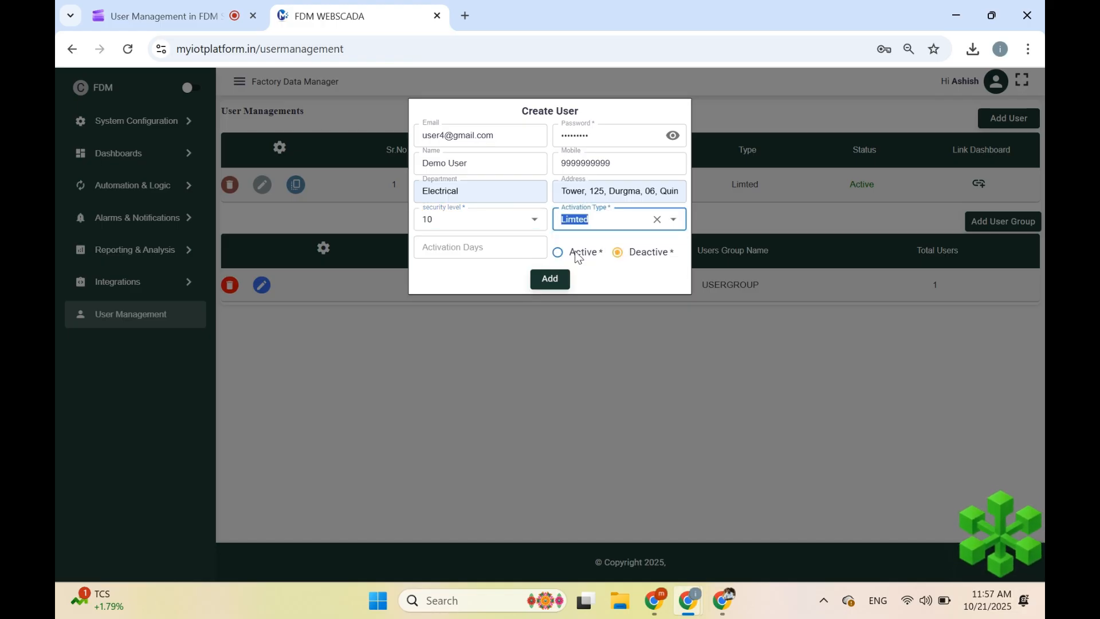
left_click(481, 253)
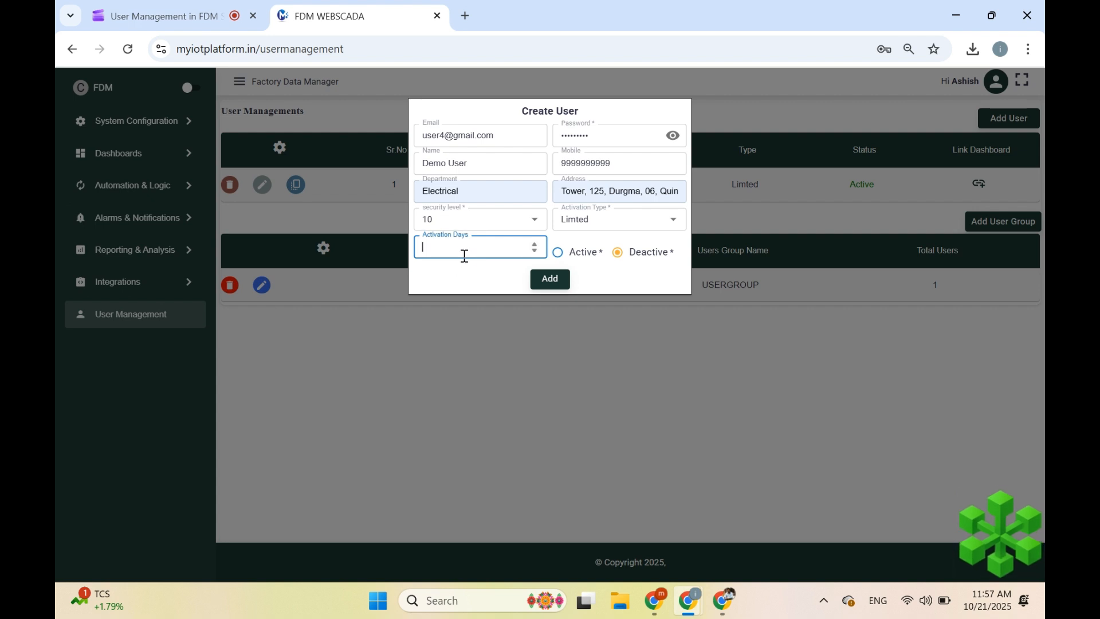
left_click(602, 222)
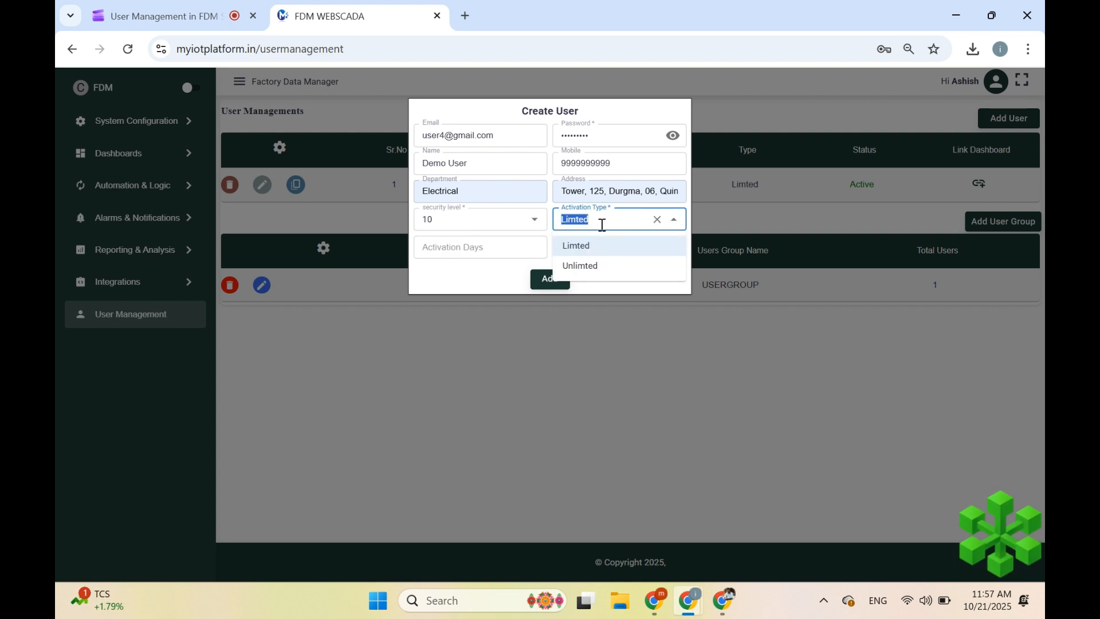
left_click(591, 267)
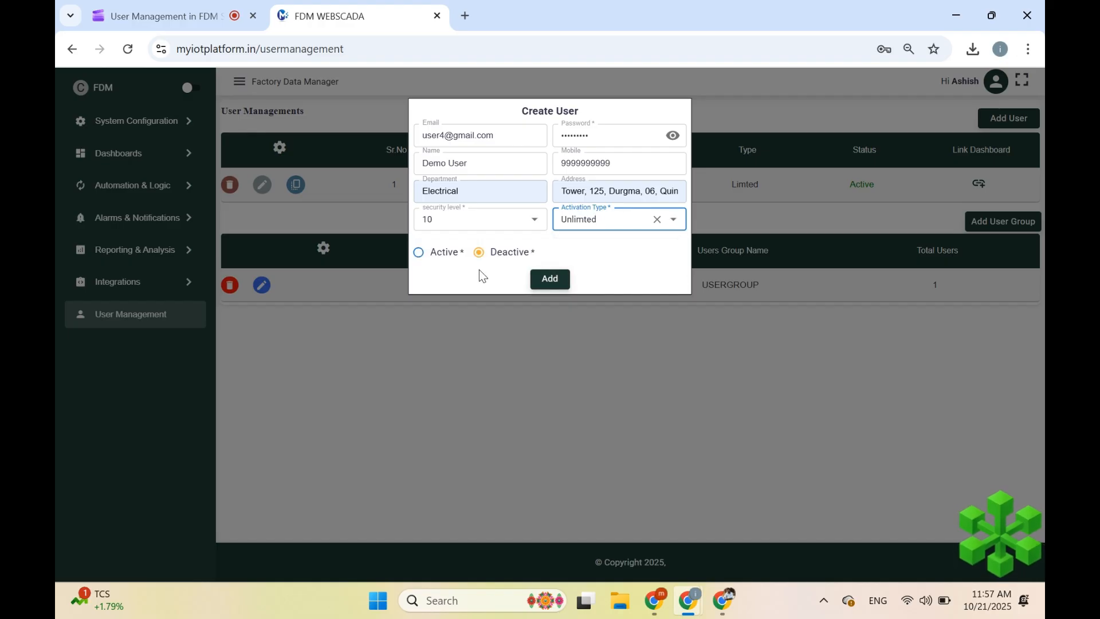
left_click(442, 262)
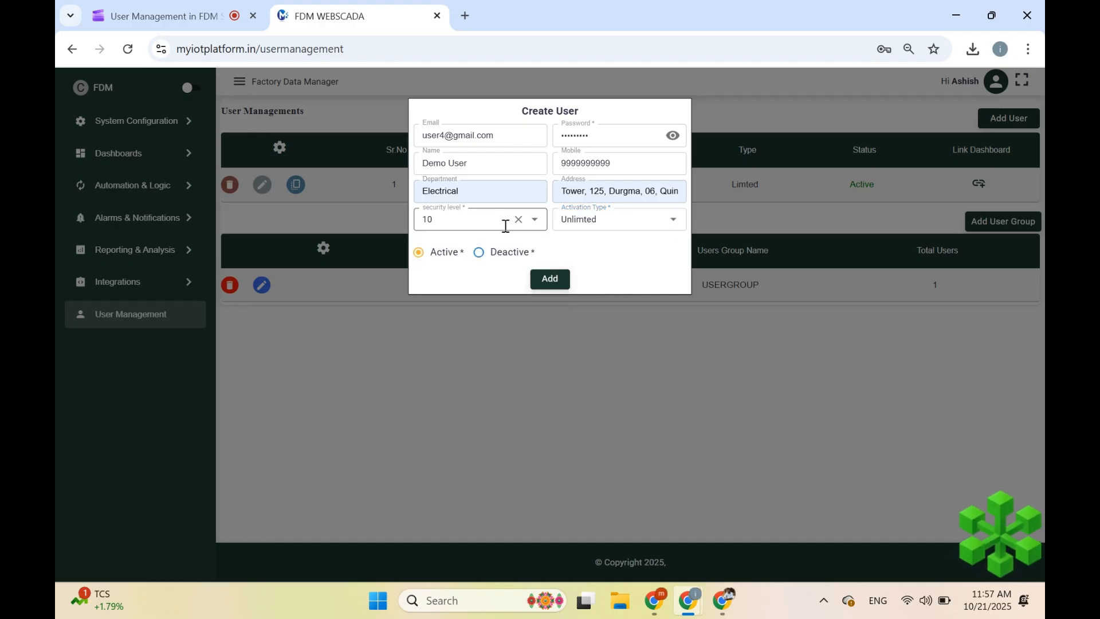
left_click(544, 286)
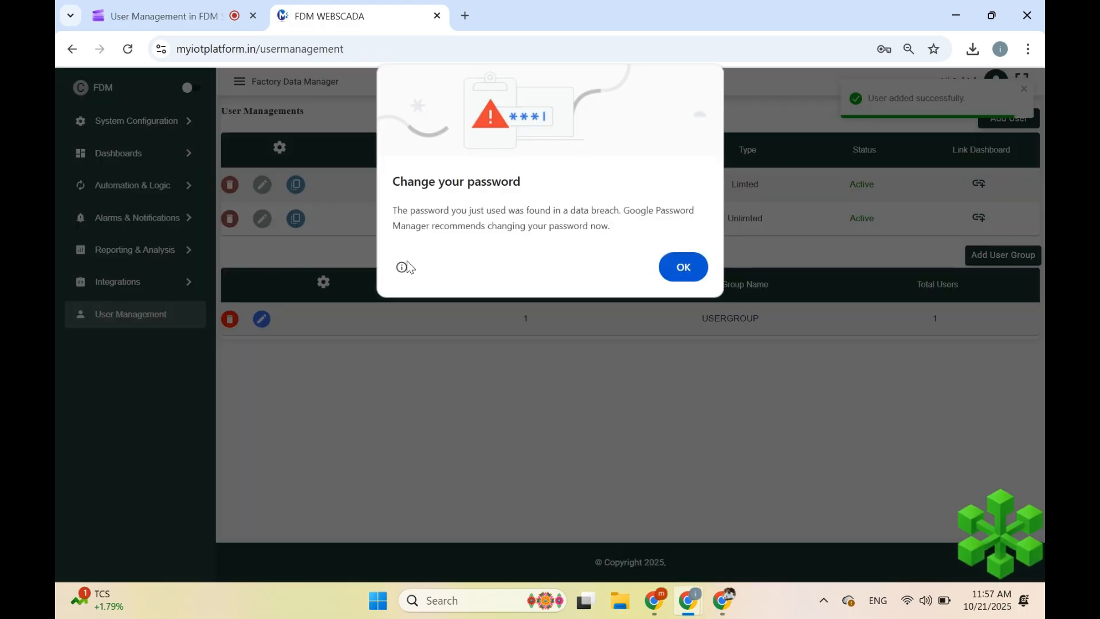
- Dismiss Chrome's password warning and open dashboard linking for the user in row 2
left_click(683, 267)
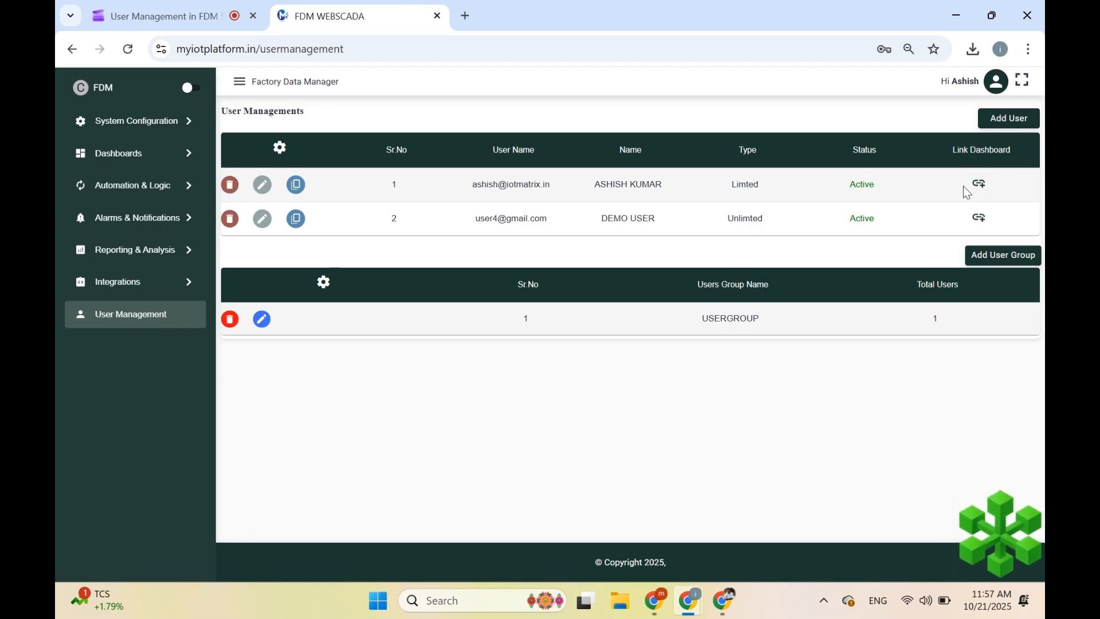
left_click(979, 217)
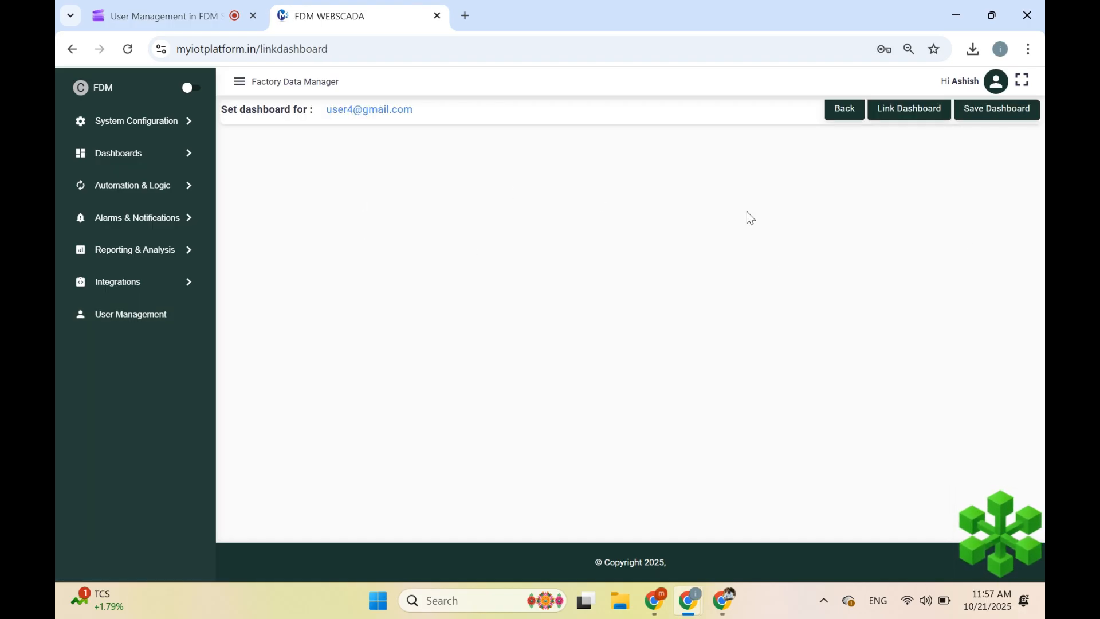
- Start a new dashboard link and set its Dashboard Type to Dynamic
left_click(915, 123)
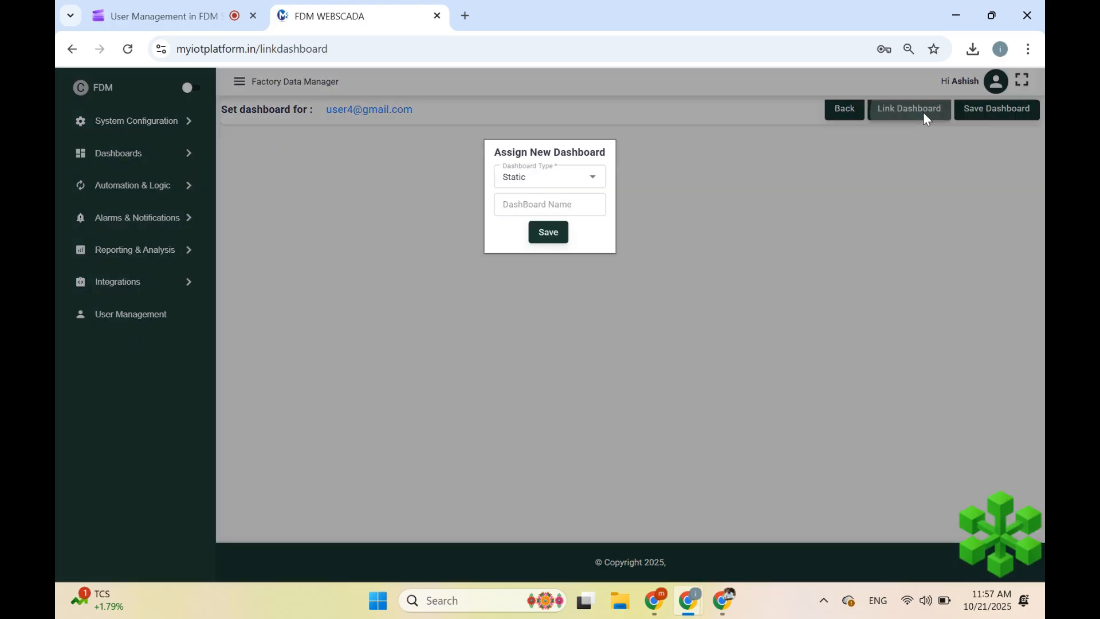
left_click(536, 177)
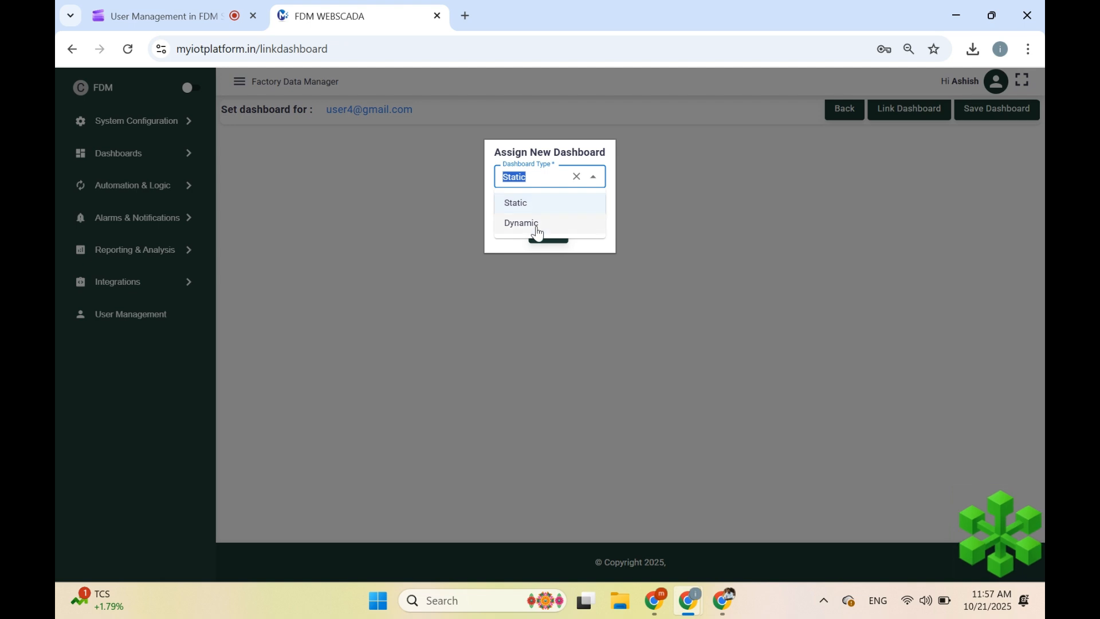
left_click(541, 211)
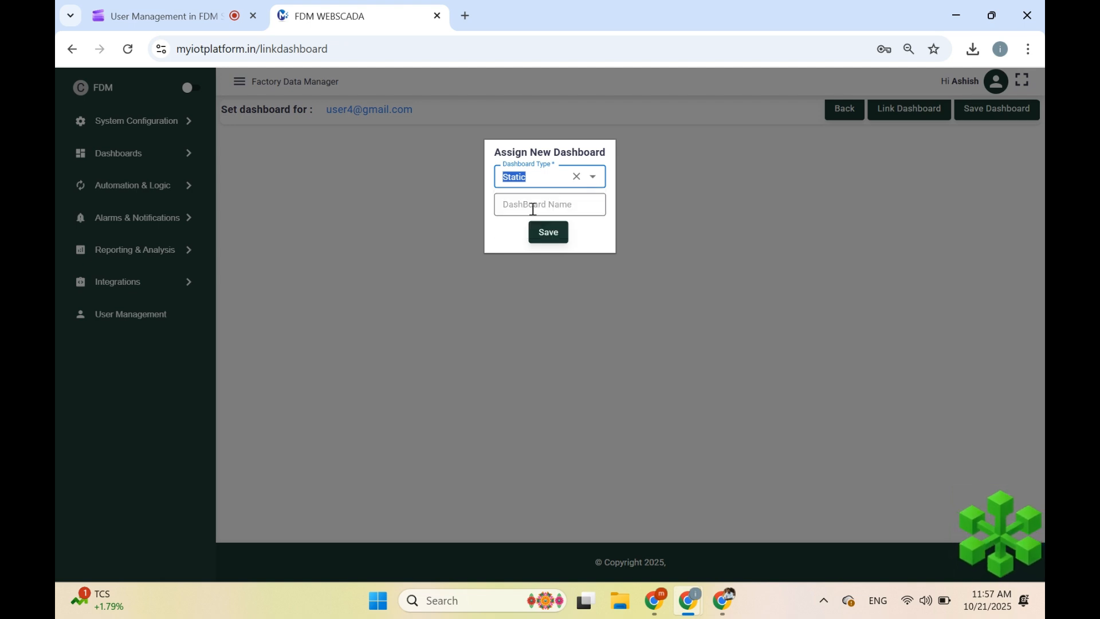
left_click(533, 207)
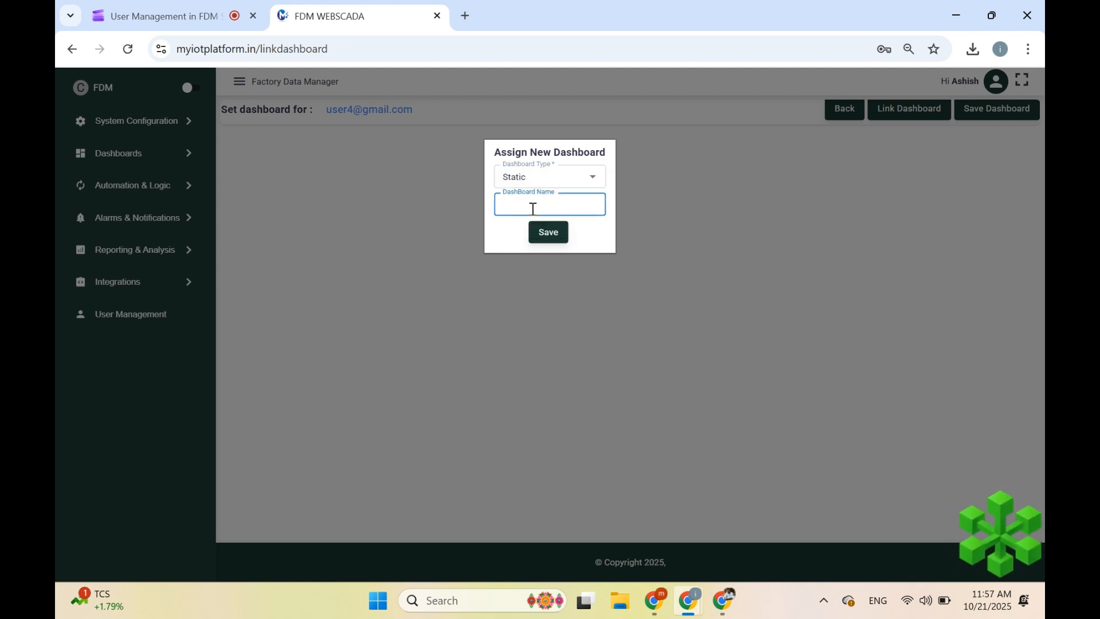
left_click(544, 179)
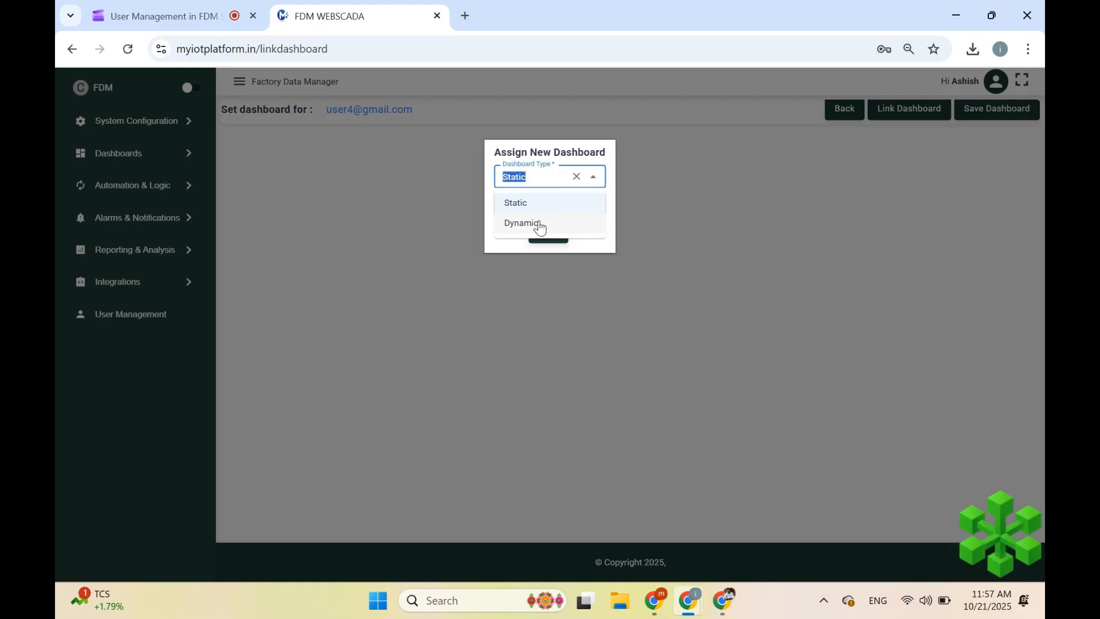
left_click(540, 226)
- Link the SUMMARY dashboard under alias Main Summary and save the user's dashboards
left_click(533, 199)
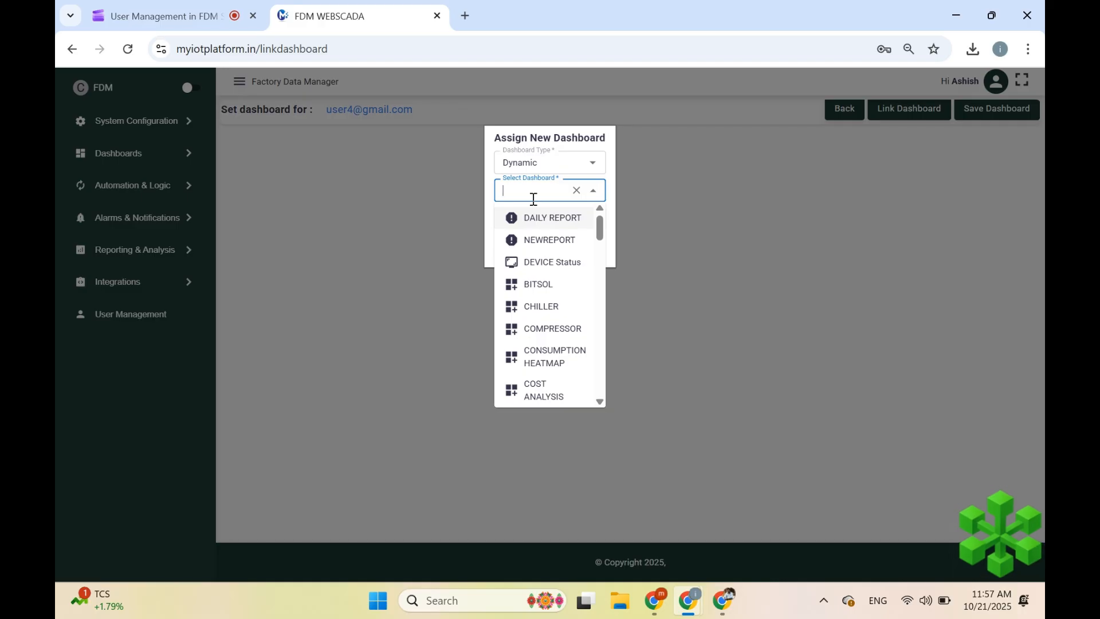
type("su")
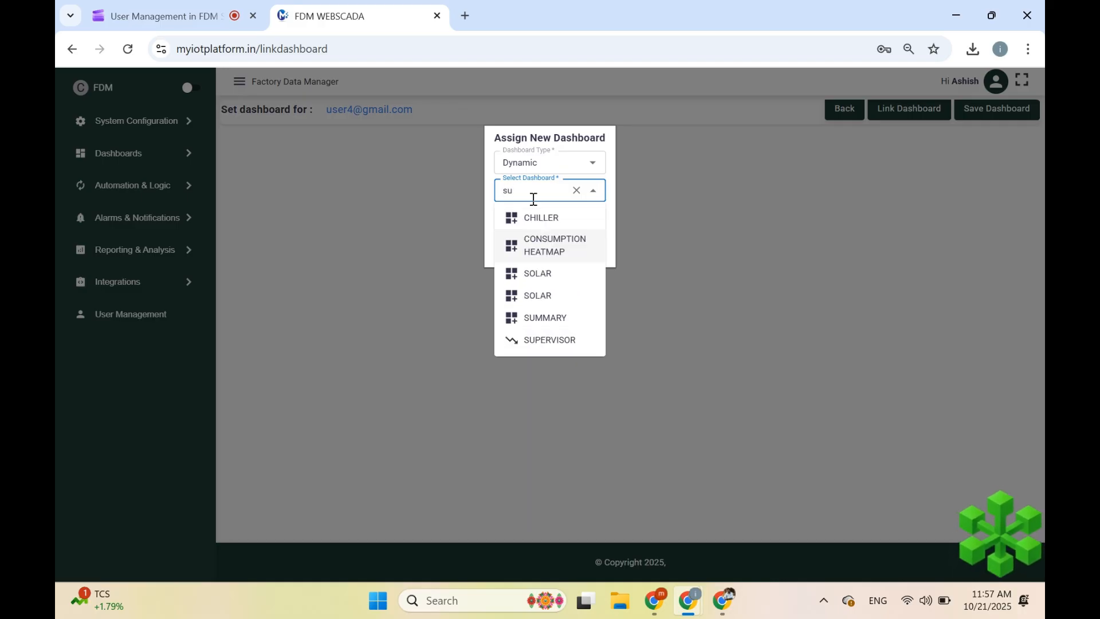
left_click(555, 317)
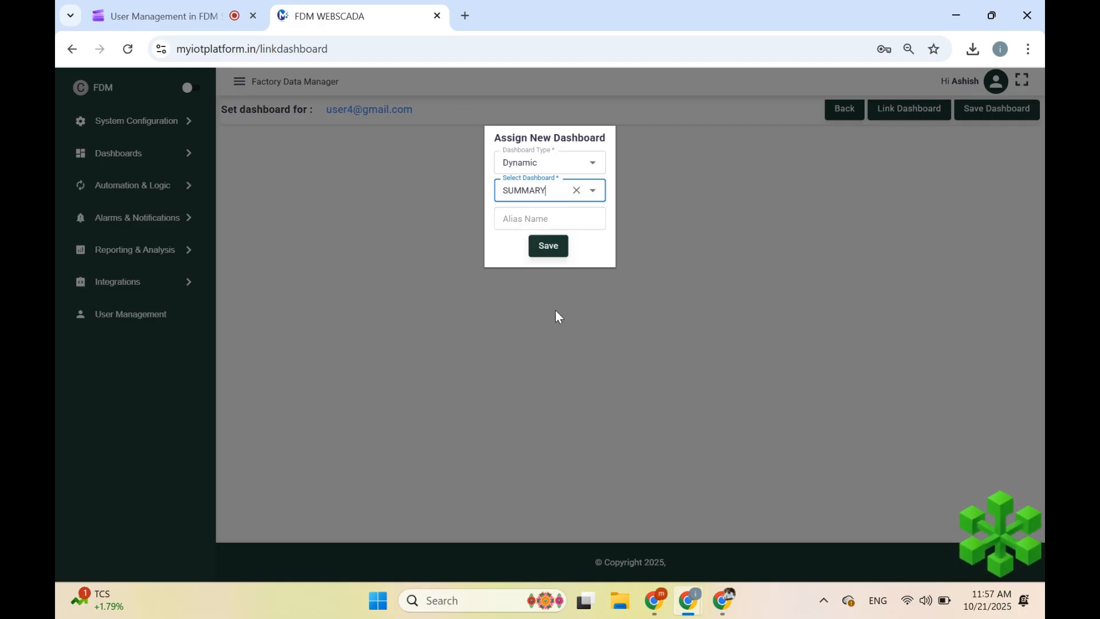
left_click(535, 220)
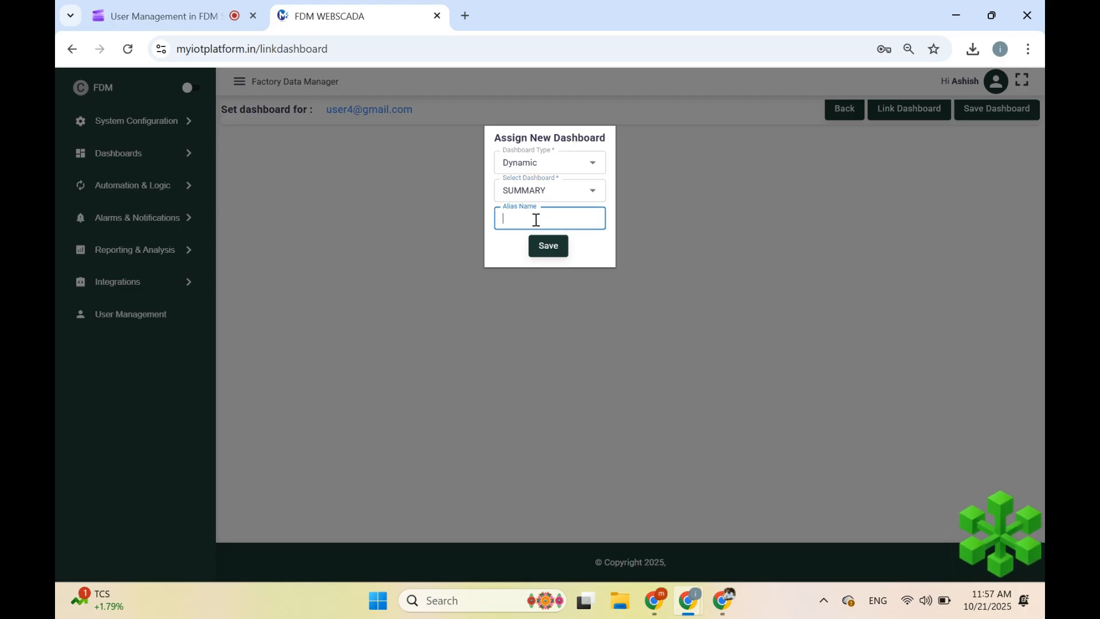
type("Main Summary")
left_click(553, 247)
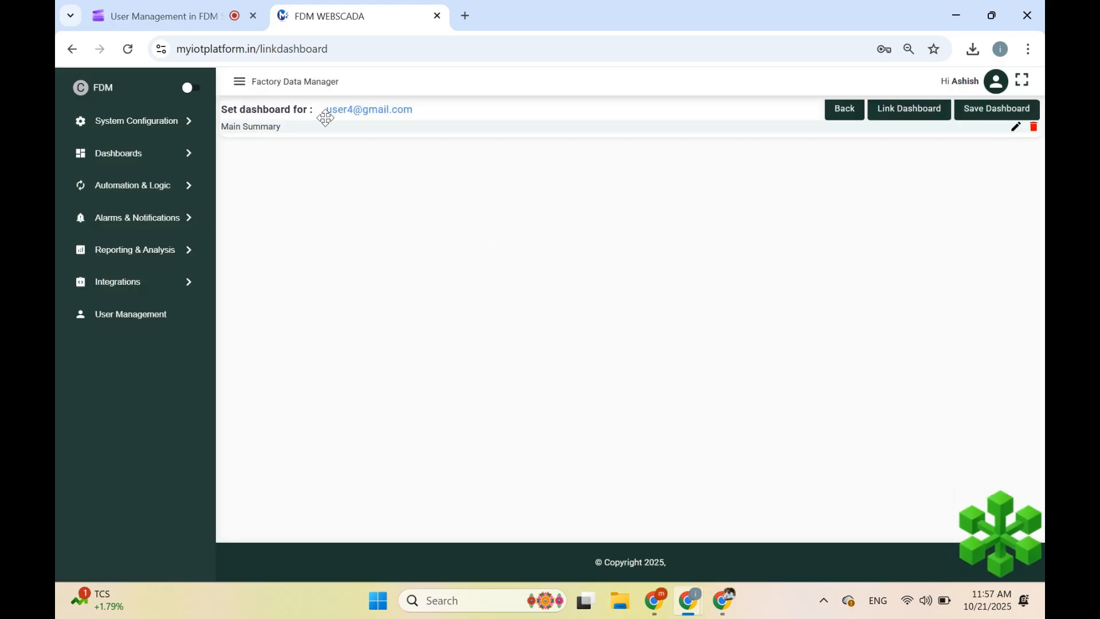
left_click(981, 114)
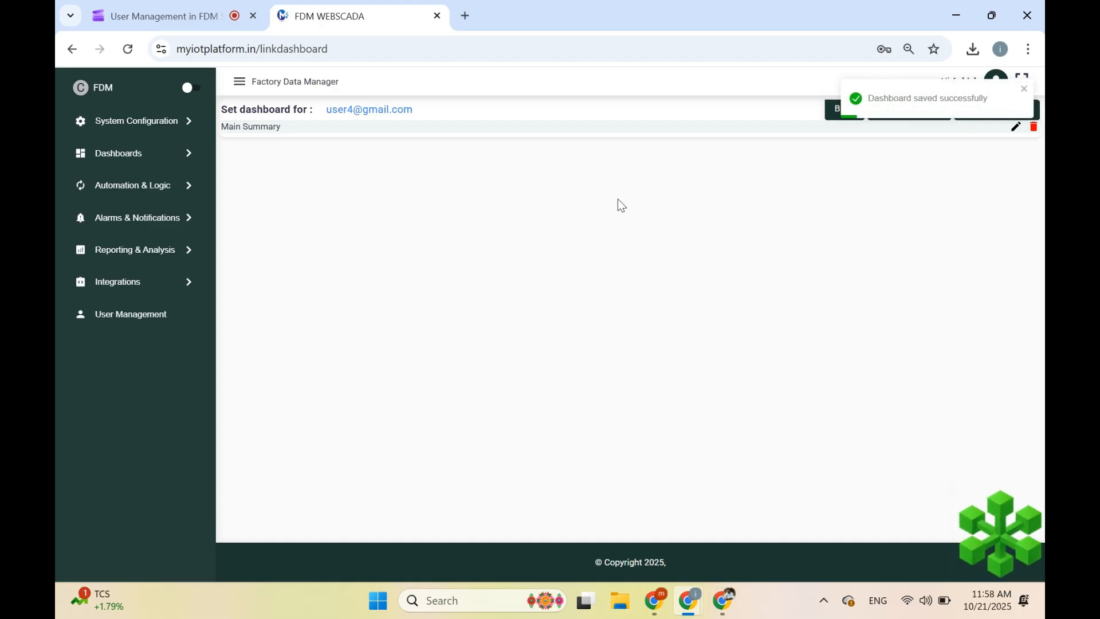
- Load myiotplatform.in in a new browser tab
left_click(463, 17)
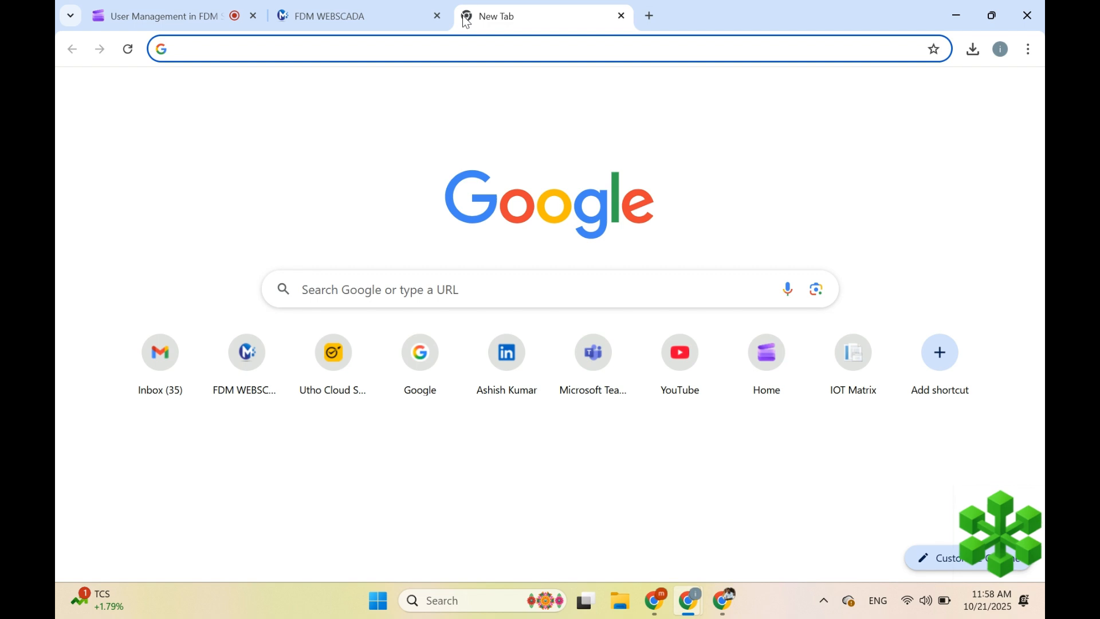
type("my")
key("Return")
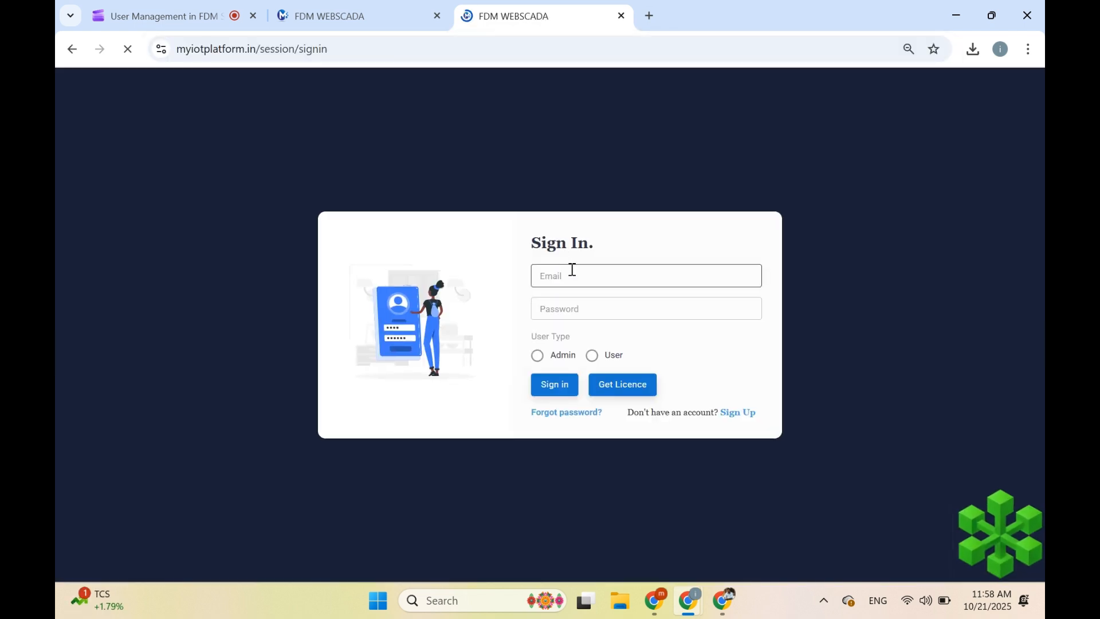
- Sign in with the new user's e-mail and password as the User type
left_click(573, 270)
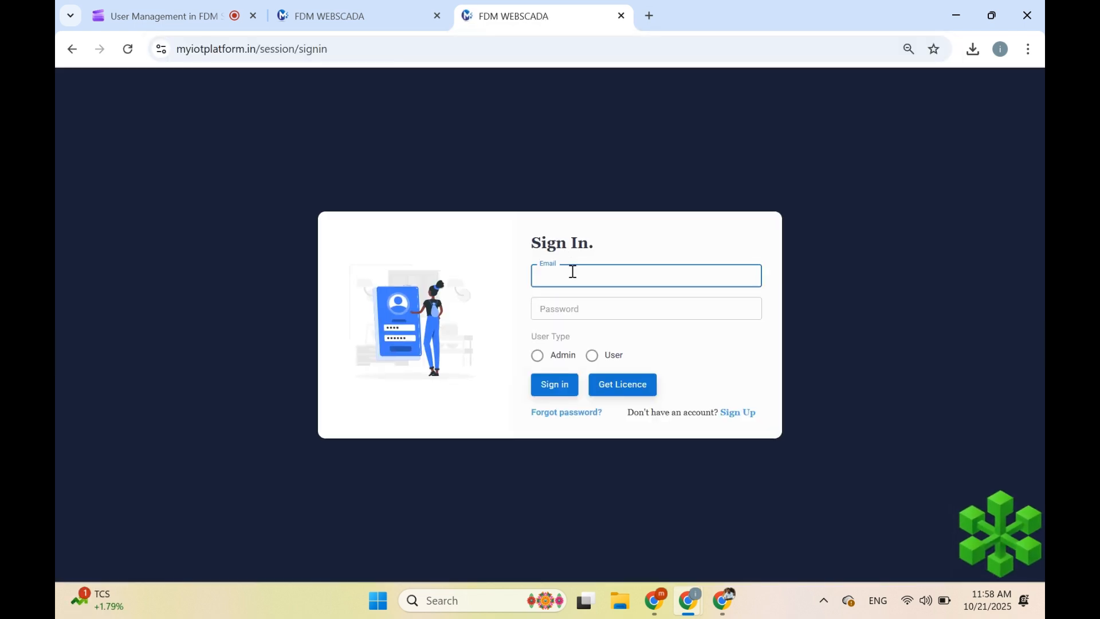
type("m")
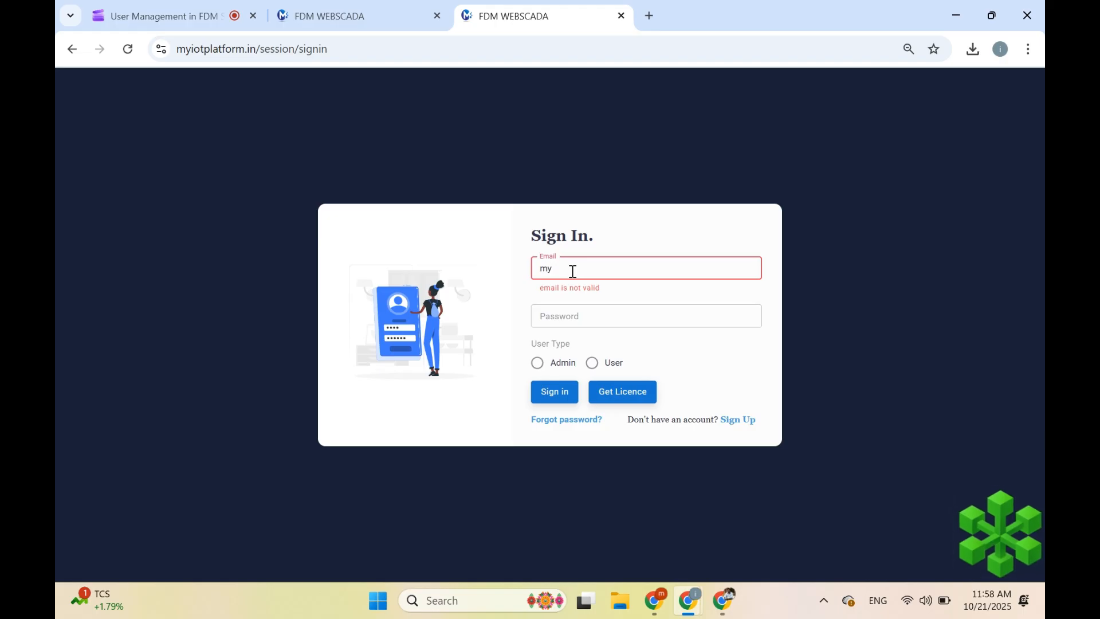
key("BackSpace")
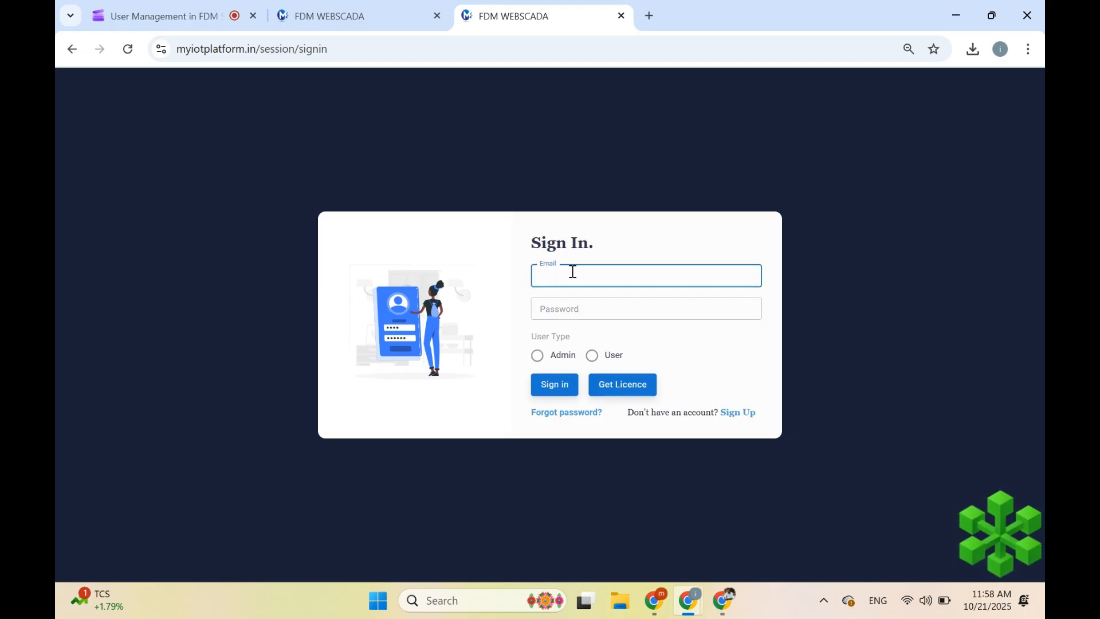
key("Tab")
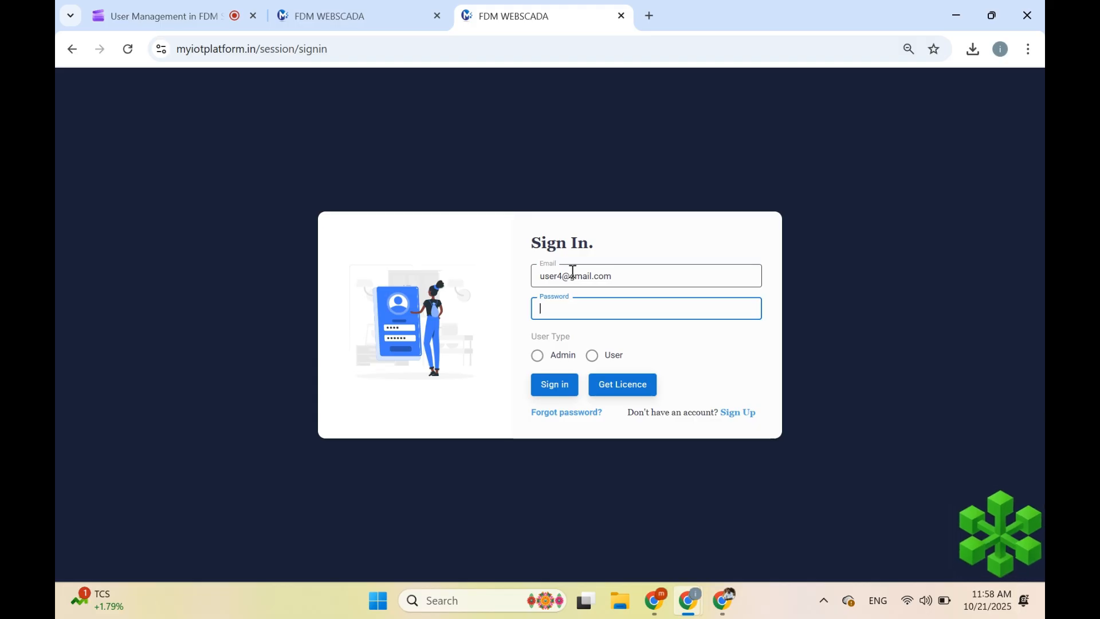
type("123456789")
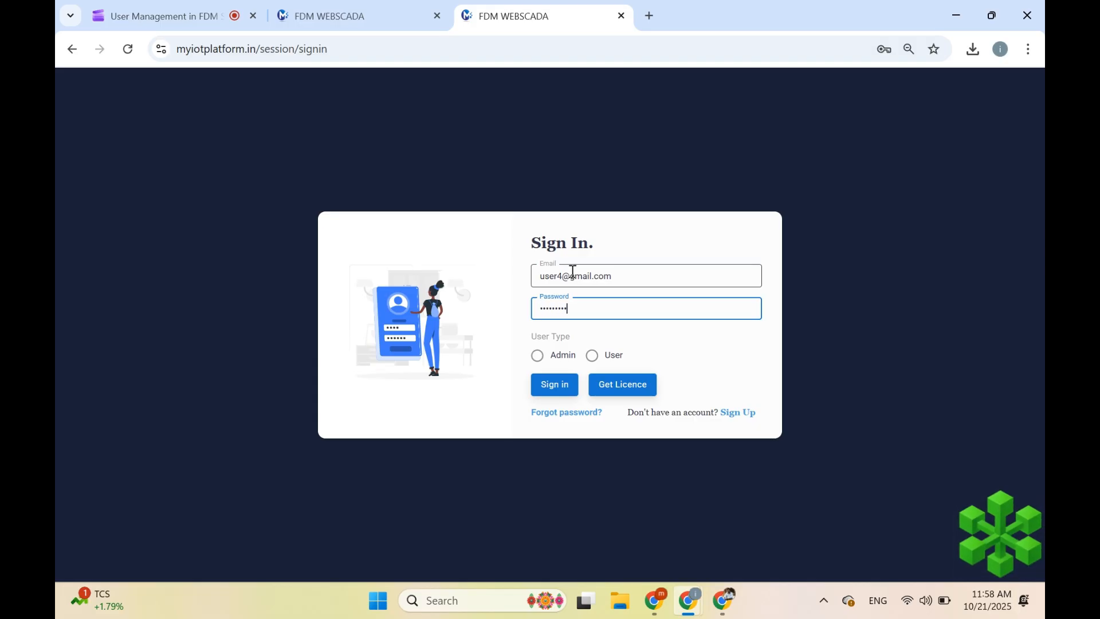
left_click(595, 359)
left_click(560, 385)
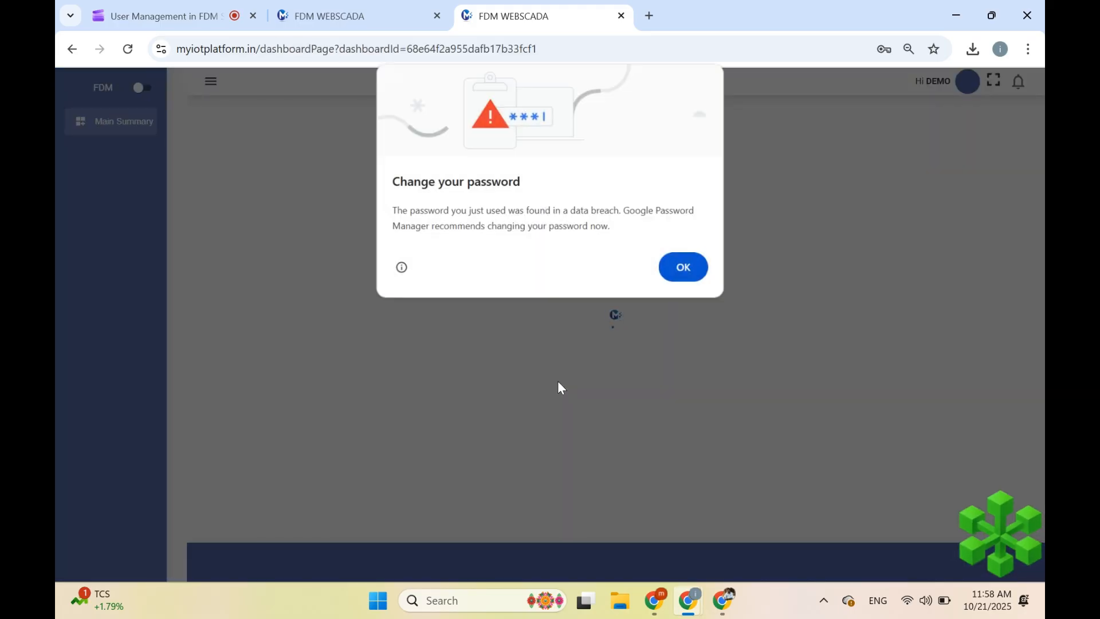
- Dismiss the password breach popup and go to Profile from the avatar menu
left_click(683, 267)
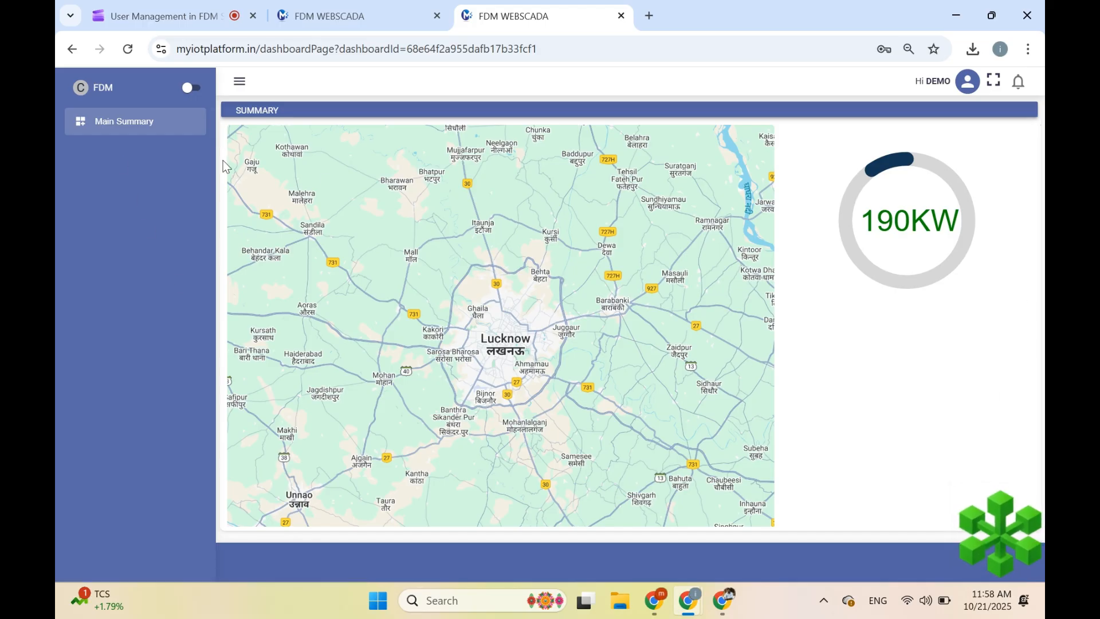
left_click(968, 81)
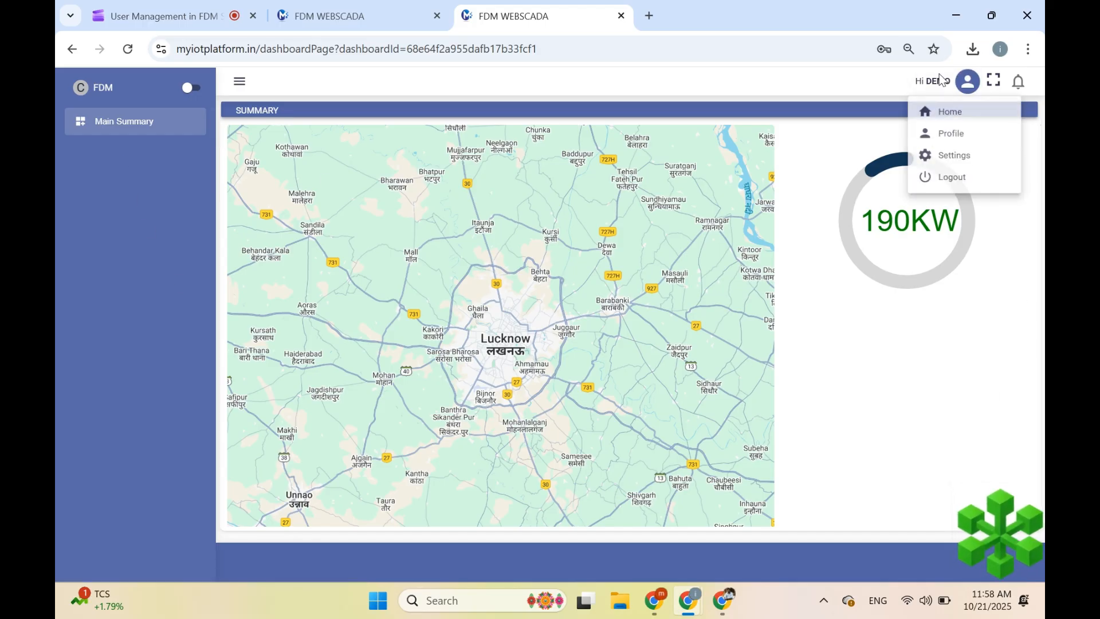
left_click(950, 138)
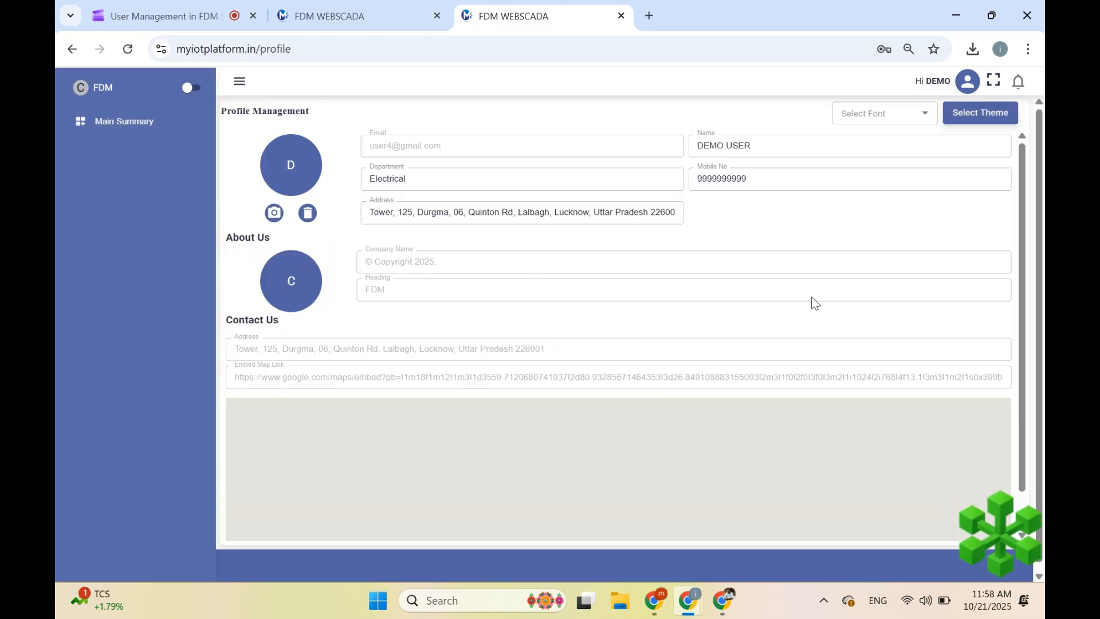
- Apply a dark green #356C41 theme and open the profile picture file chooser
left_click(962, 113)
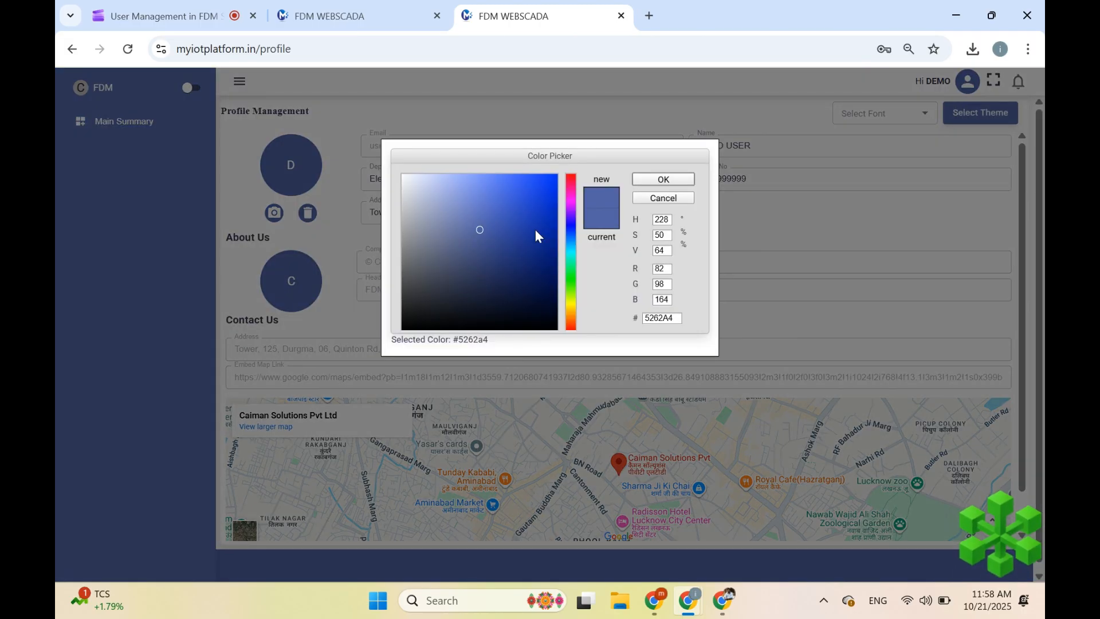
left_click(569, 274)
left_click(491, 256)
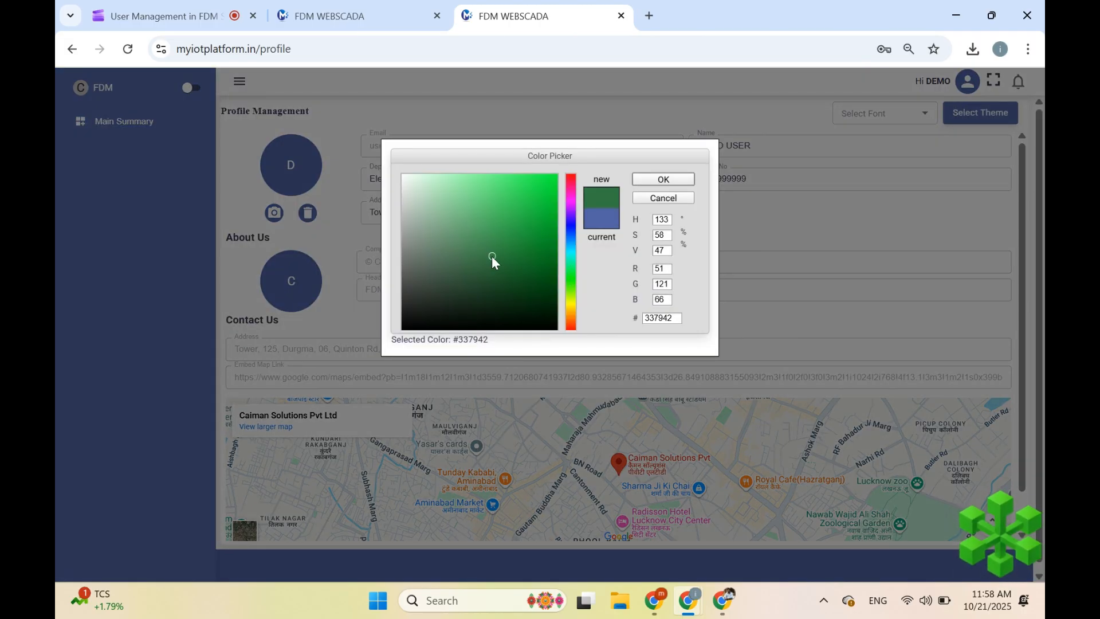
left_click(482, 263)
left_click(683, 181)
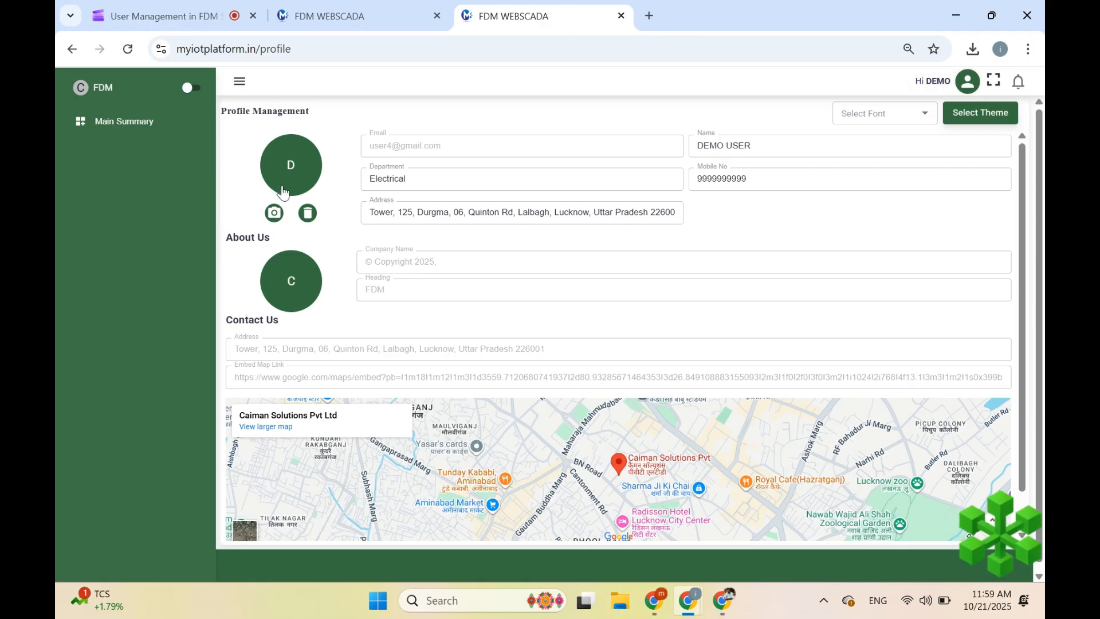
left_click(275, 213)
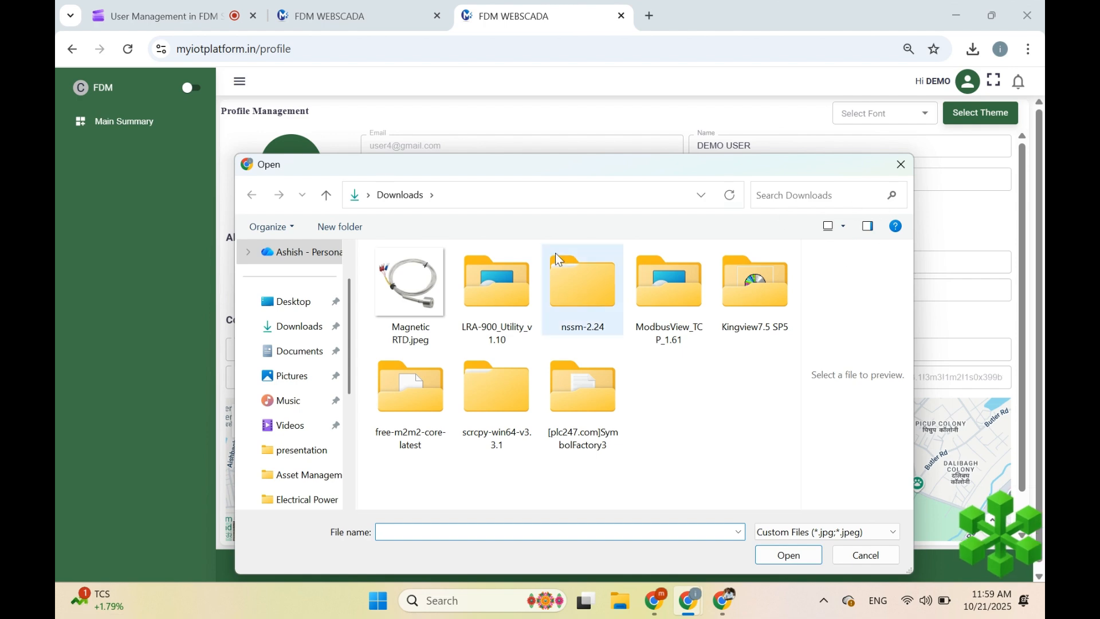
- Upload Magnetic RTD.jpeg as the profile picture and return to Main Summary
left_click(428, 297)
left_click(775, 558)
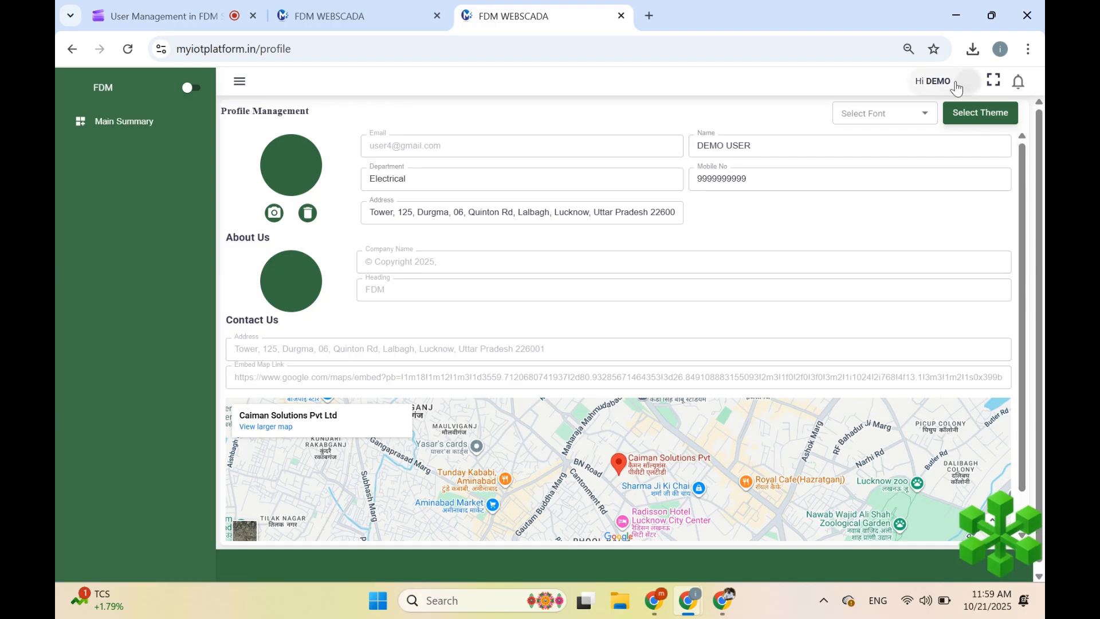
left_click(100, 123)
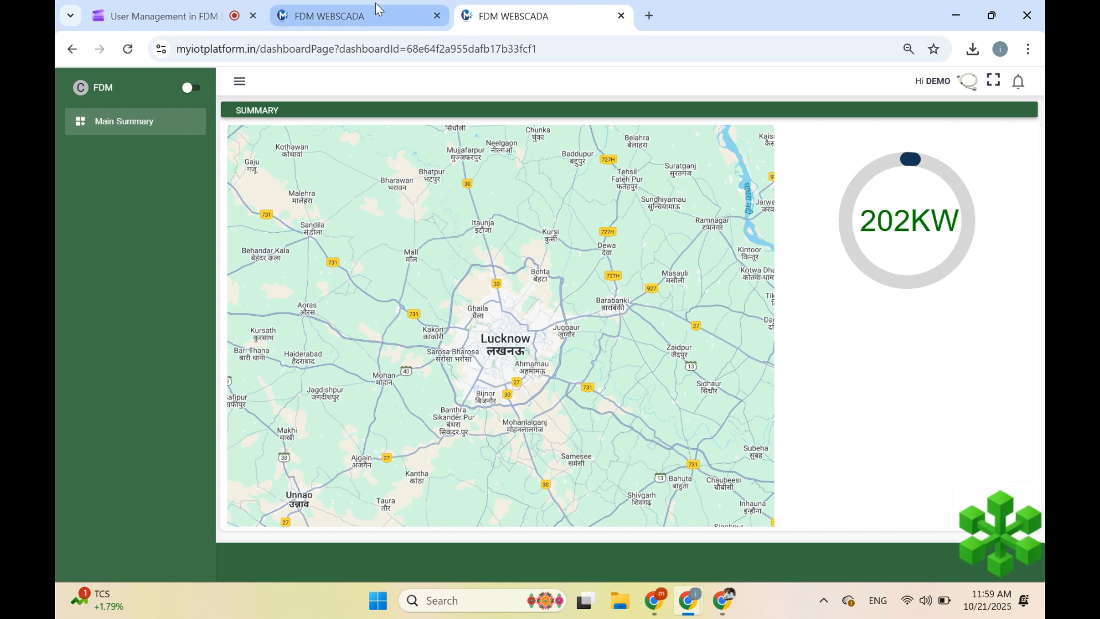
- Save the user's current dashboard list and start a Dynamic link selecting MAIN DASHBOARD
left_click(376, 2)
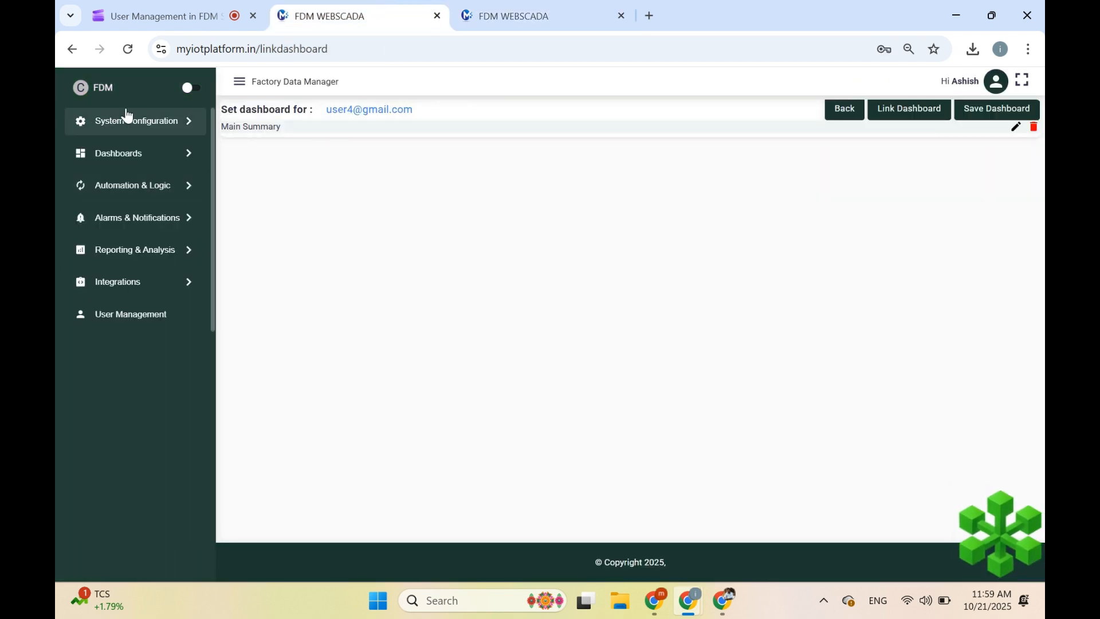
left_click(979, 110)
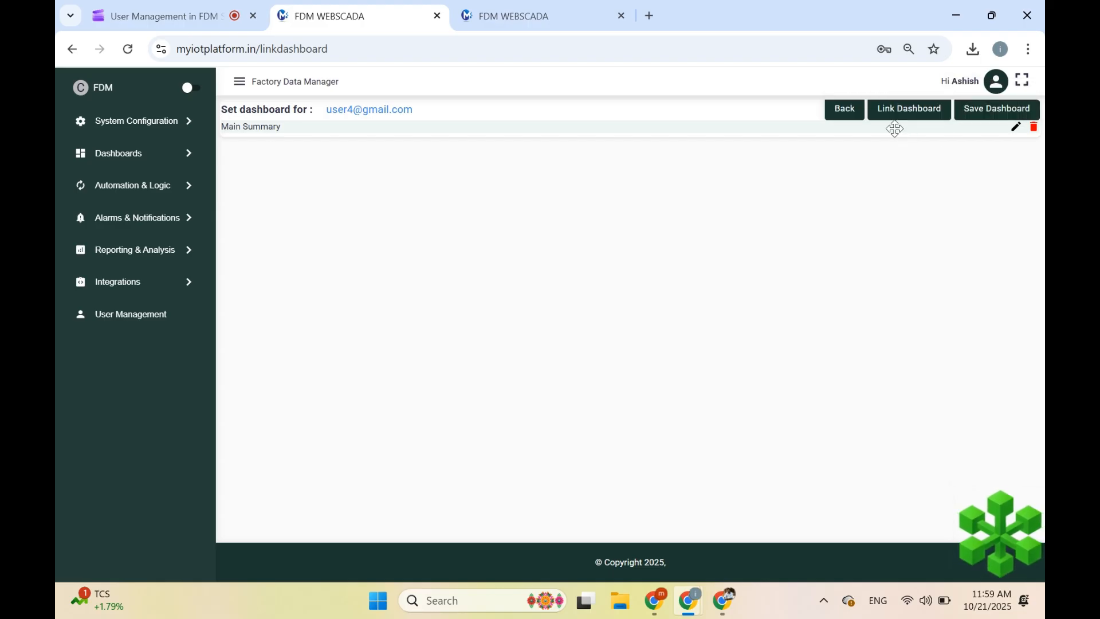
left_click(917, 116)
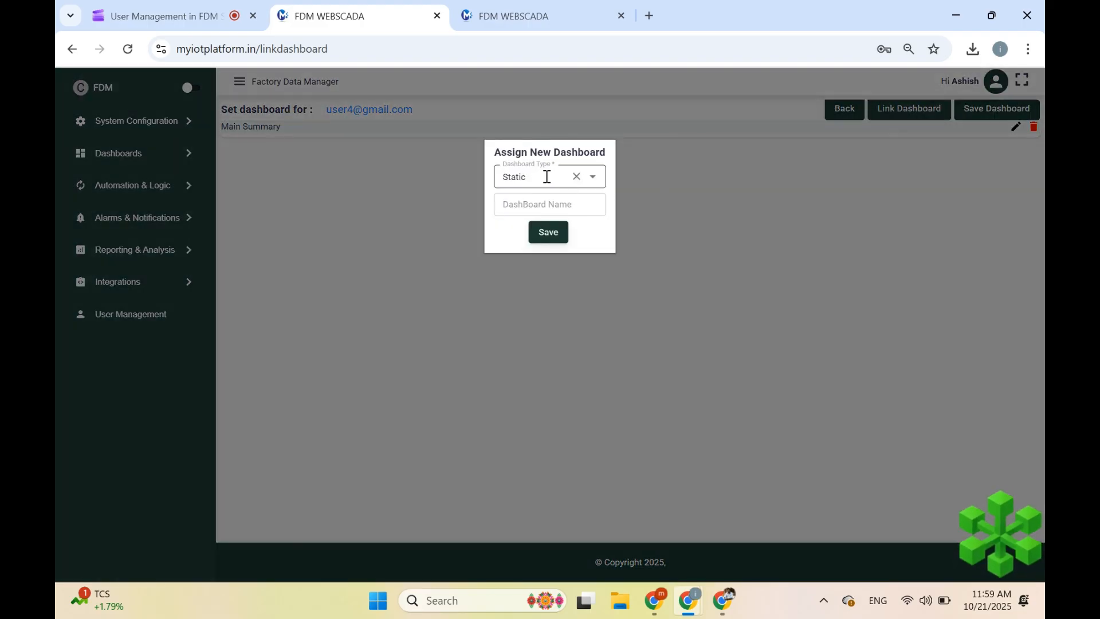
left_click(545, 176)
left_click(537, 224)
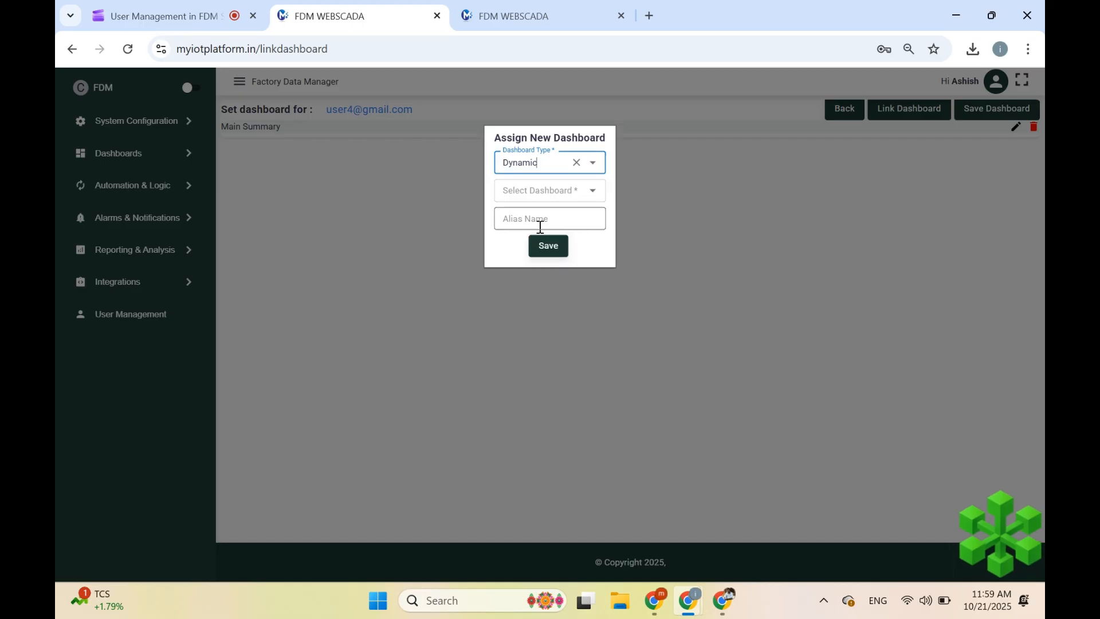
left_click(542, 195)
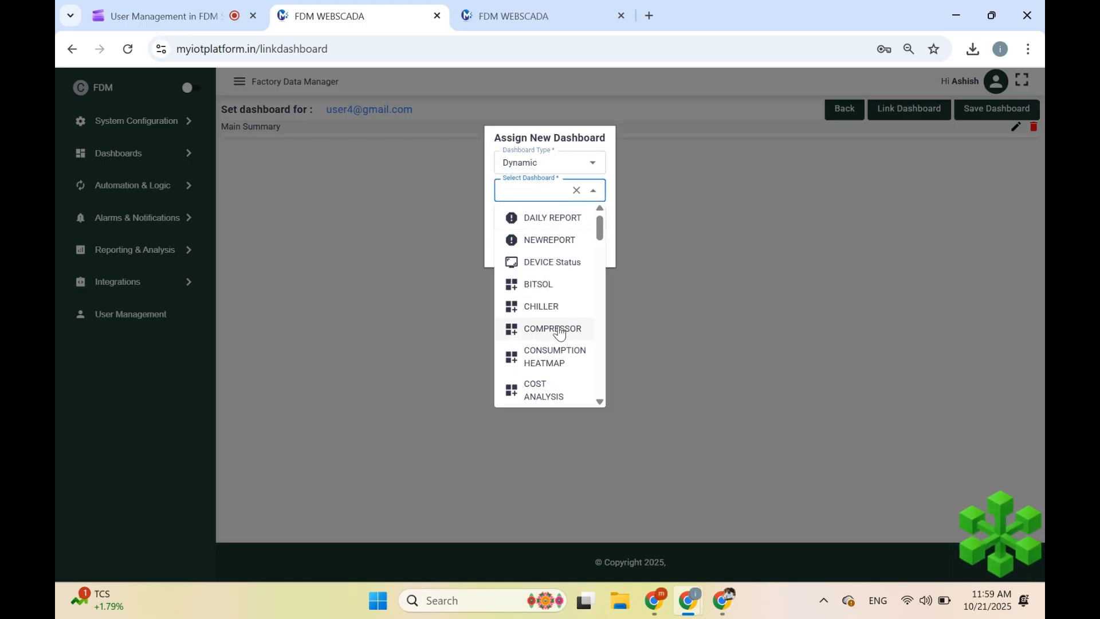
scroll(602, 272, "down", 3)
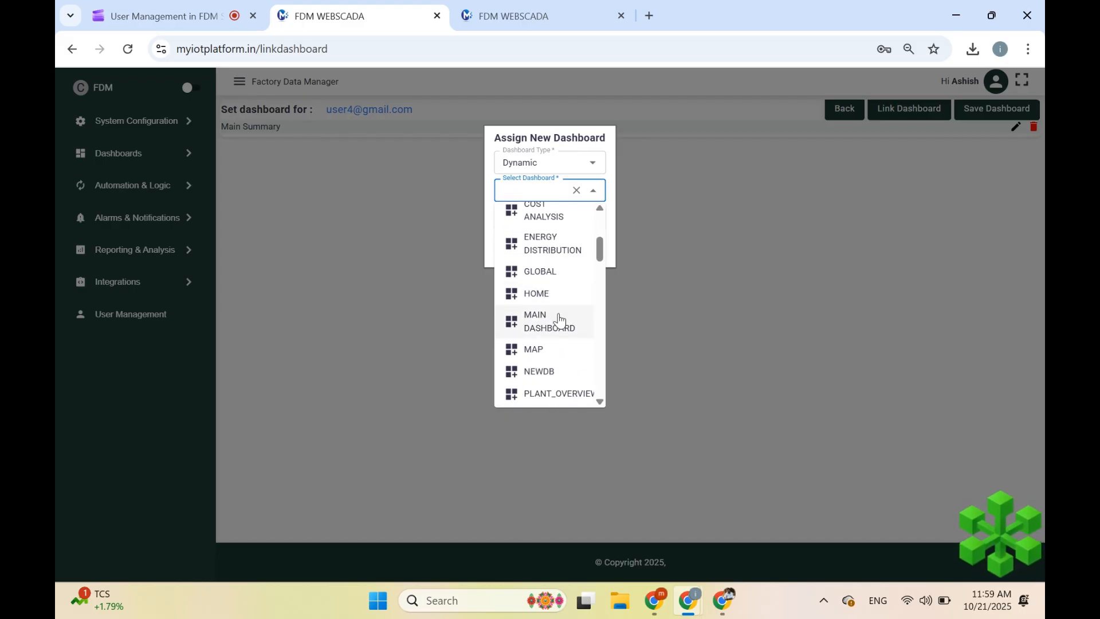
left_click(559, 321)
- Alias the link 'Main Dashboard', then save it and the user's dashboard list
left_click(525, 221)
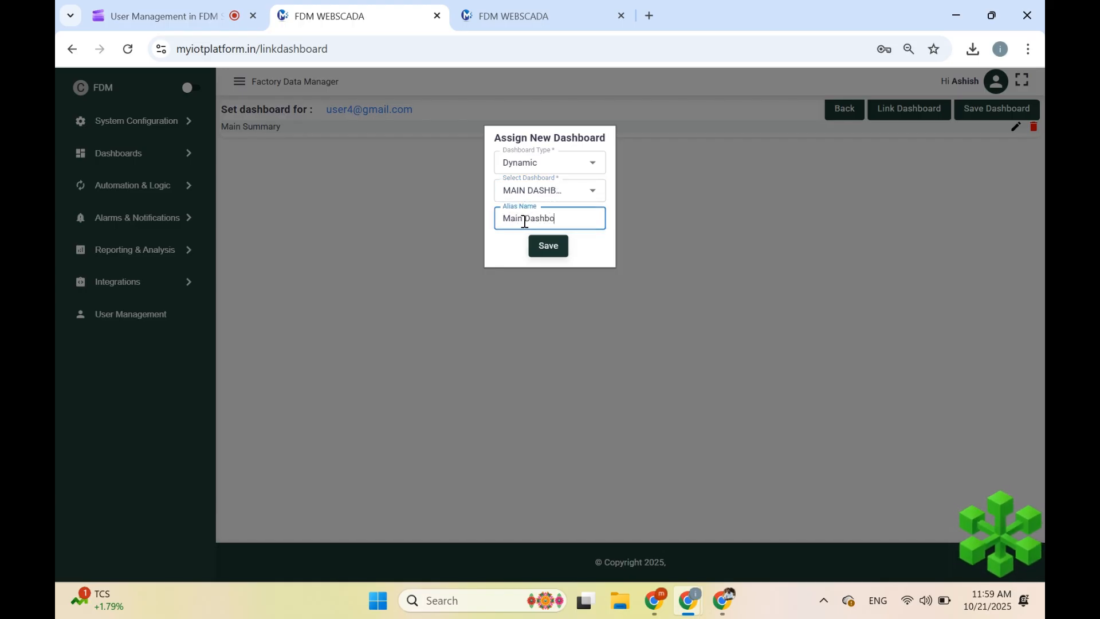
left_click(549, 246)
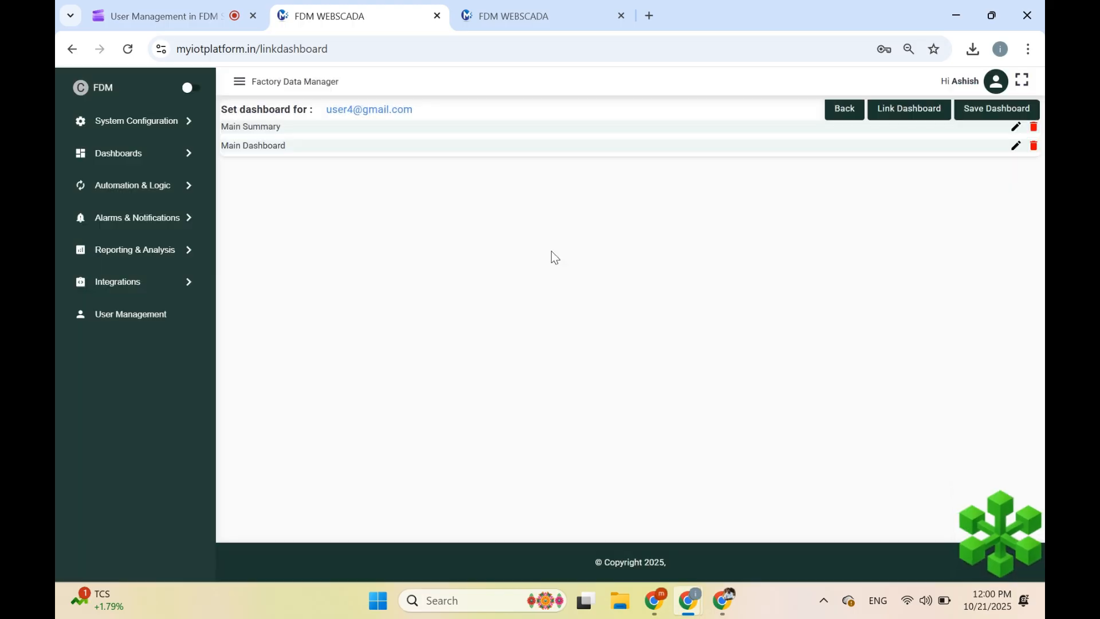
left_click(974, 116)
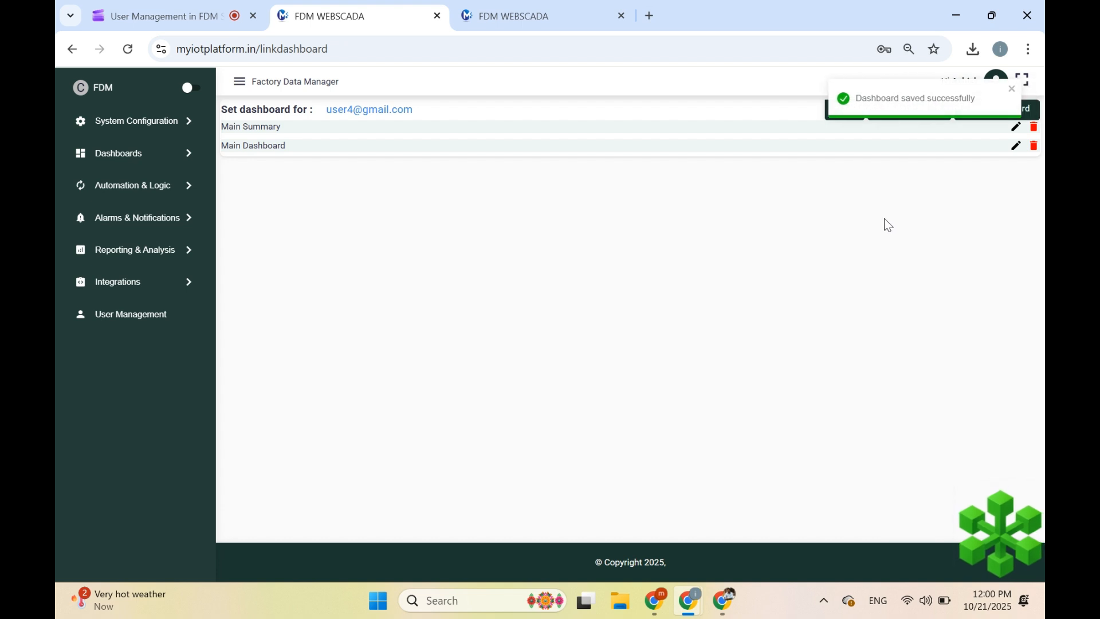
left_click(516, 8)
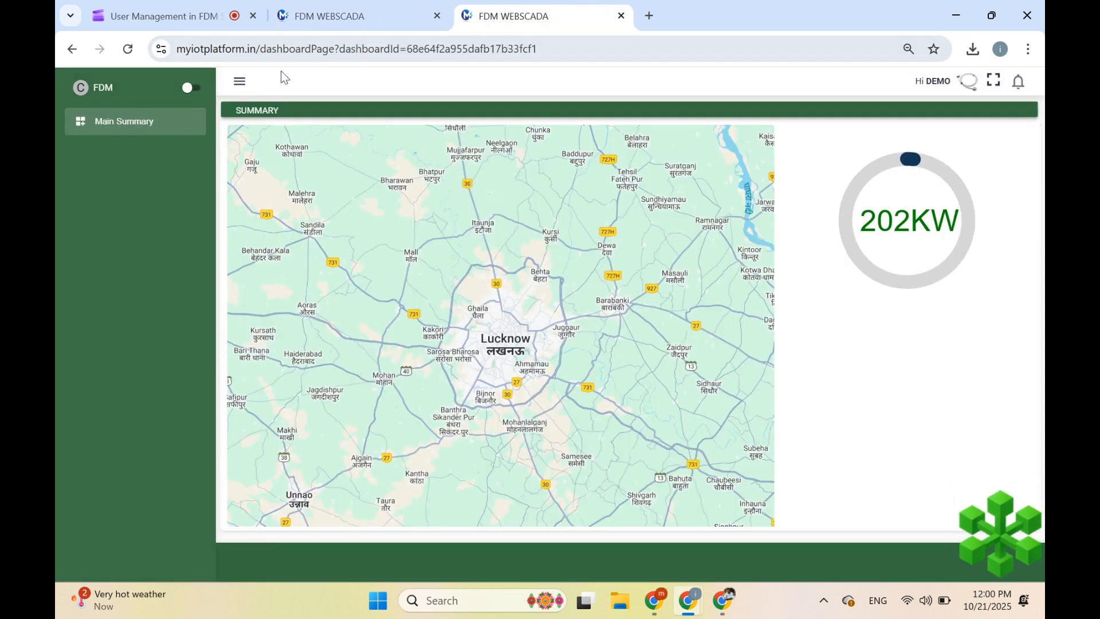
- Reload the demo user's view and open Main Dashboard to check its energy charts
left_click(128, 49)
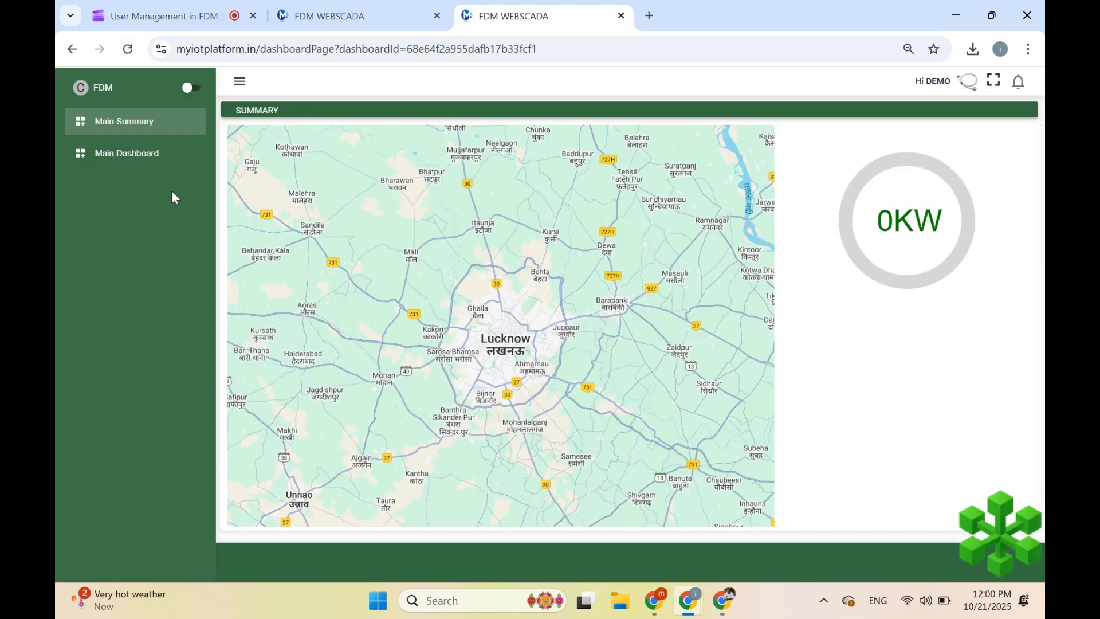
left_click(130, 153)
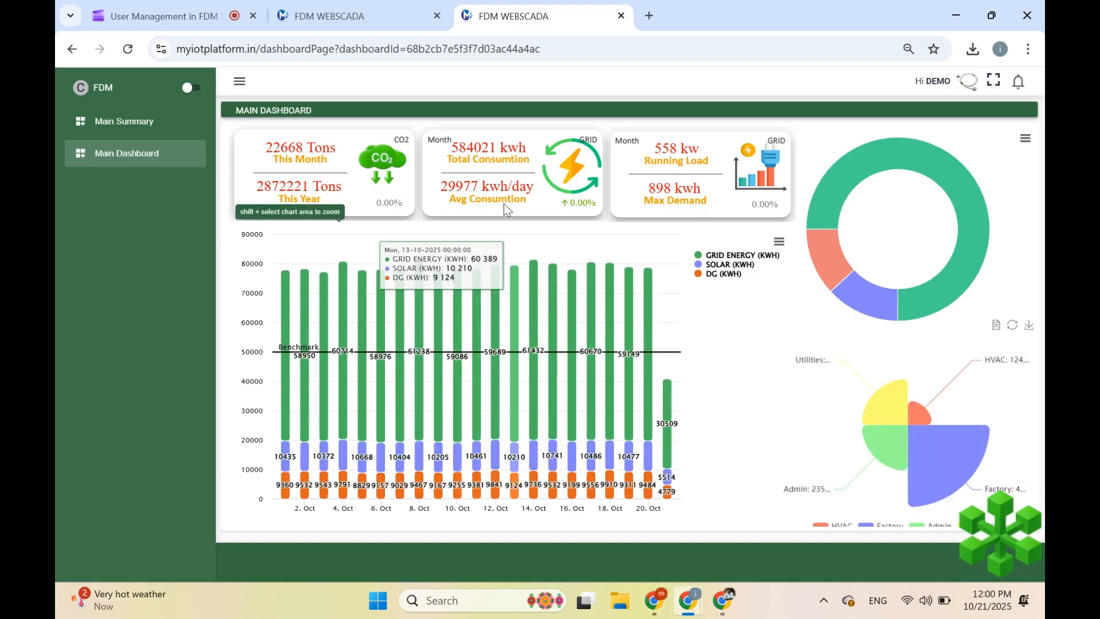
left_click(352, 12)
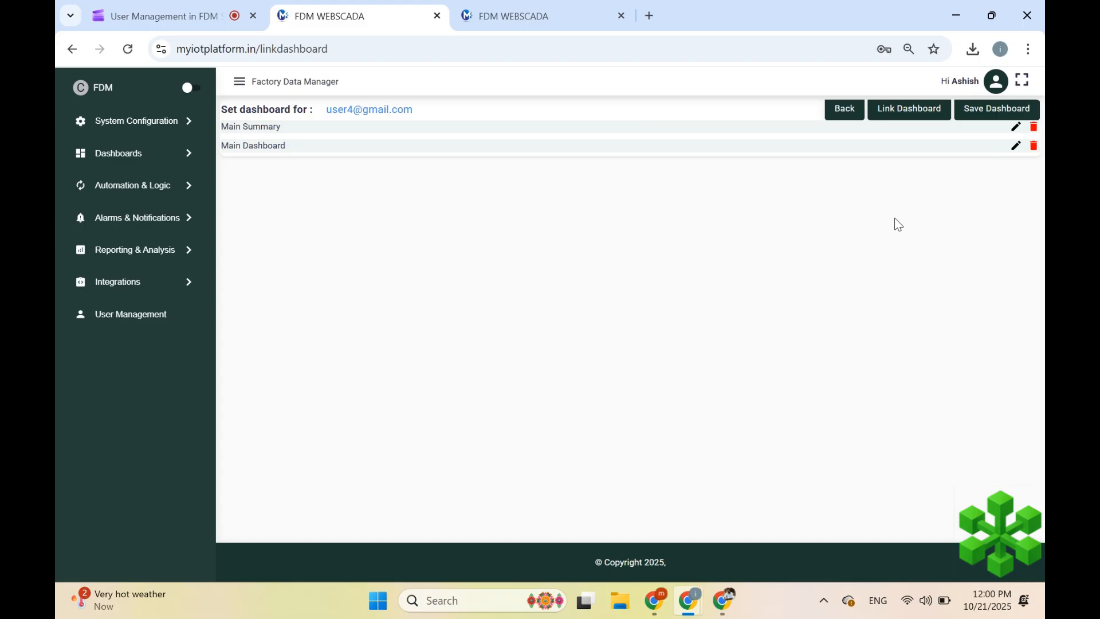
- Add a static 'Home' entry, drag it to the top of the list, and save
left_click(906, 112)
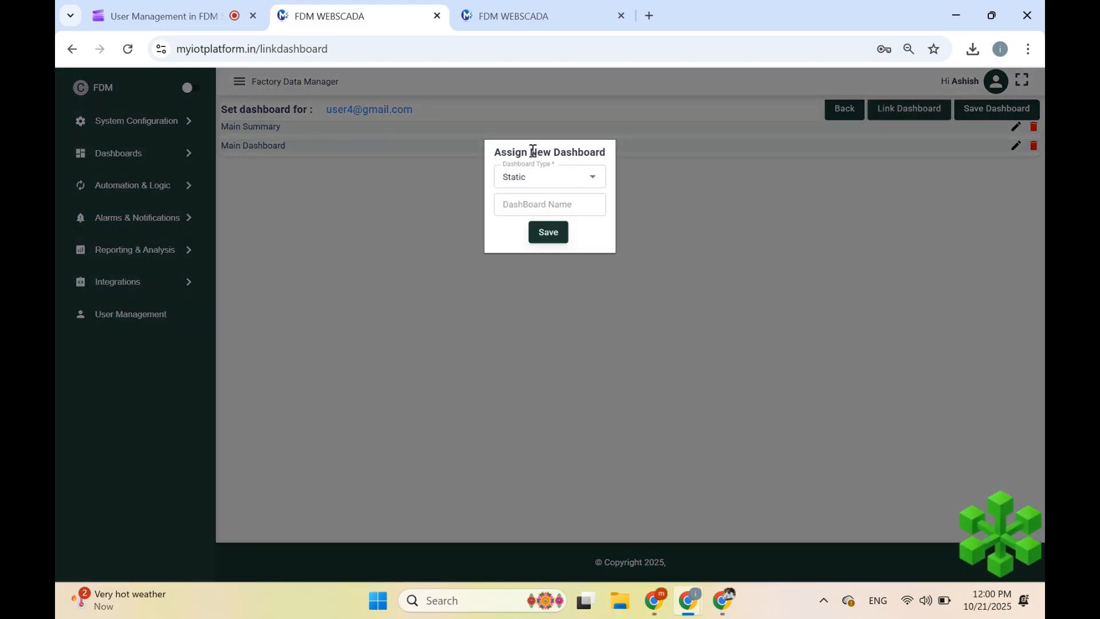
left_click(528, 205)
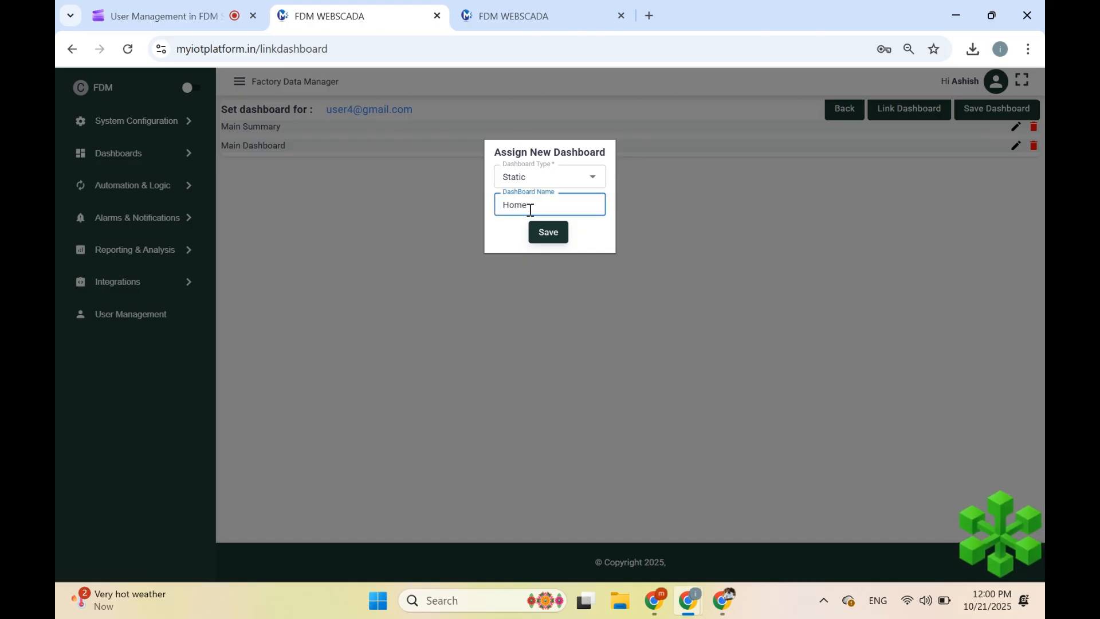
left_click(542, 235)
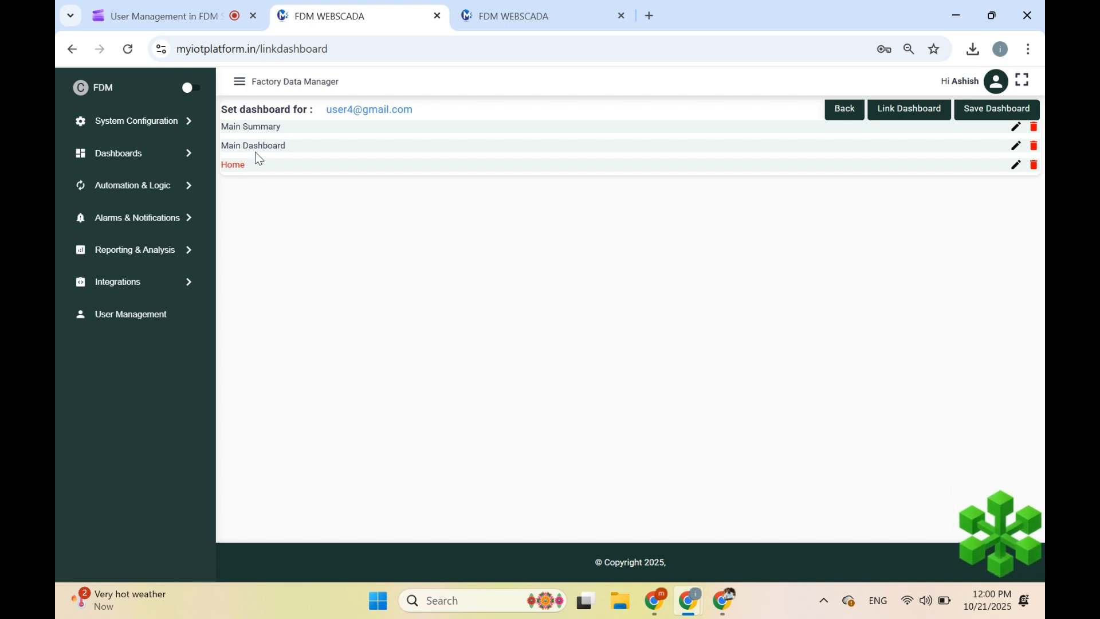
mouse_move(266, 164)
left_mouse_down()
mouse_move(262, 122)
mouse_move(245, 165)
mouse_move(292, 166)
mouse_move(276, 164)
left_mouse_up()
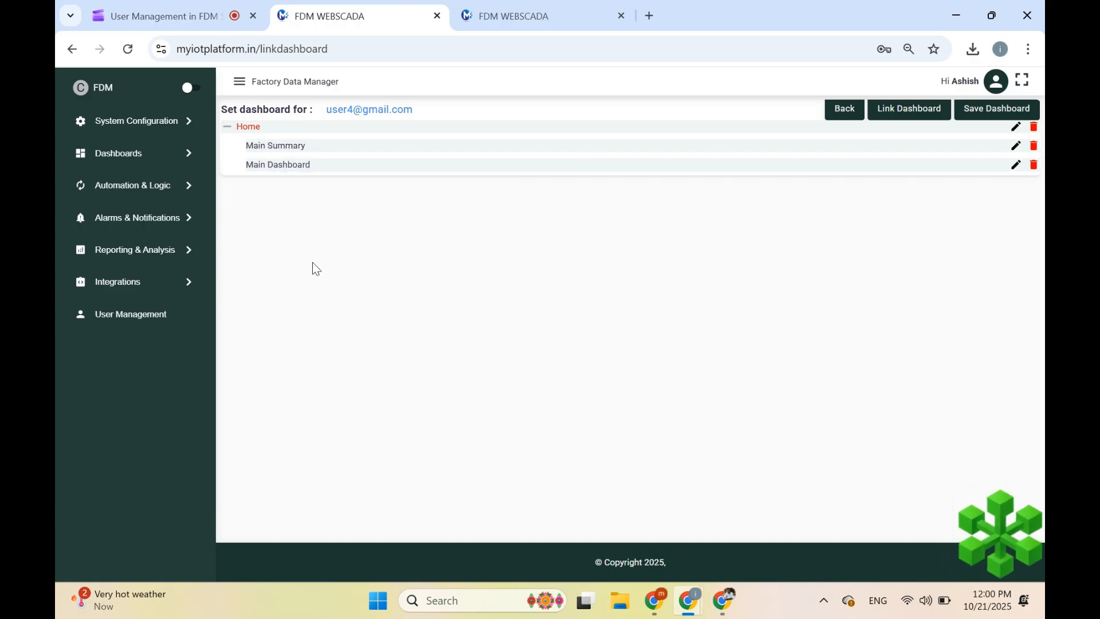
left_click(982, 110)
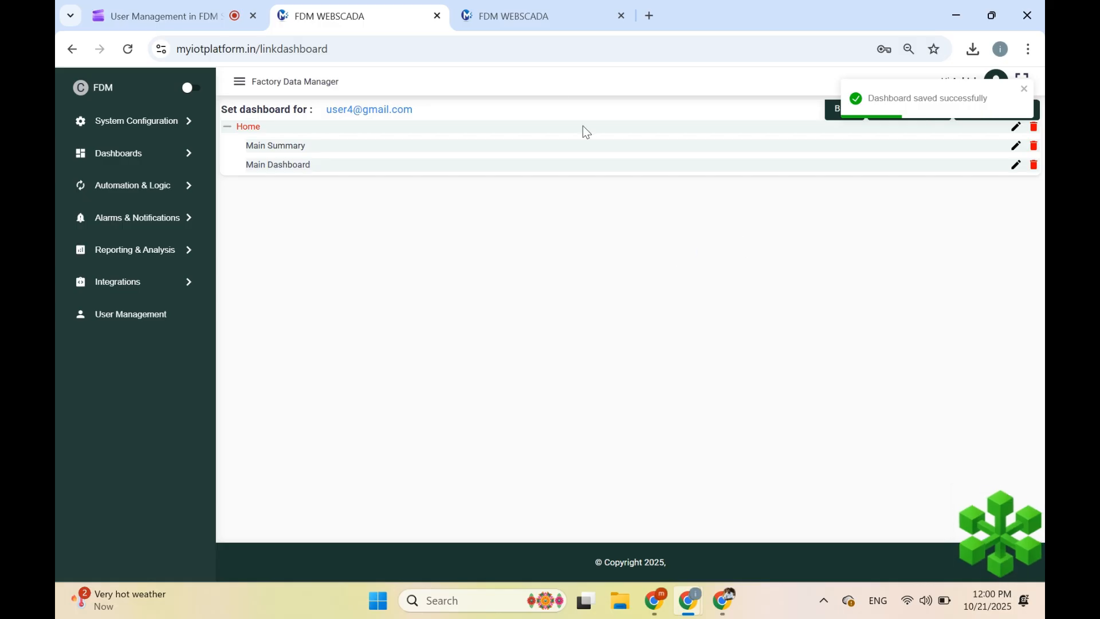
- Reload the demo user's page, collapse and re-expand Home, and open Main Summary
left_click(498, 4)
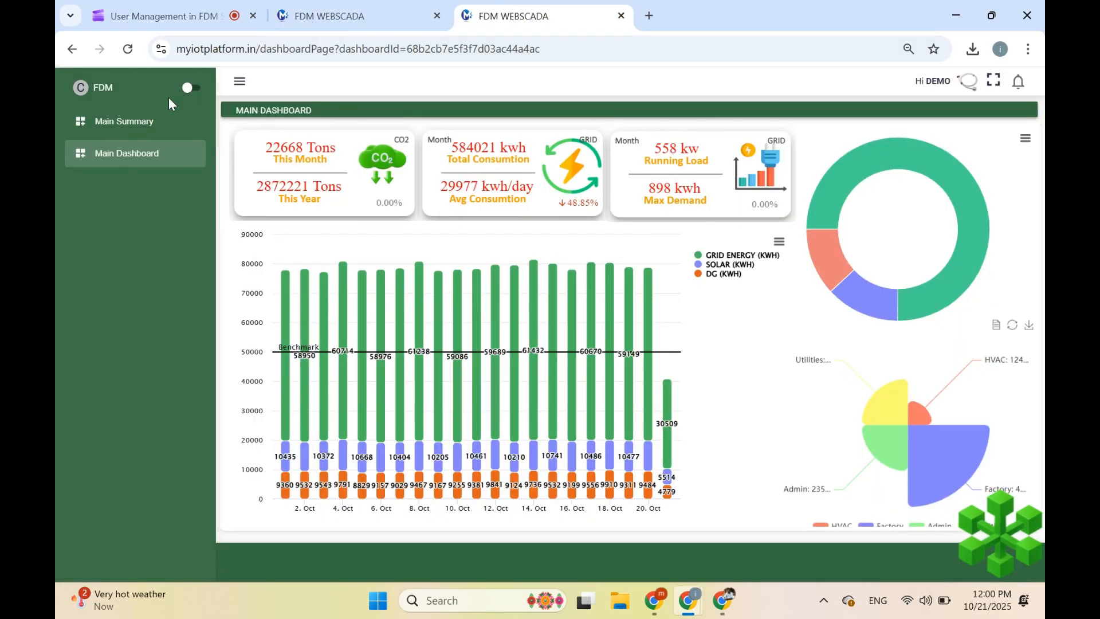
left_click(128, 51)
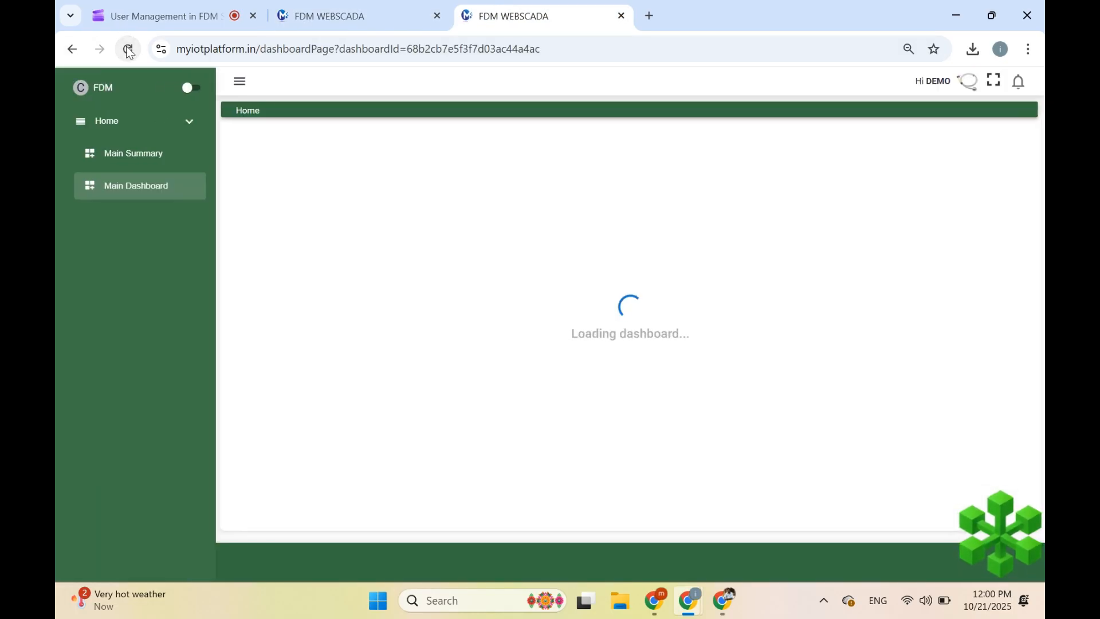
left_click(170, 118)
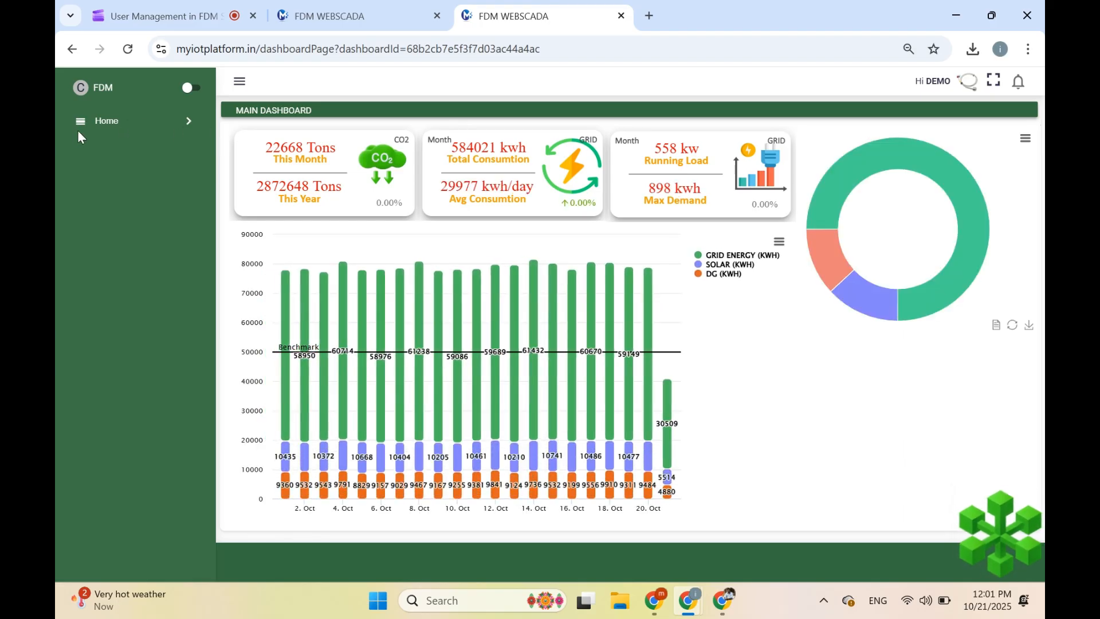
left_click(132, 135)
left_click(132, 161)
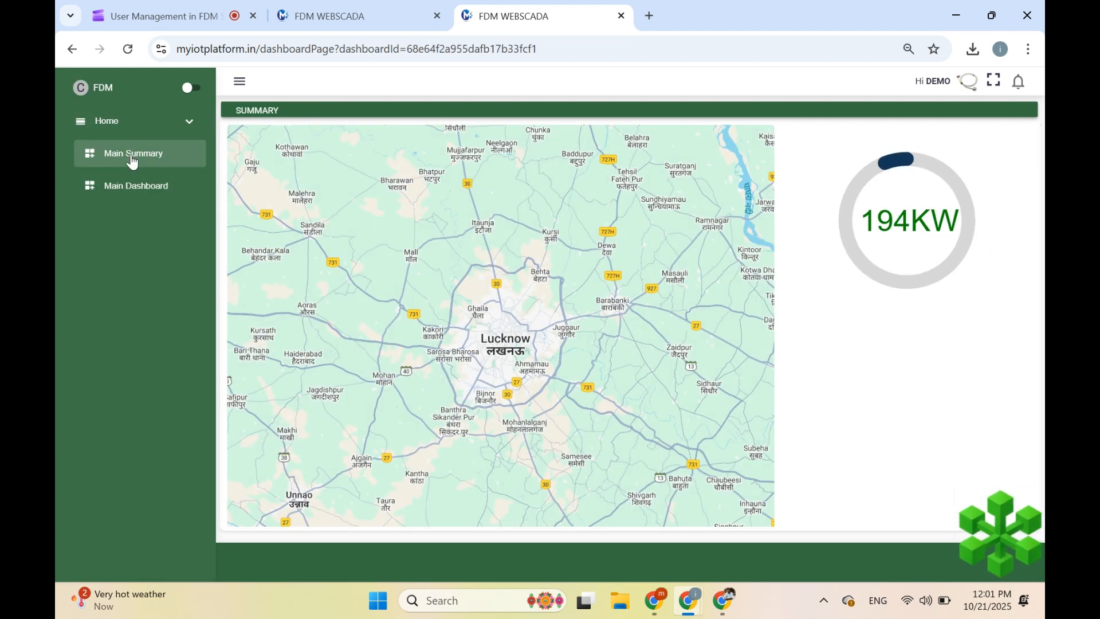
left_click(359, 23)
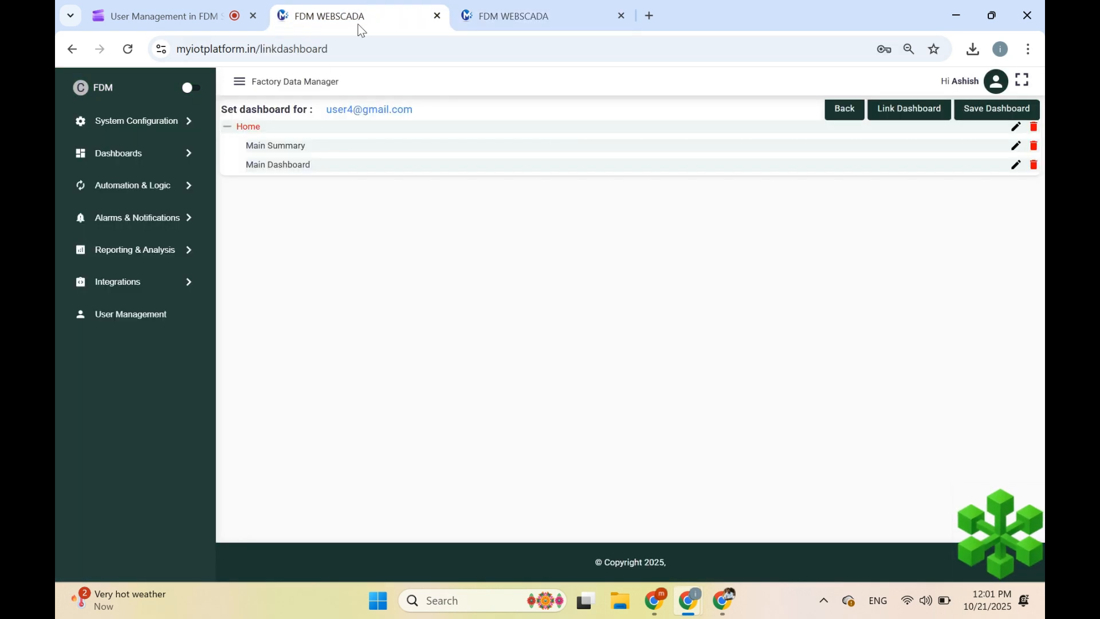
- Add a static group named 'Equipments' below Home in the user's dashboard list
left_click(925, 114)
left_click(532, 179)
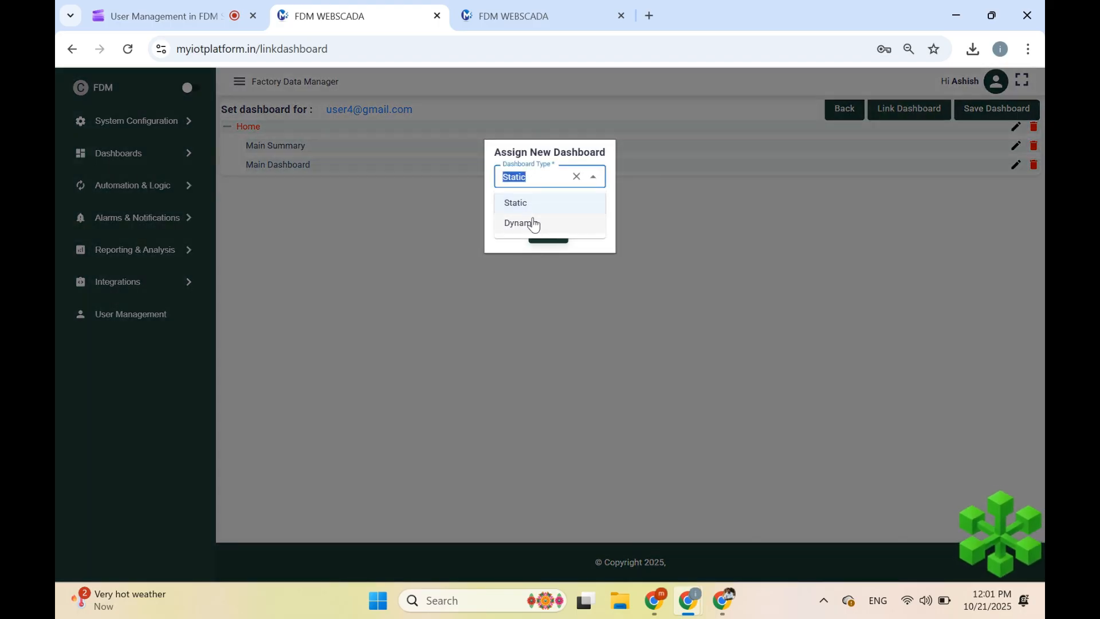
left_click(532, 203)
left_click(531, 207)
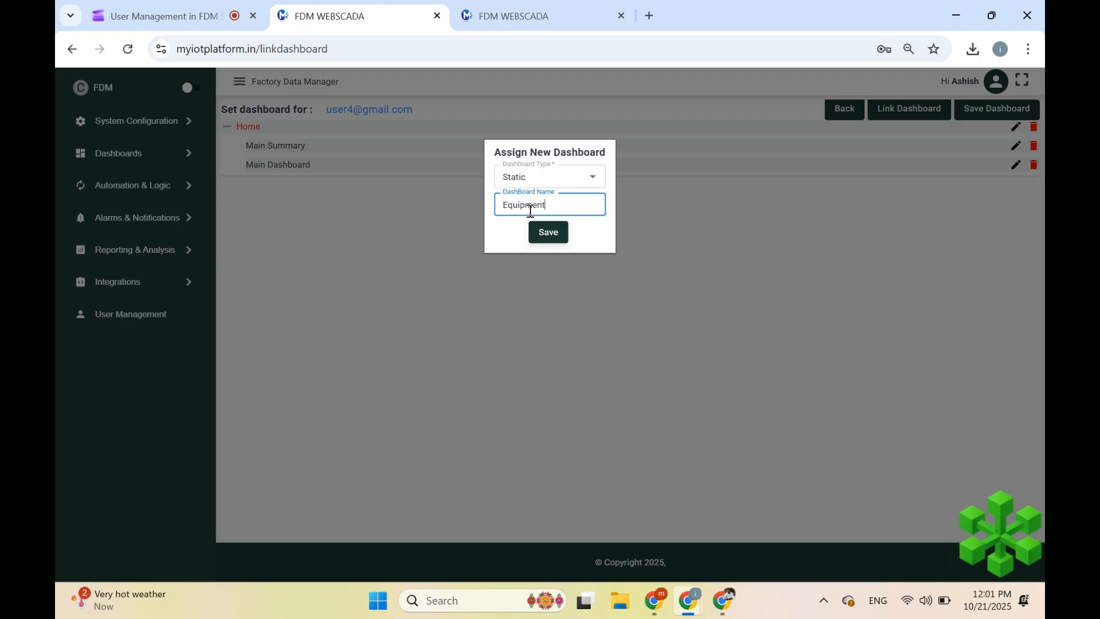
left_click(551, 238)
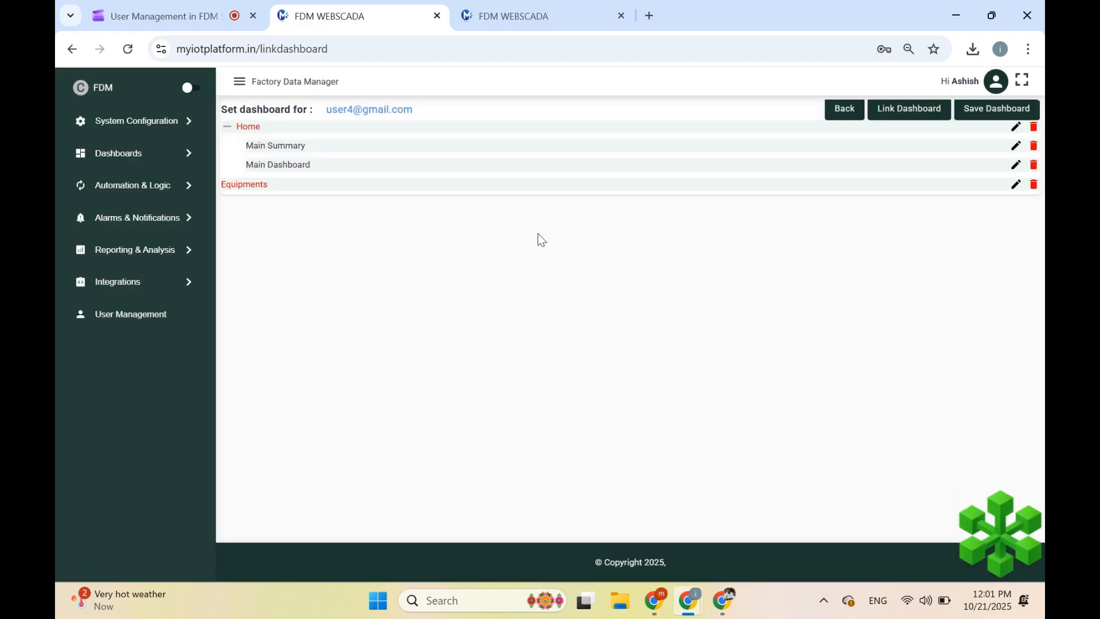
left_click(912, 109)
- Choose Dynamic type and select the TRANSFORMER dashboard, correcting a mistaken SOLAR pick
left_click(538, 181)
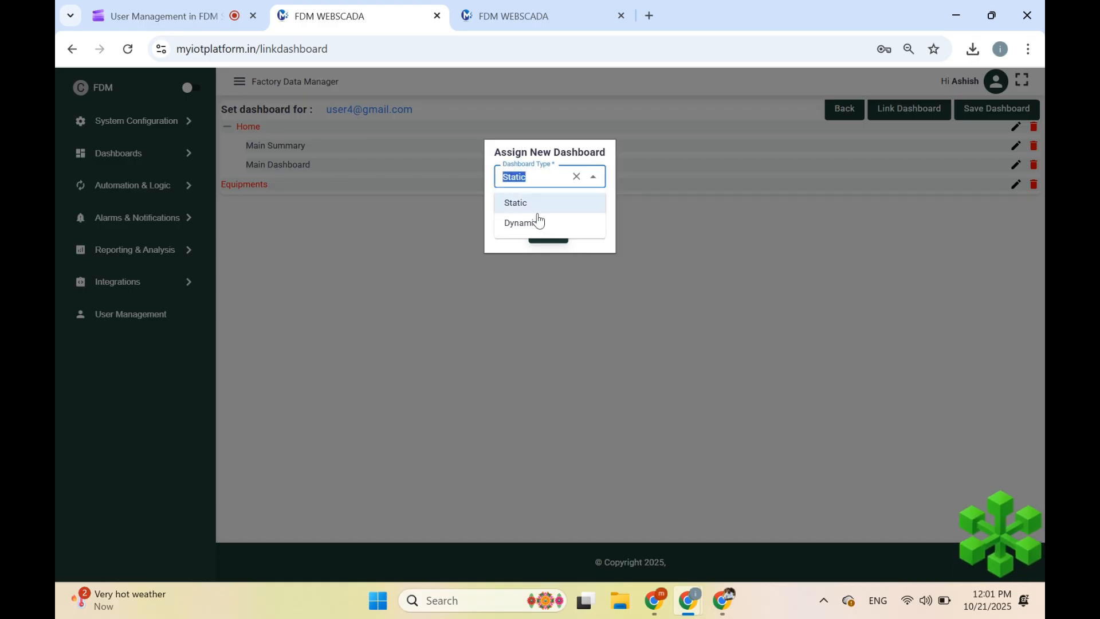
left_click(536, 220)
left_click(535, 192)
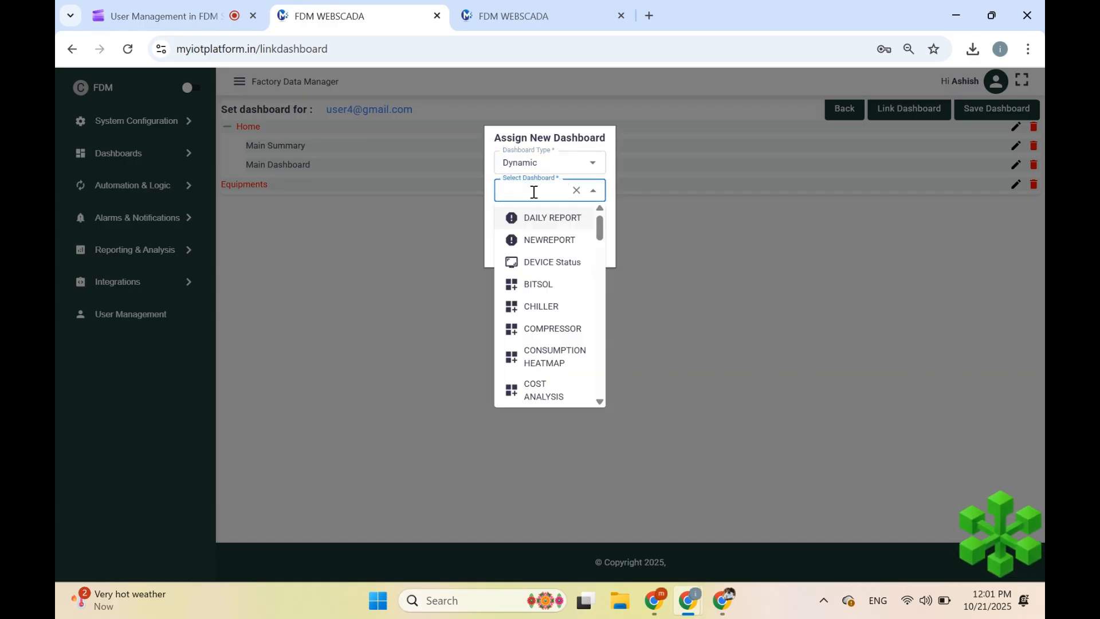
type("tra")
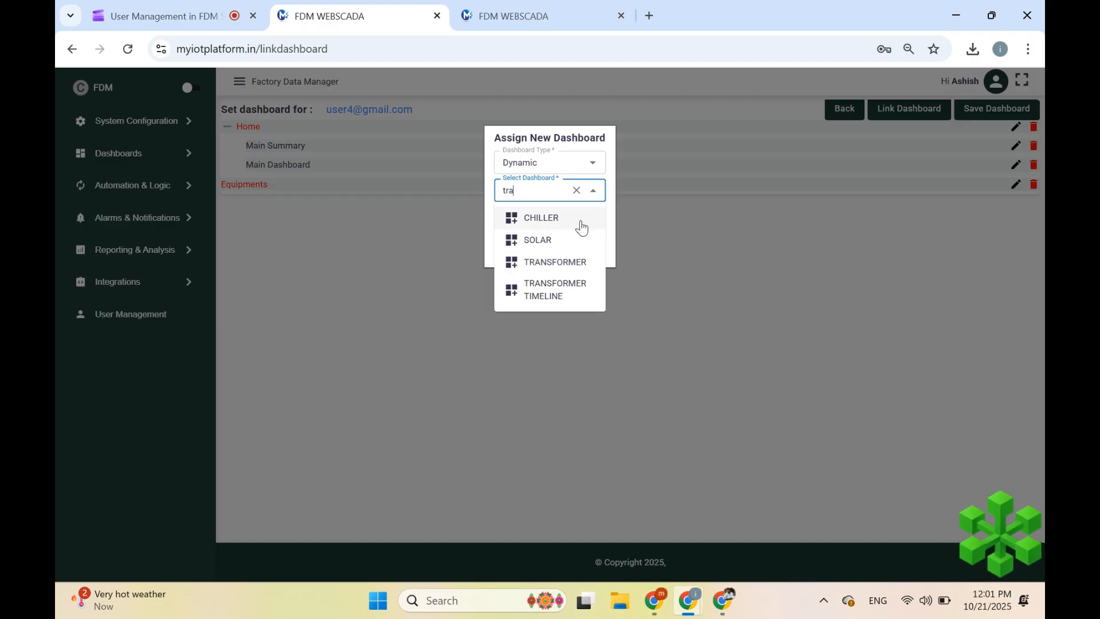
left_click(536, 239)
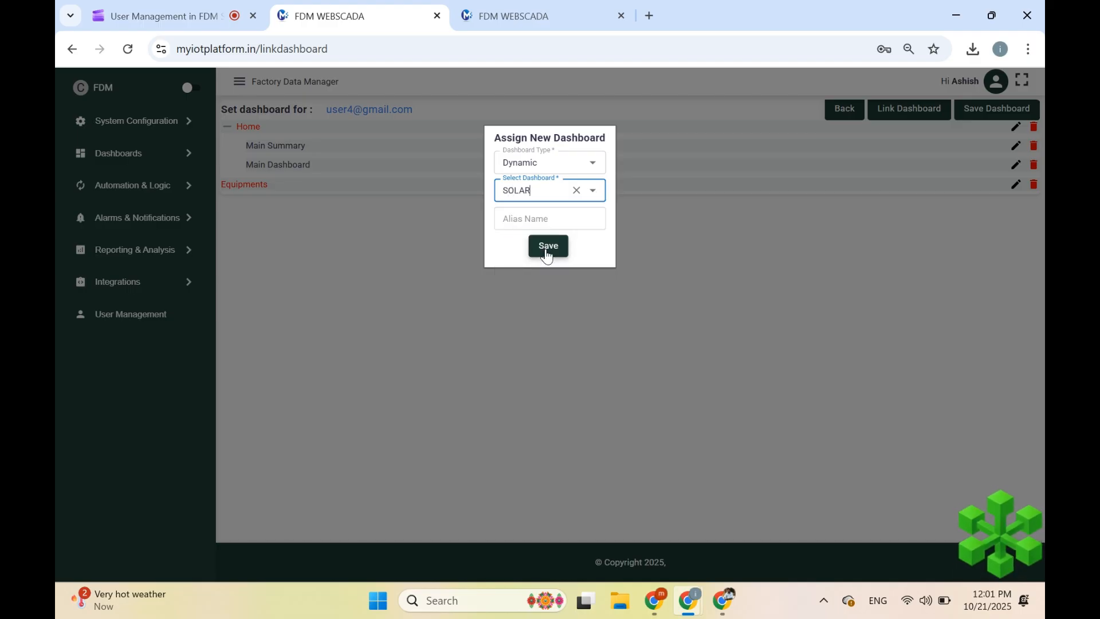
left_click(537, 186)
key("BackSpace")
key("BackSpace")
key("BackSpace")
key("BackSpace")
key("BackSpace")
type("tra")
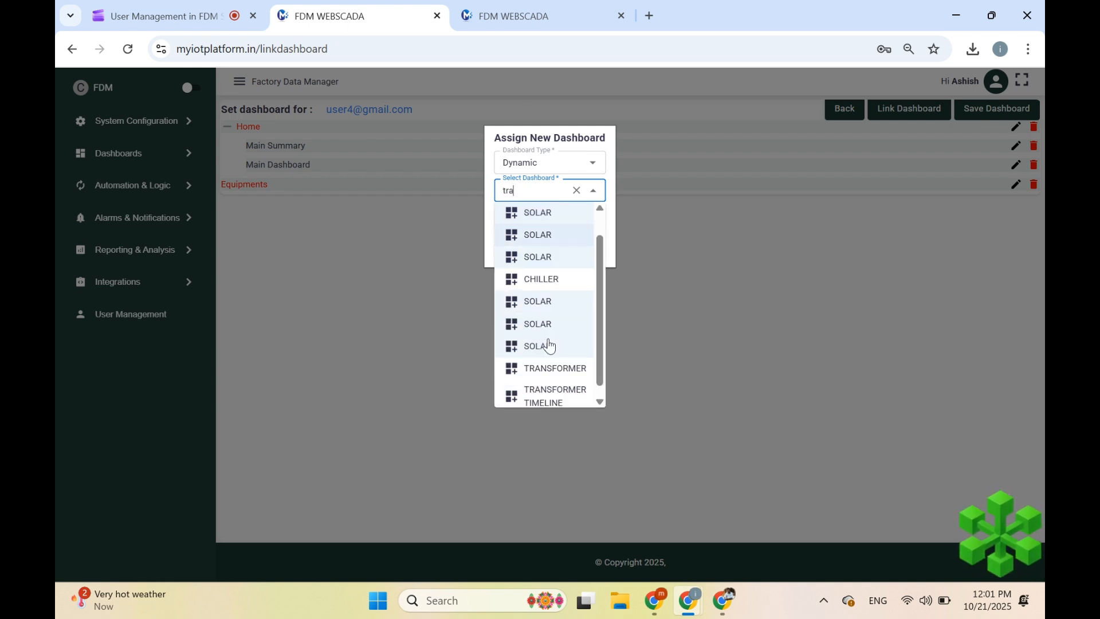
left_click(553, 368)
- Alias it 'Transformer', nest it under Equipments, and save the dashboard layout
left_click(518, 224)
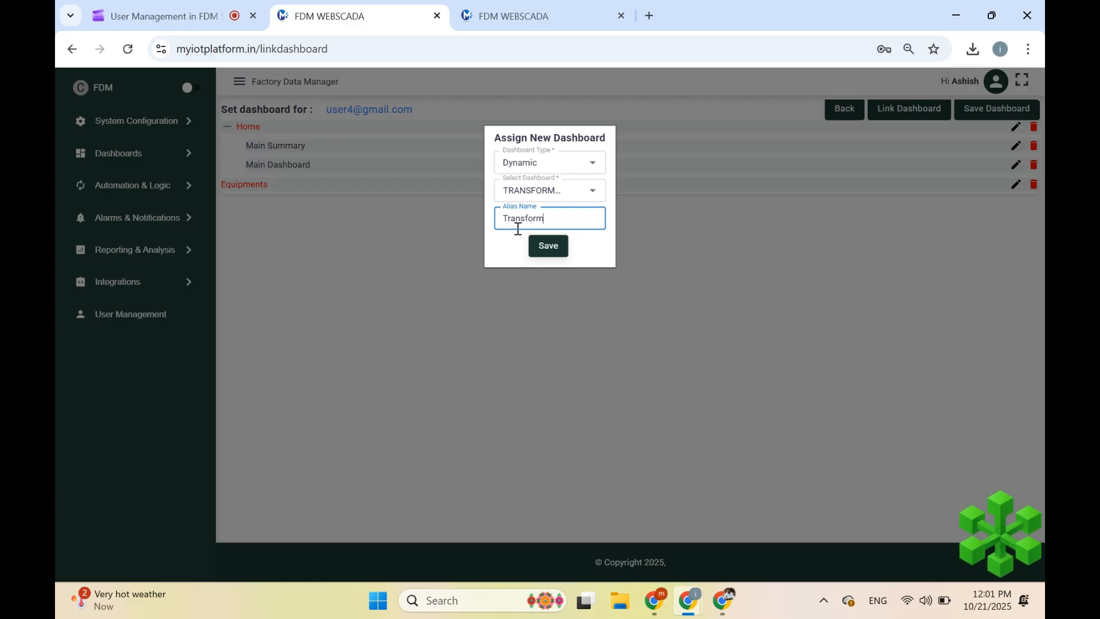
left_click(547, 246)
left_click_drag(237, 205, 245, 213)
left_click(994, 108)
- Reload the demo user's view, expand Equipments, open Transformer, then open the Hi DEMO menu
left_click(528, 5)
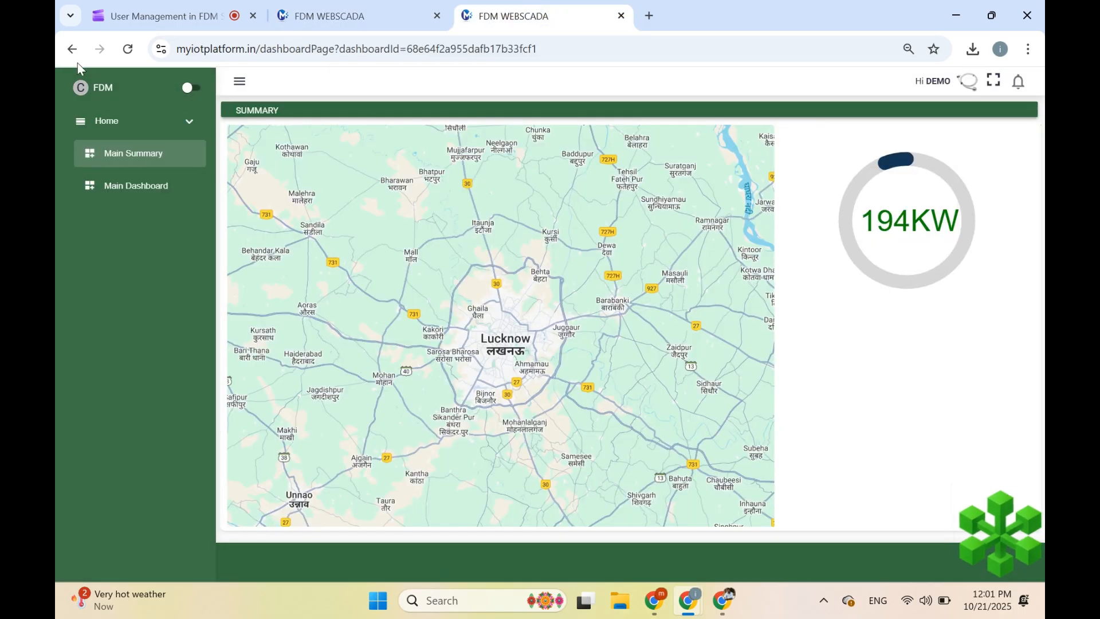
left_click(126, 51)
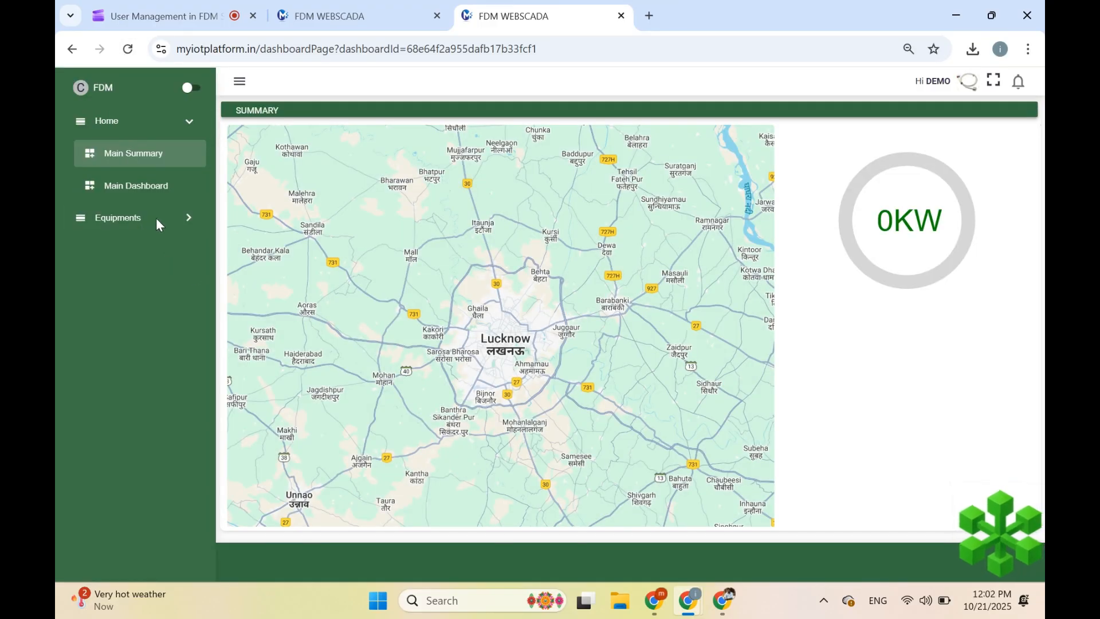
left_click(110, 223)
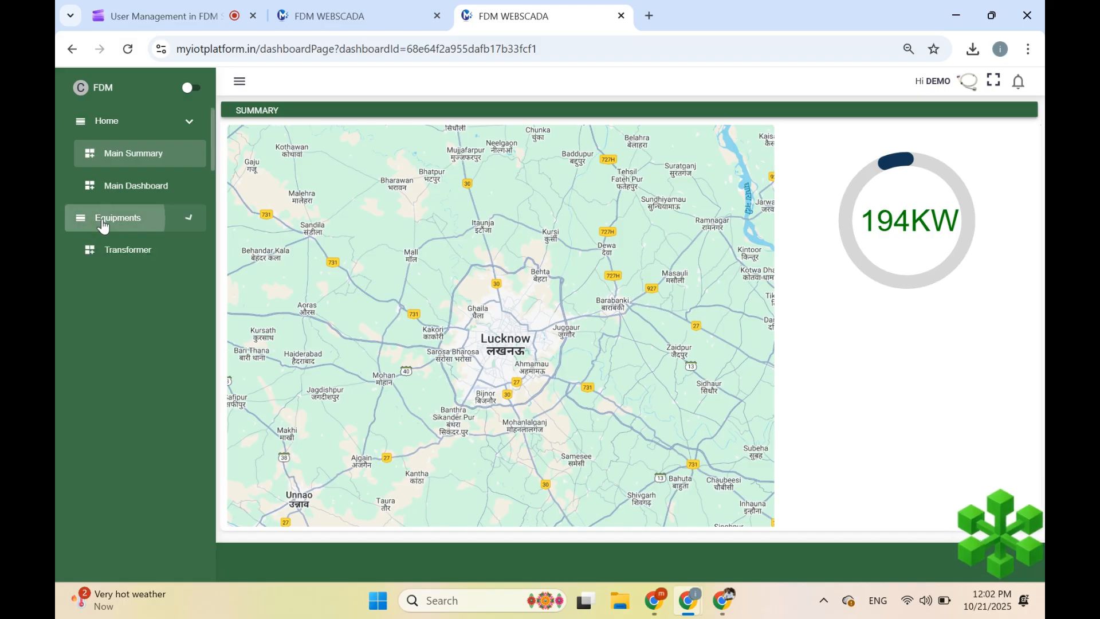
left_click(118, 260)
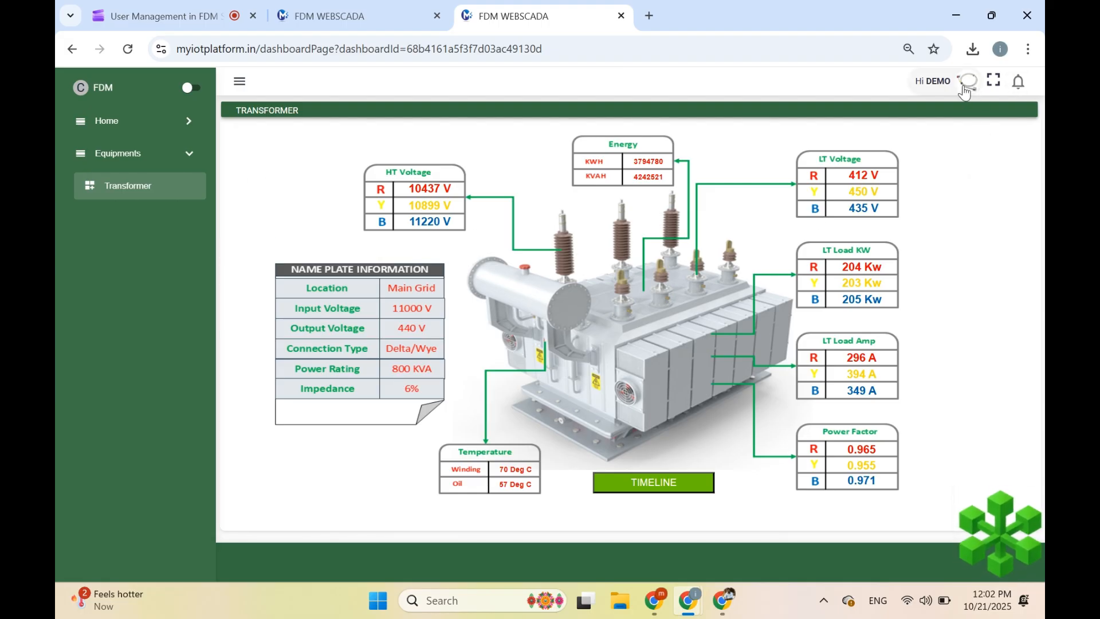
left_click(921, 85)
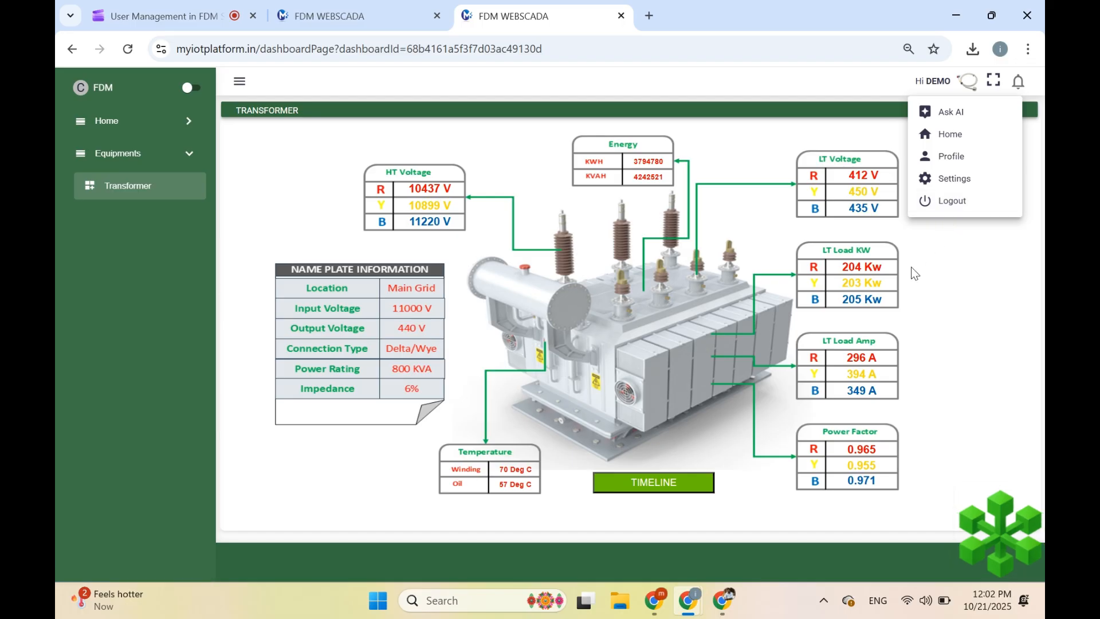
- View the demo user's Profile, then return to the home dashboard from the account menu
left_click(948, 155)
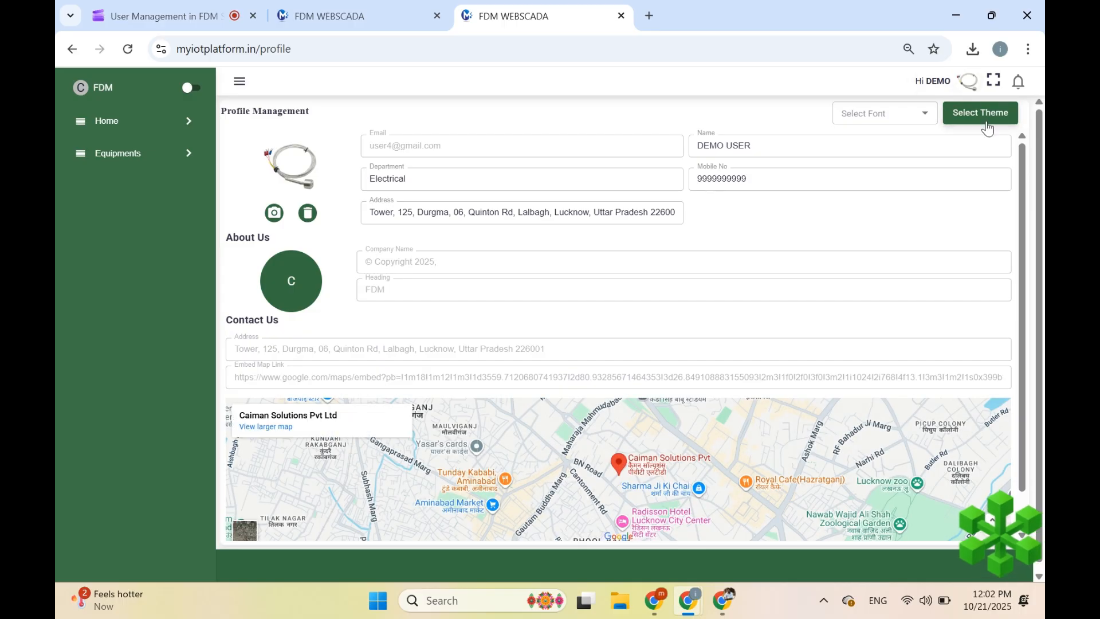
scroll(613, 286, "down", 2)
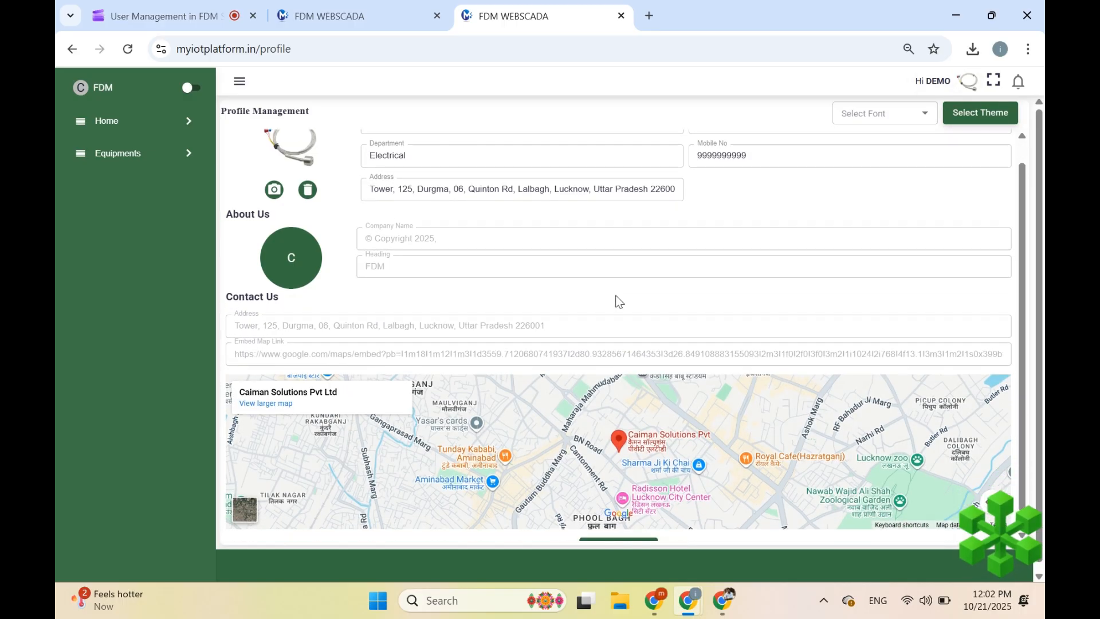
left_click(968, 84)
left_click(964, 189)
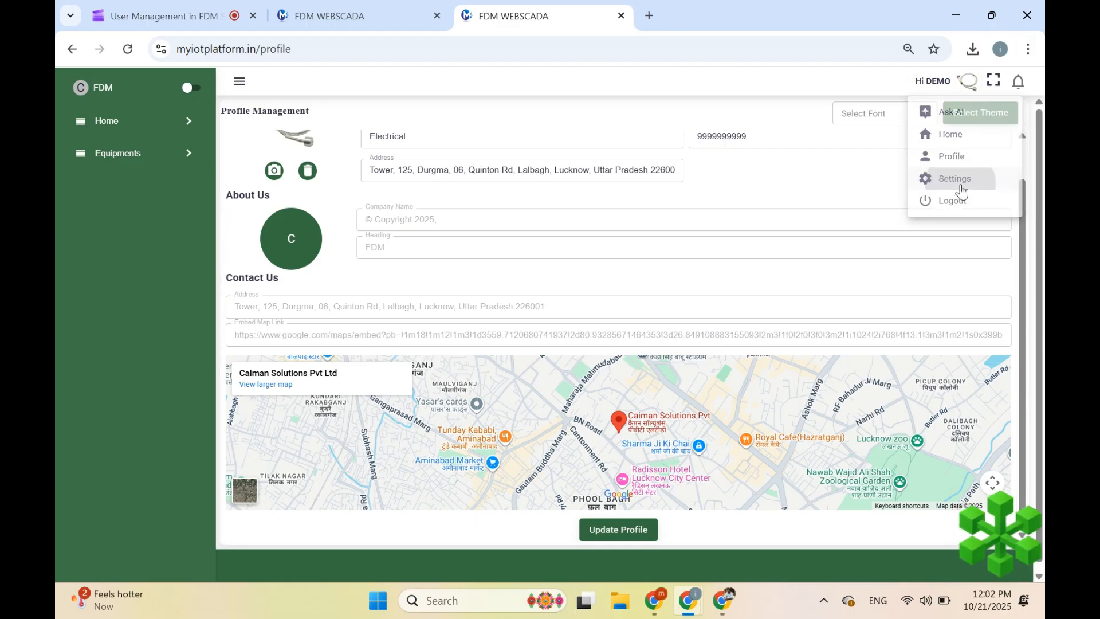
left_click(968, 82)
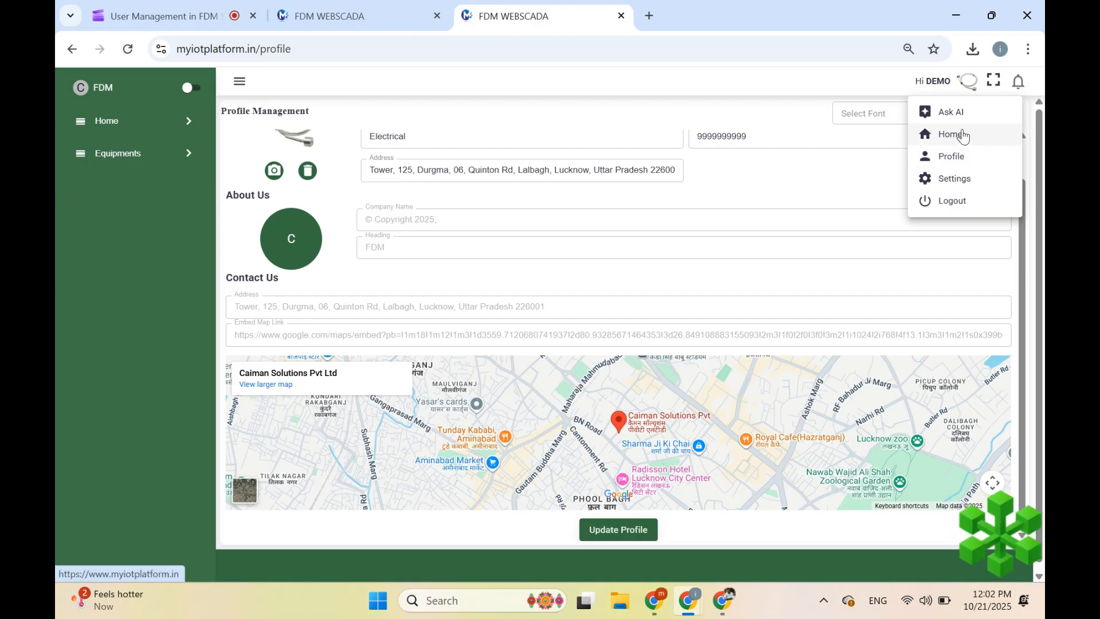
left_click(962, 135)
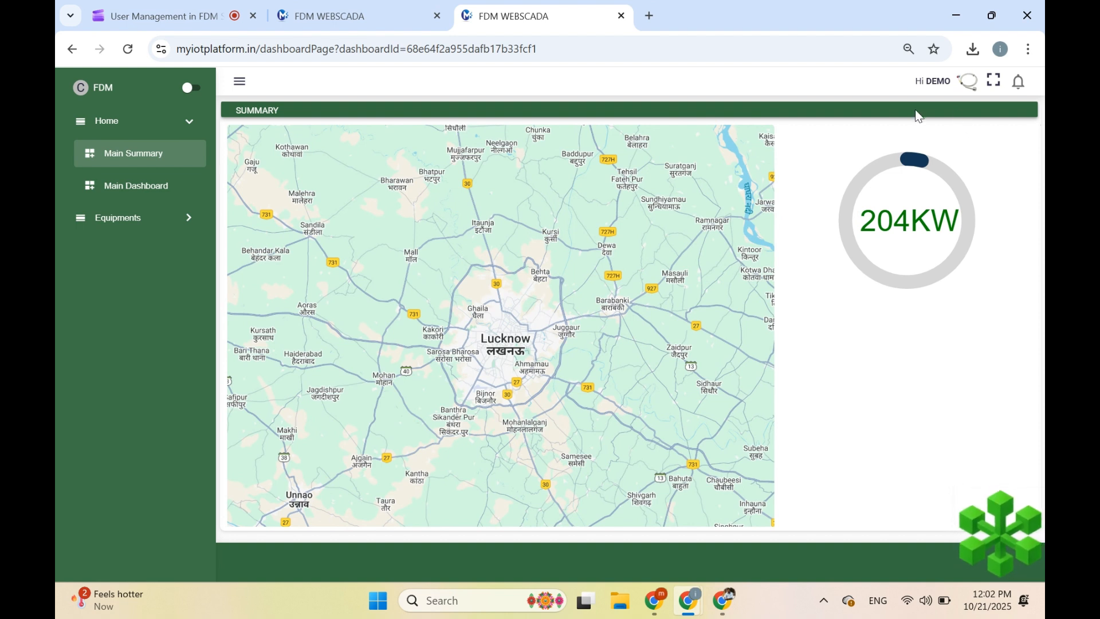
left_click(938, 90)
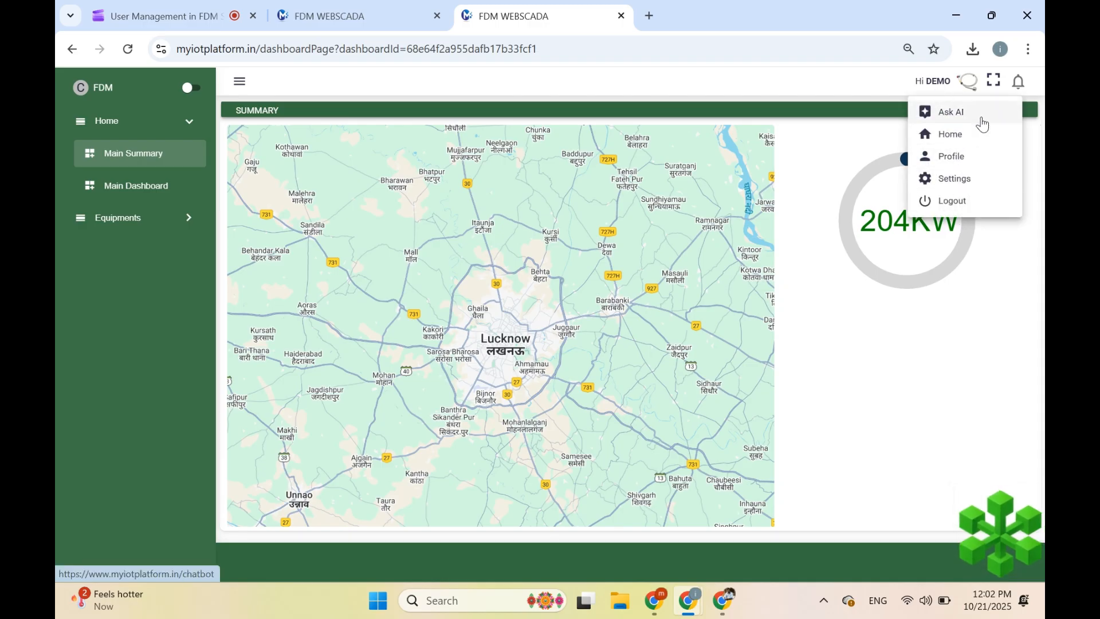
left_click(1035, 91)
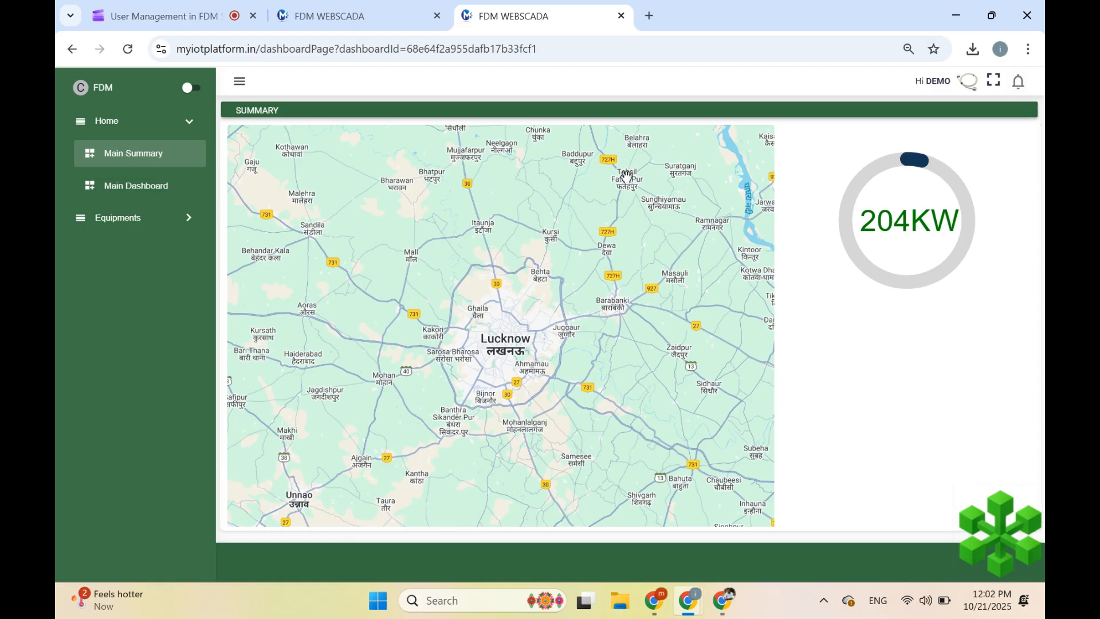
left_click(395, 18)
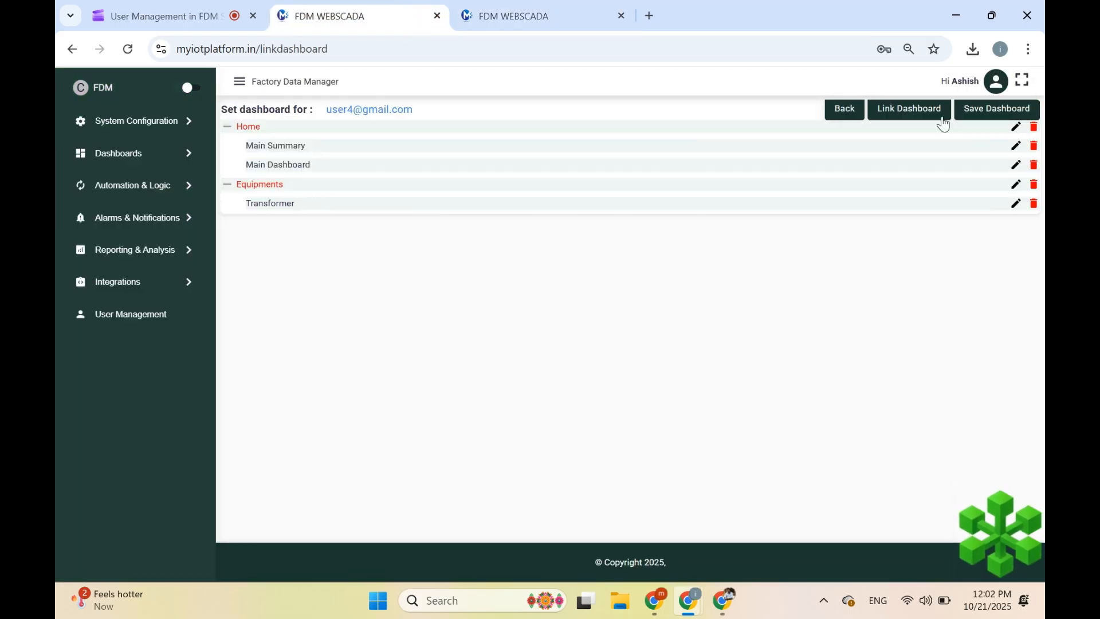
- Add a static group named 'Alarms' to the user's dashboard list
left_click(908, 112)
left_click(553, 178)
left_click(550, 223)
left_click(530, 194)
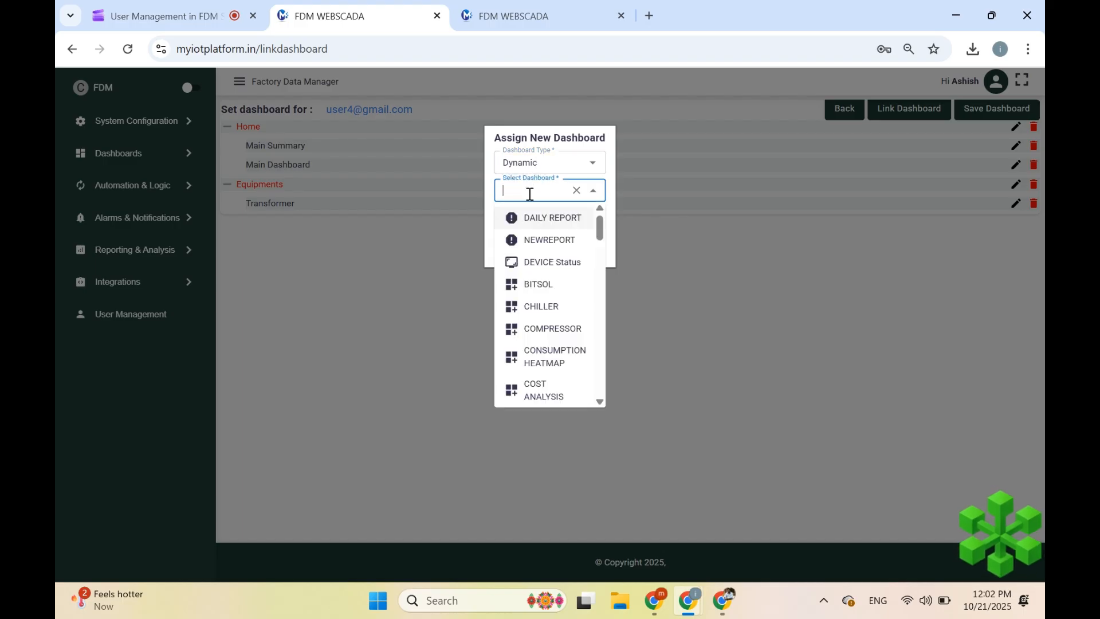
left_click(533, 163)
left_click(528, 186)
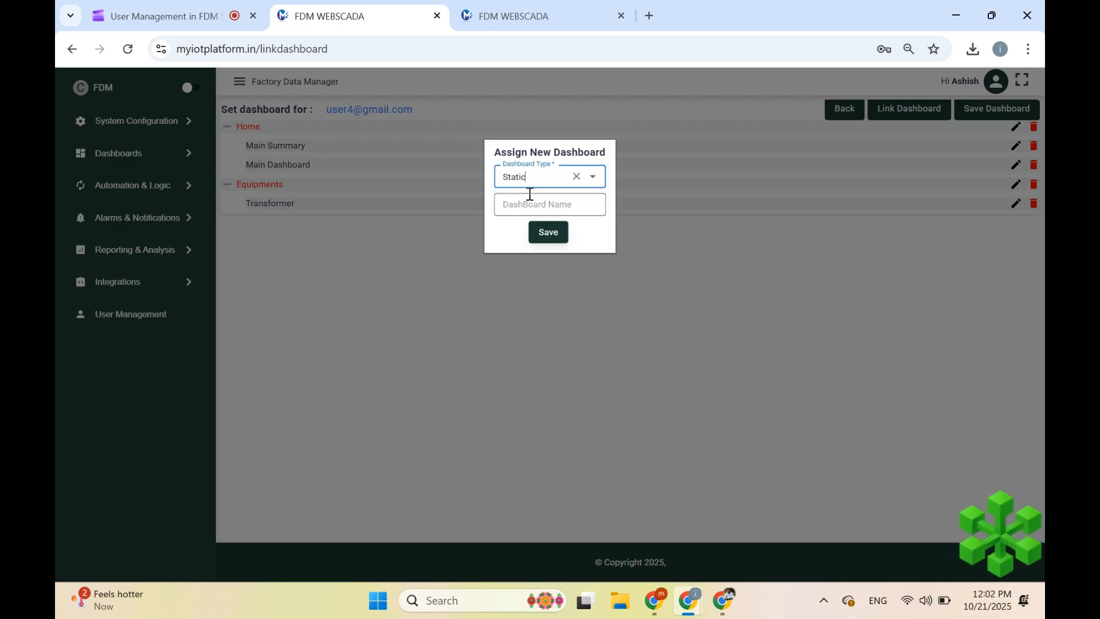
left_click(527, 208)
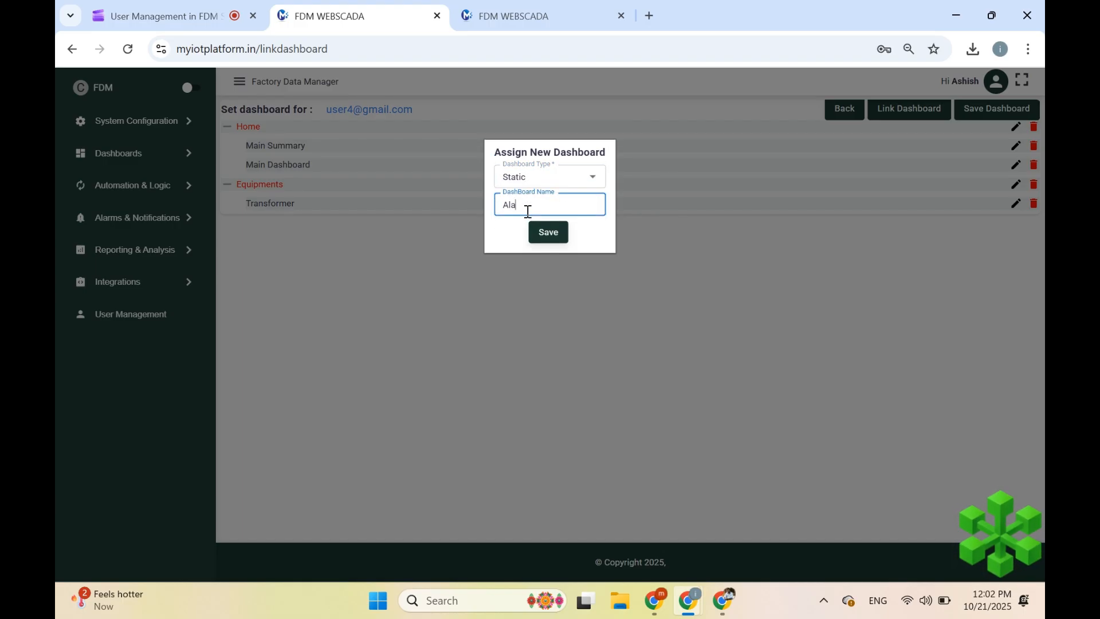
left_click(546, 232)
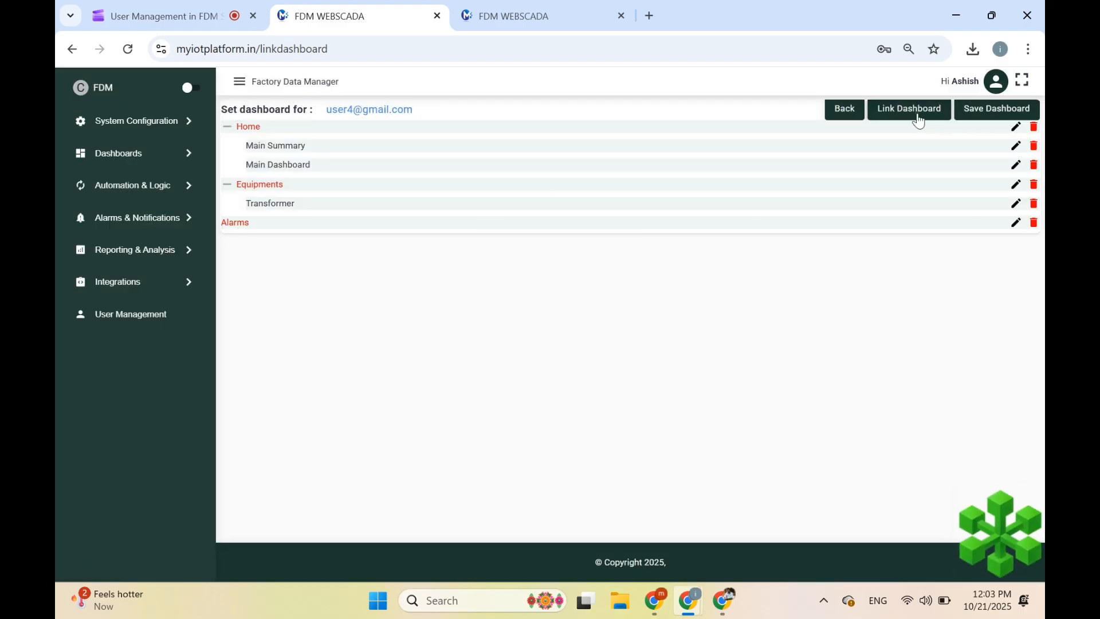
- Link the VOLTAGE ALARMS dashboard as Dynamic, aliased 'Voltage Alarms'
left_click(916, 113)
left_click(528, 185)
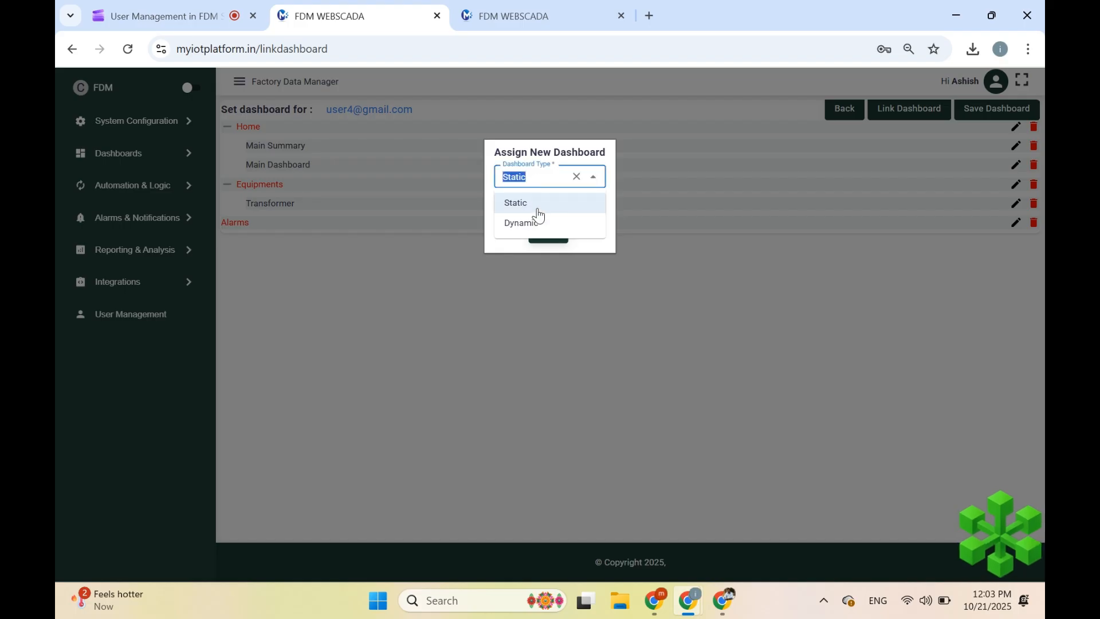
left_click(533, 221)
left_click(534, 191)
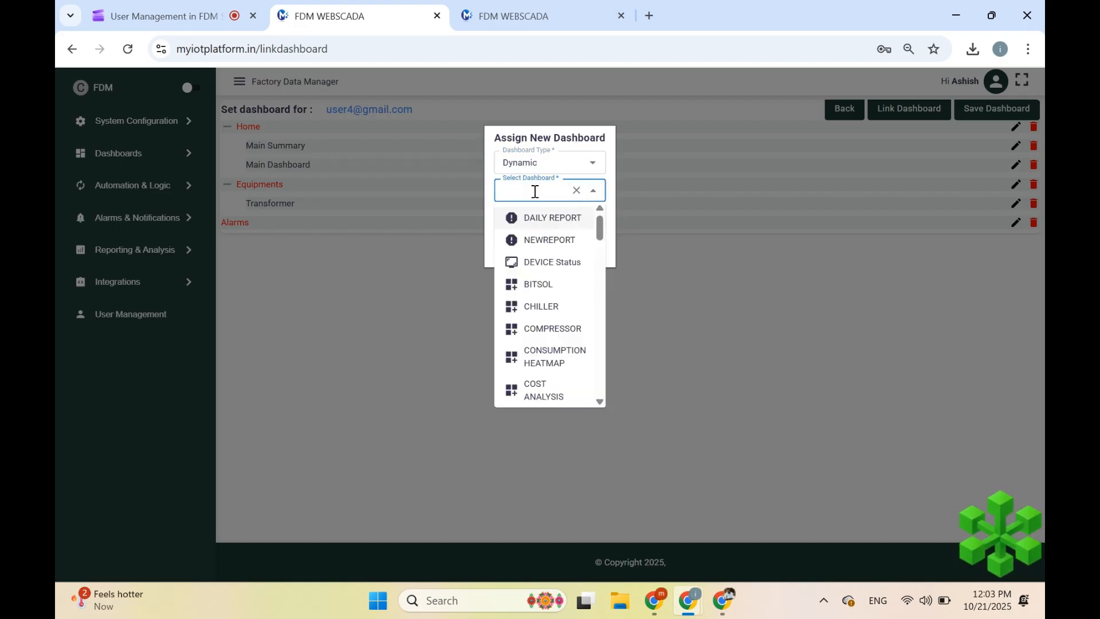
type("vol")
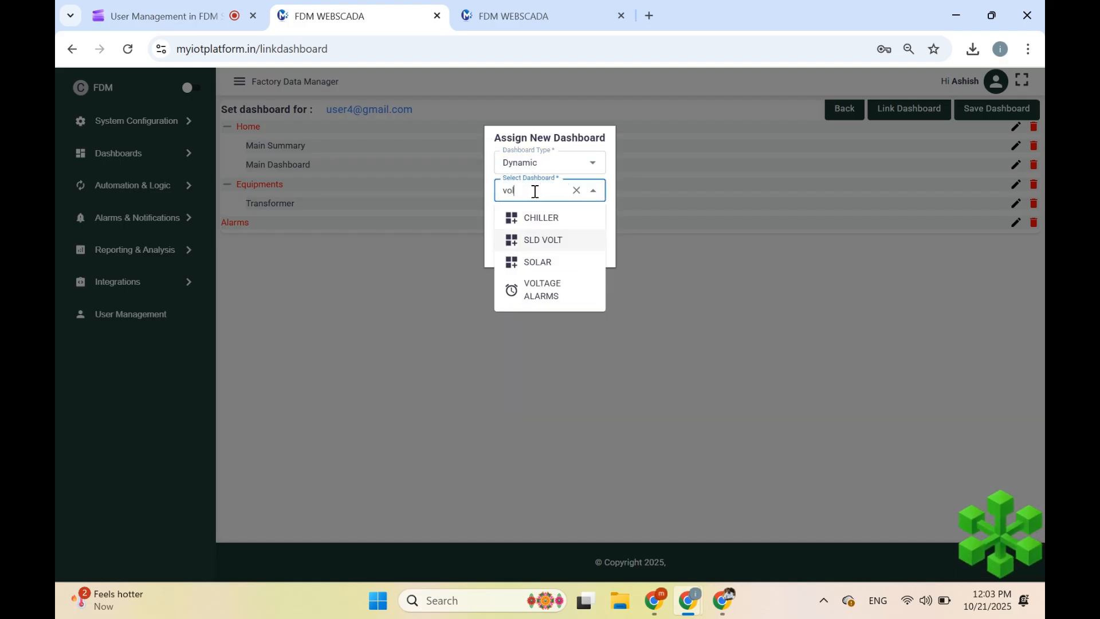
left_click(536, 291)
left_click(520, 221)
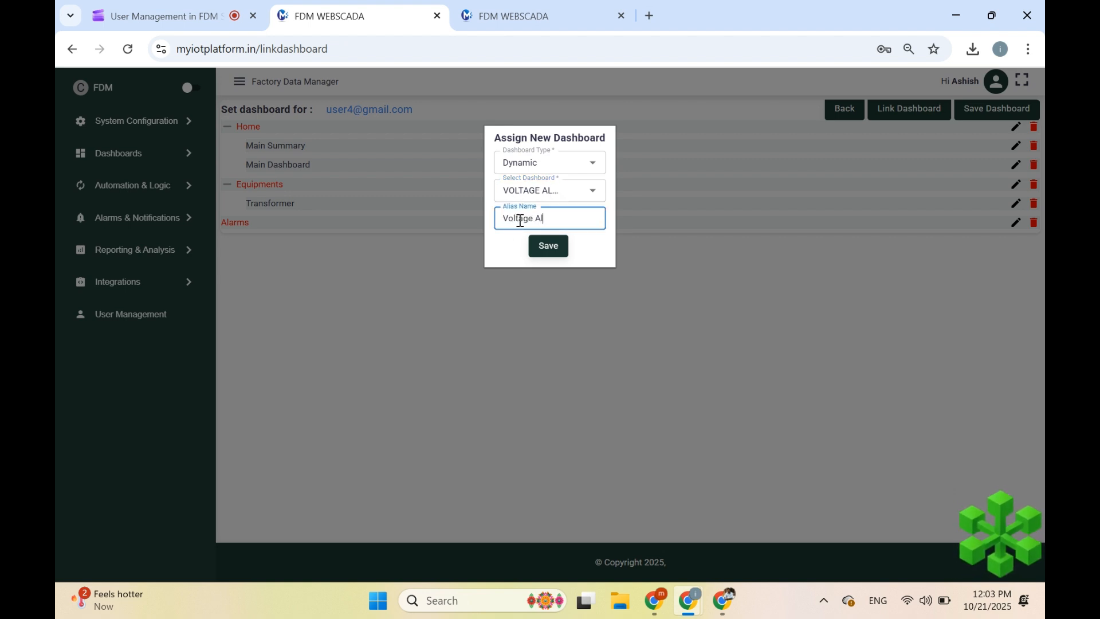
left_click(548, 247)
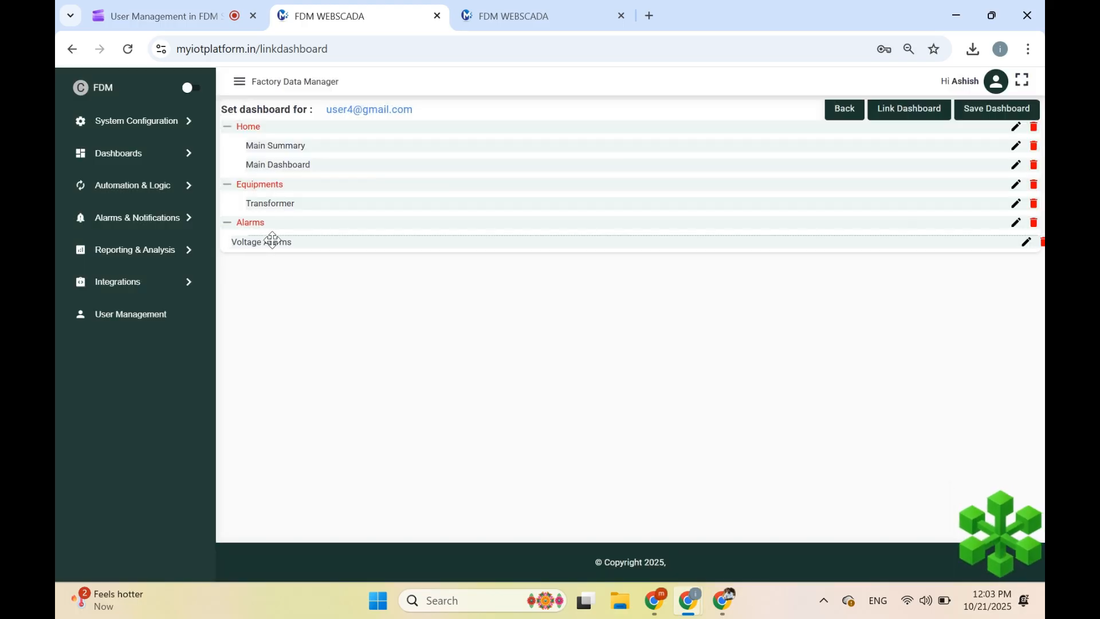
- Link DAILY REPORT as a Dynamic dashboard aliased 'Reports' and save the user's layout
left_click(924, 114)
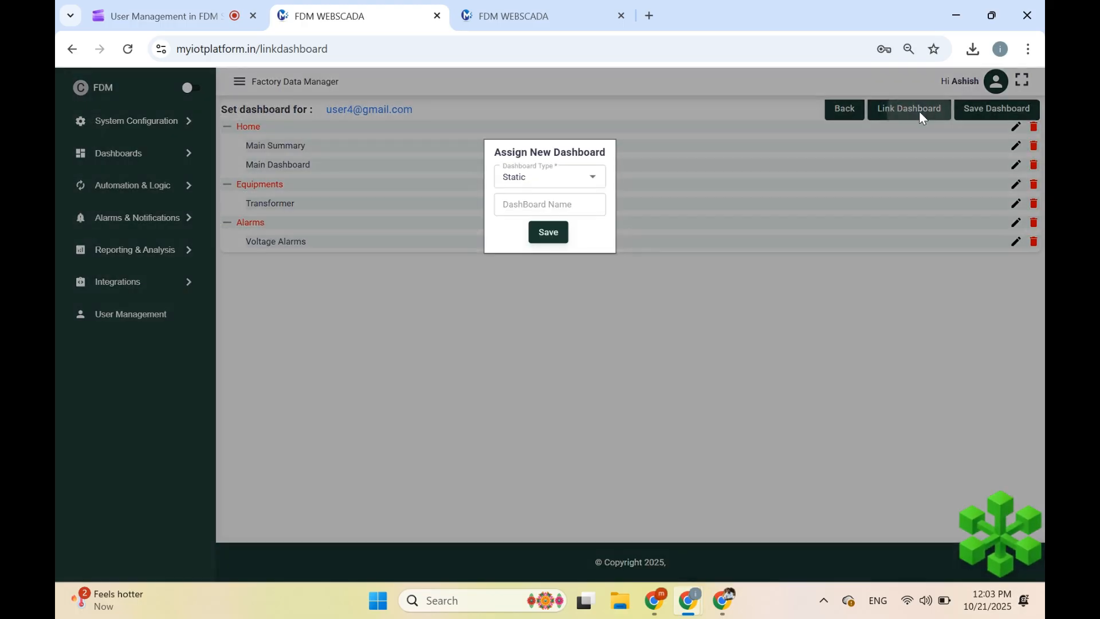
left_click(559, 179)
left_click(541, 223)
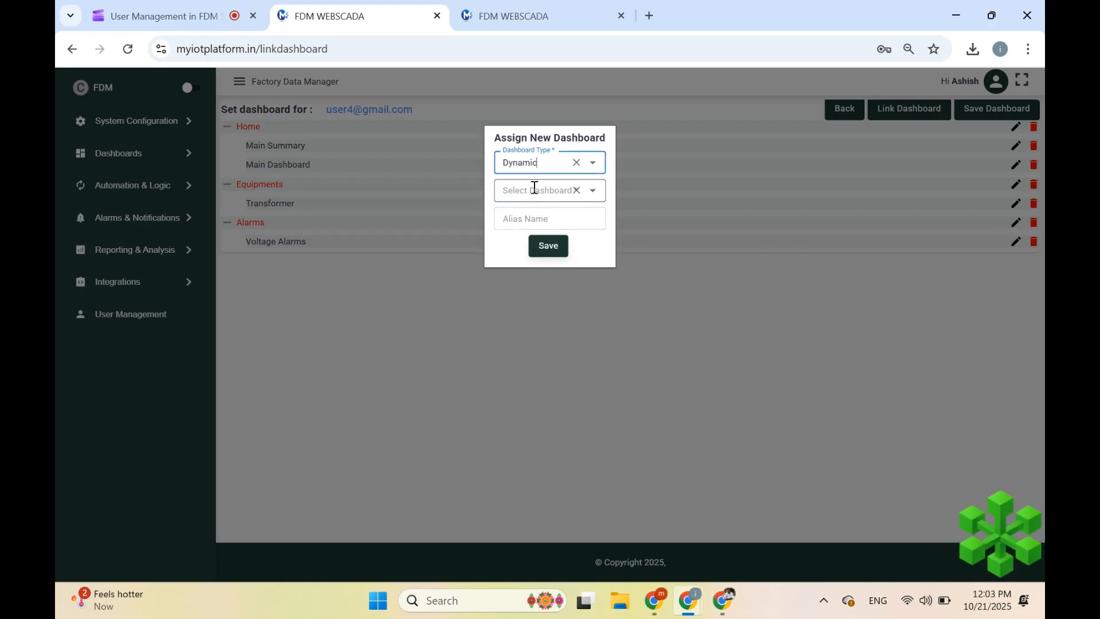
left_click(534, 188)
type("Reports")
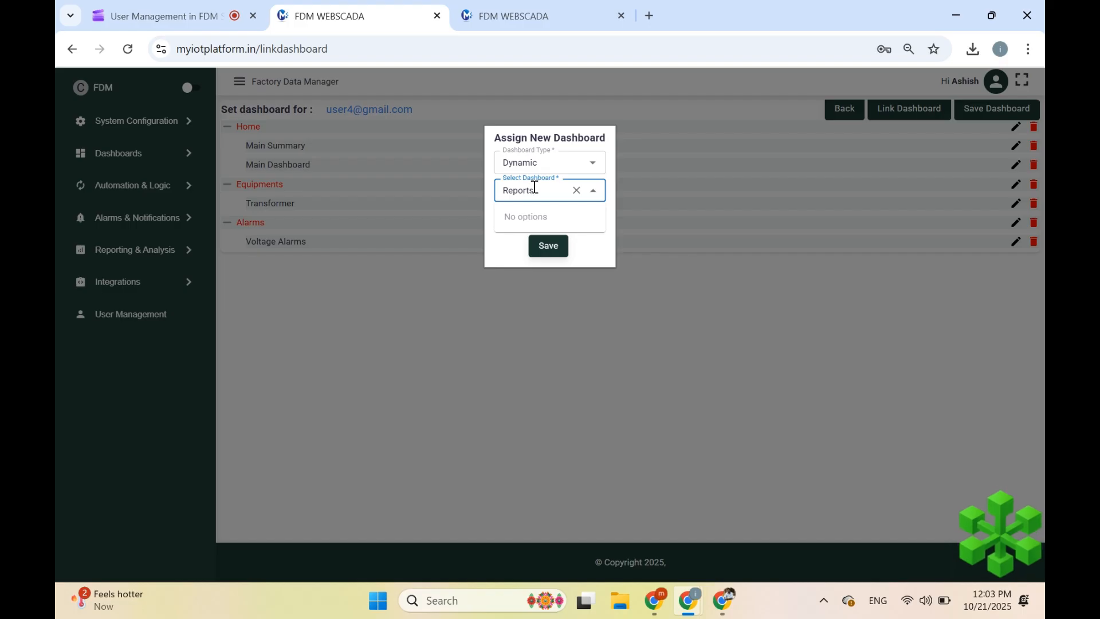
key("BackSpace")
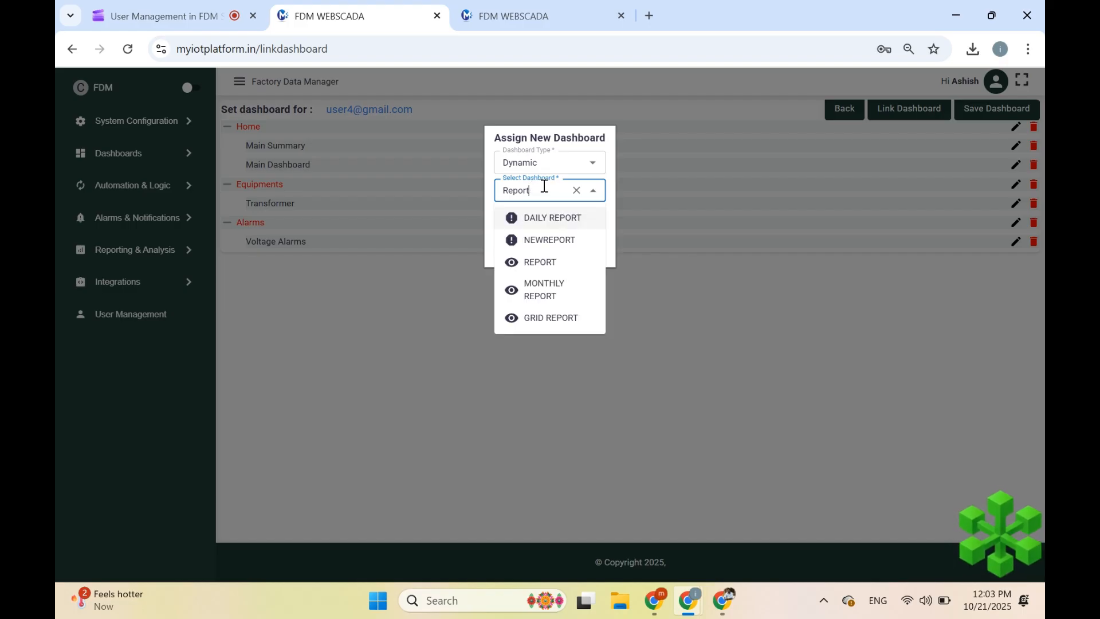
left_click(541, 220)
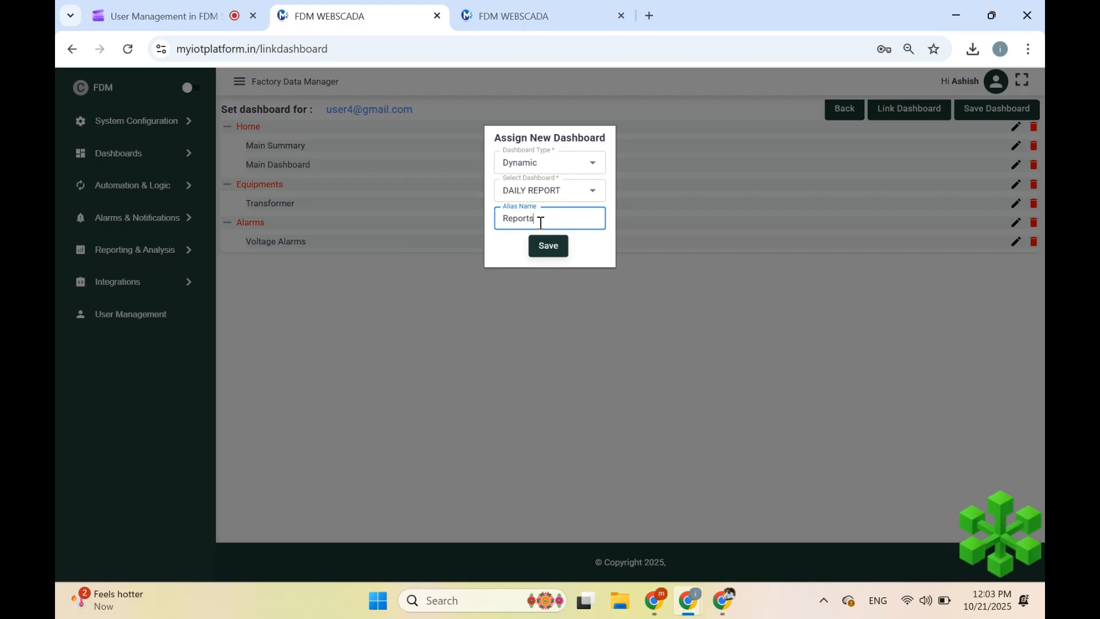
left_click(547, 245)
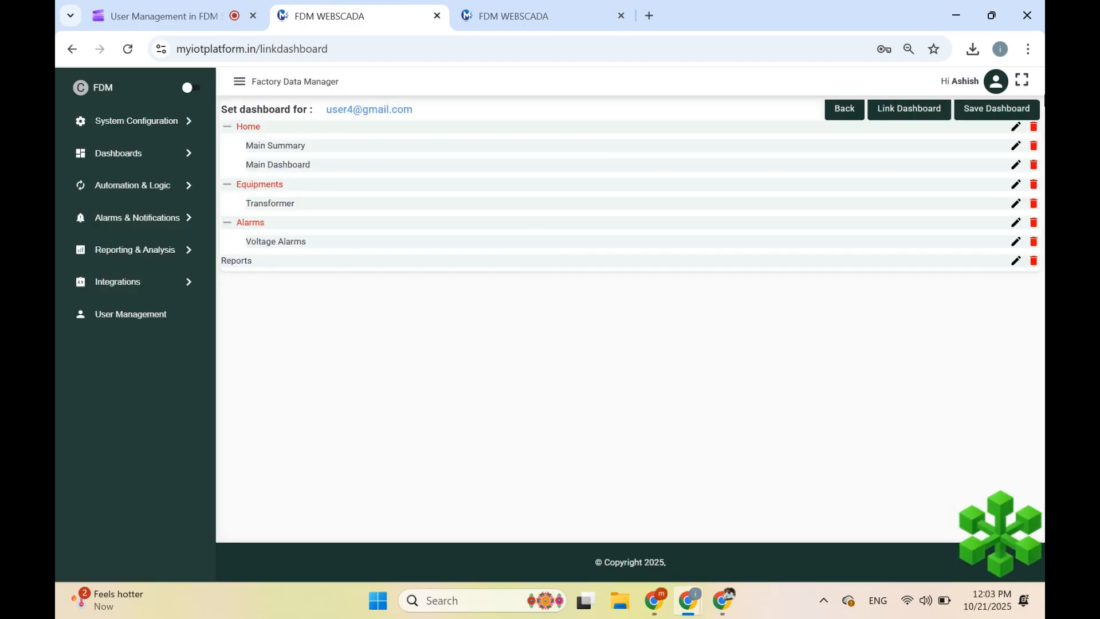
left_click(966, 112)
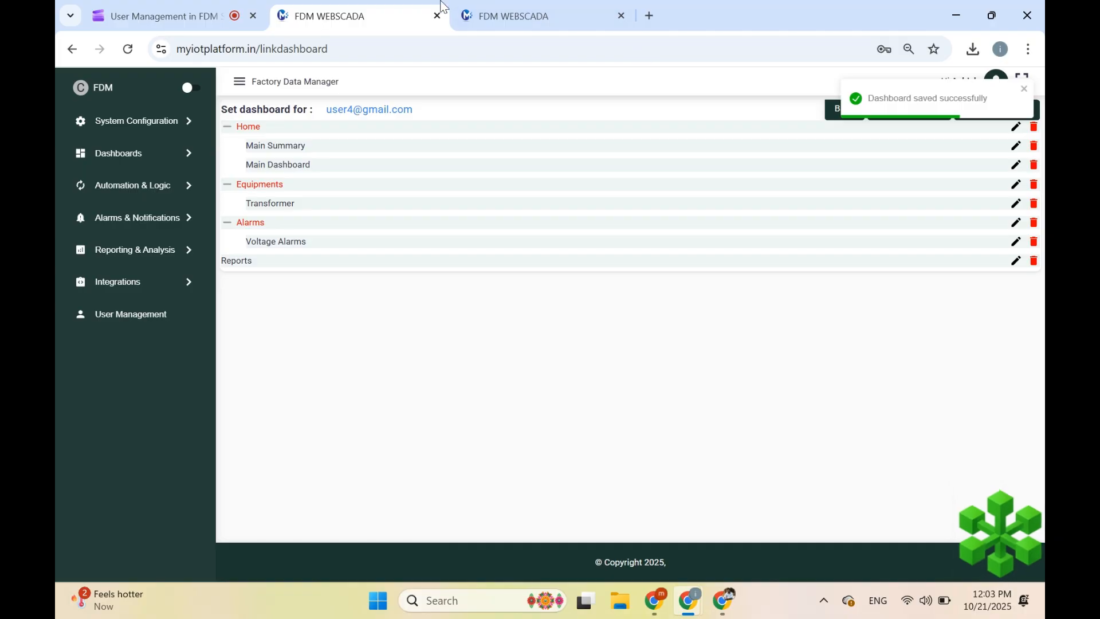
left_click(521, 4)
- Reload the demo user's page and open the Historical Alarm view under Alarms > Voltage Alarms
left_click(128, 49)
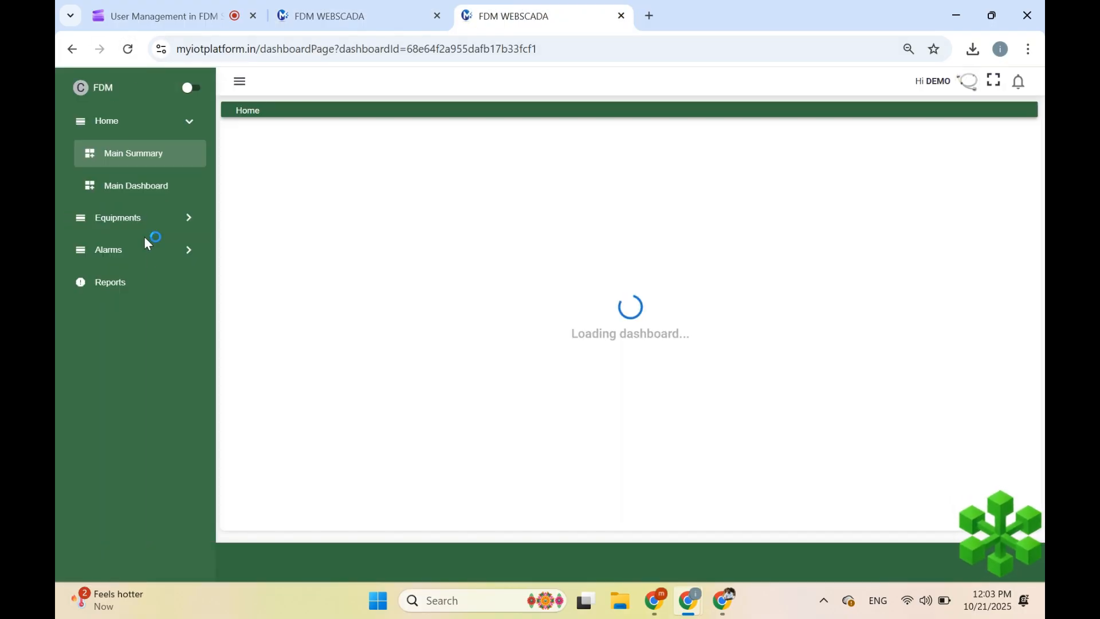
left_click(148, 252)
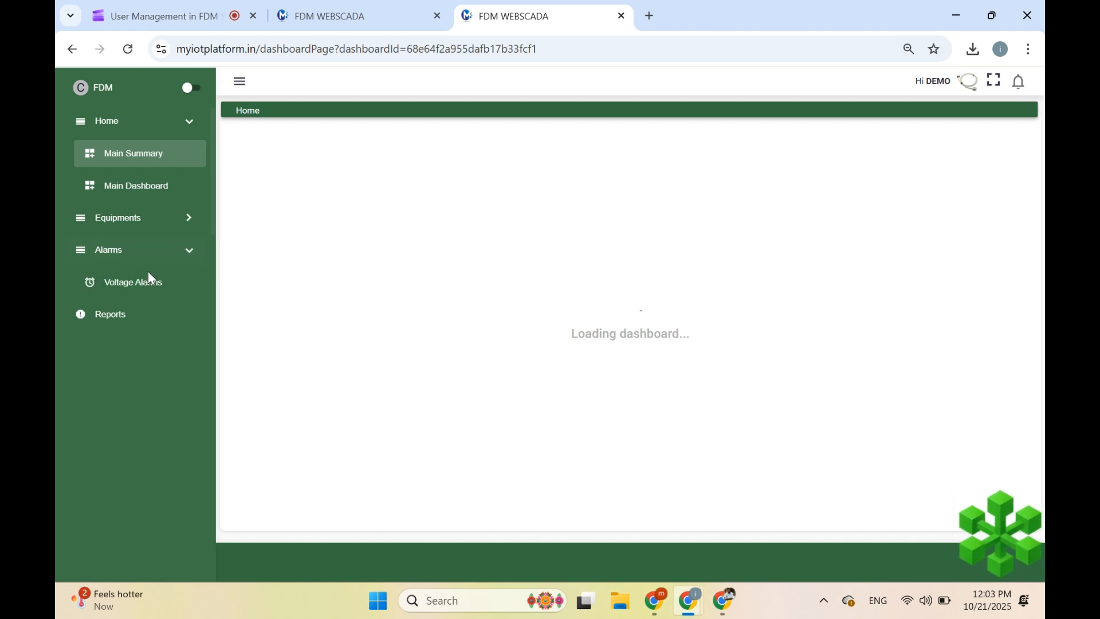
left_click(141, 282)
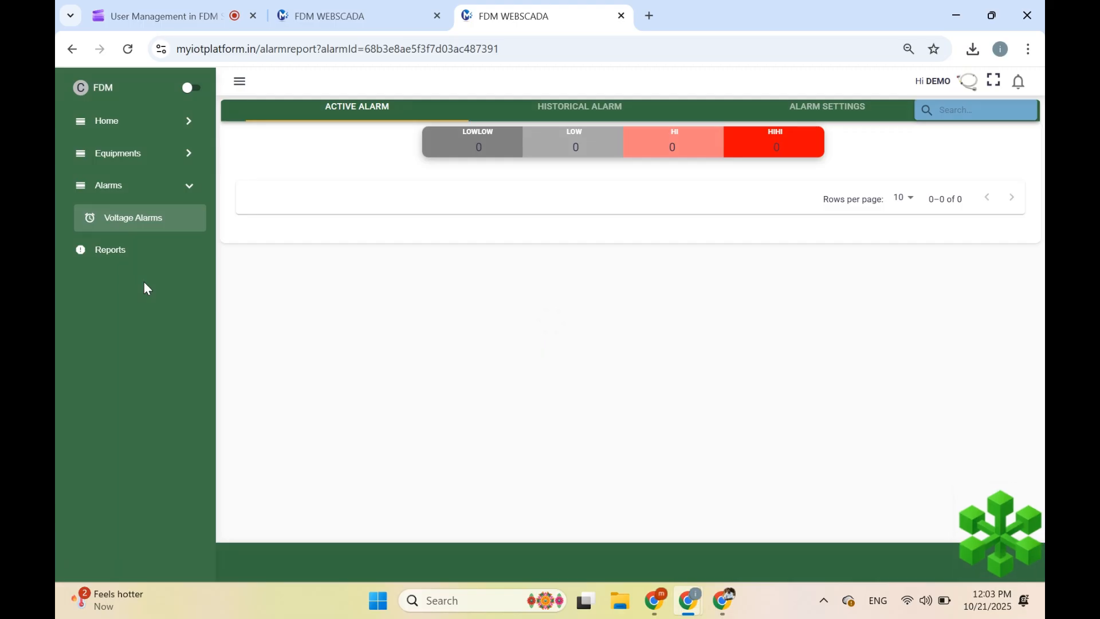
left_click(577, 113)
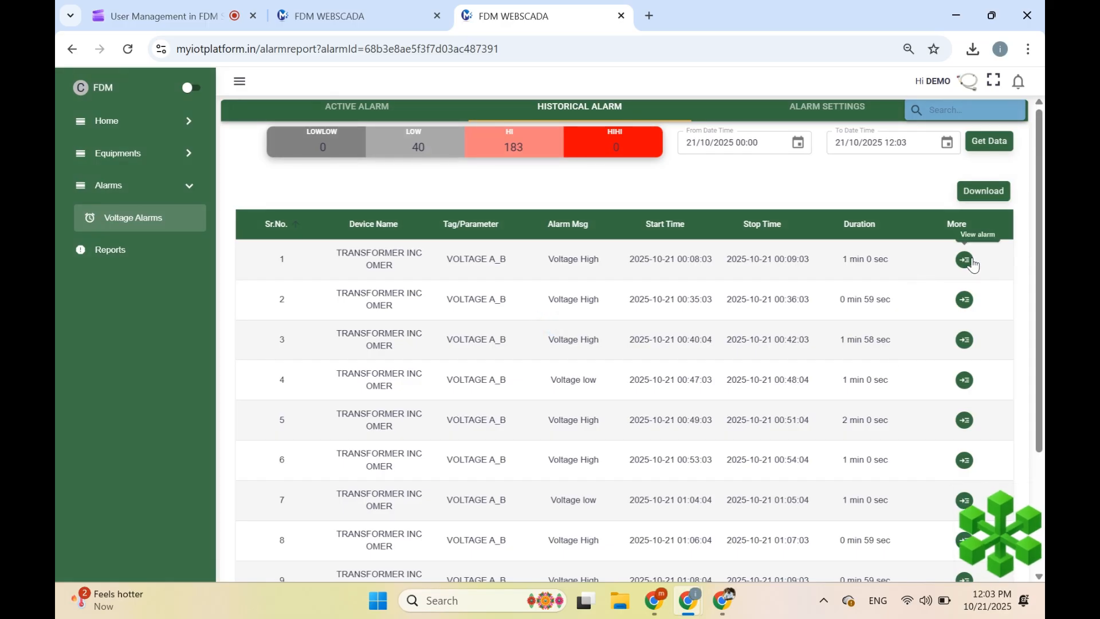
- Inspect the first Voltage High alarm's details, then open the Reports page
left_click(968, 261)
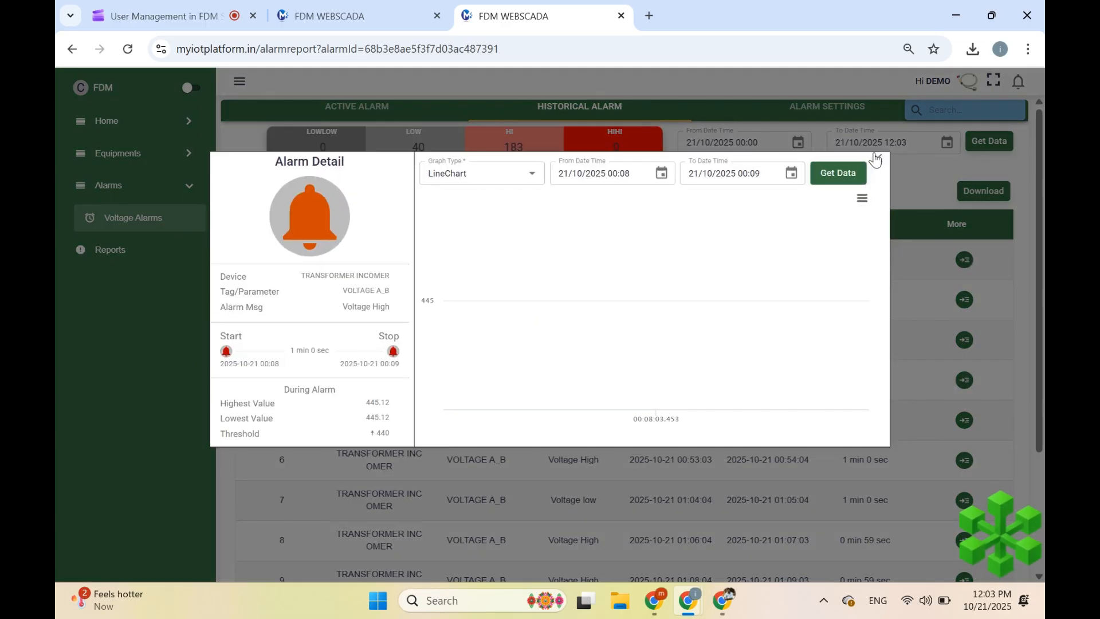
left_click(878, 161)
left_click(111, 247)
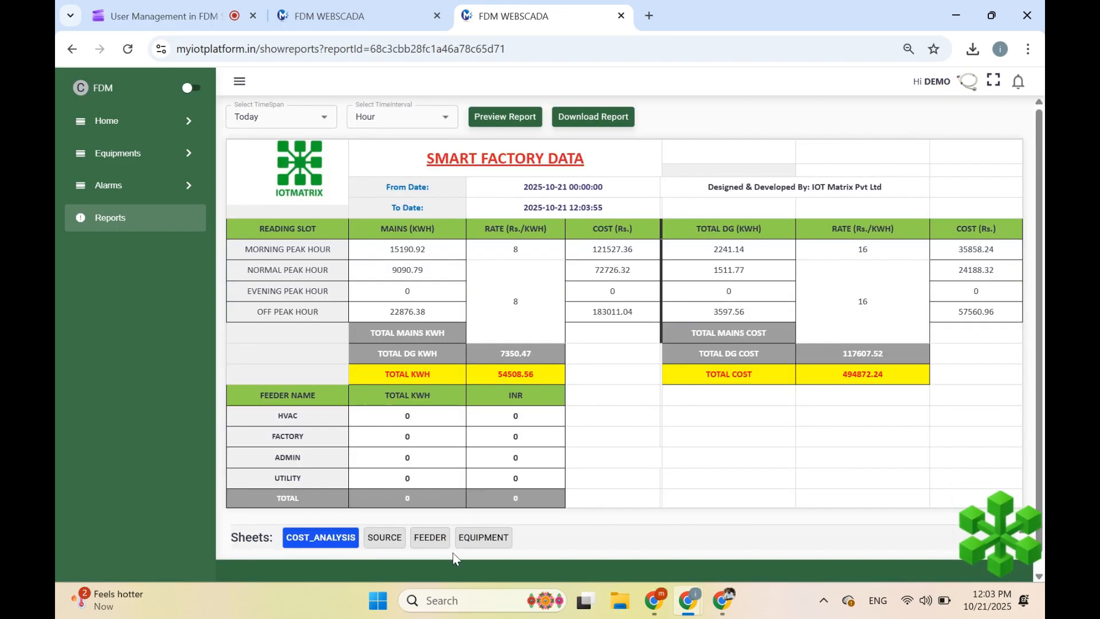
- Browse the report's SOURCE, FEEDER and EQUIPMENT sheets, then switch to the Clipchamp tab
left_click(381, 537)
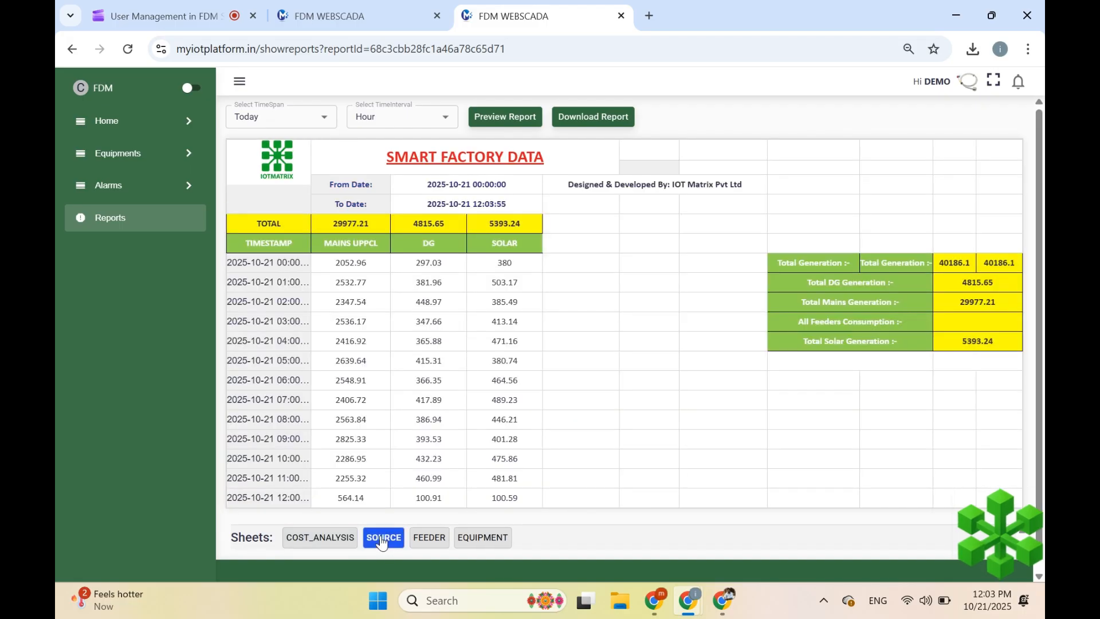
left_click(425, 540)
left_click(481, 540)
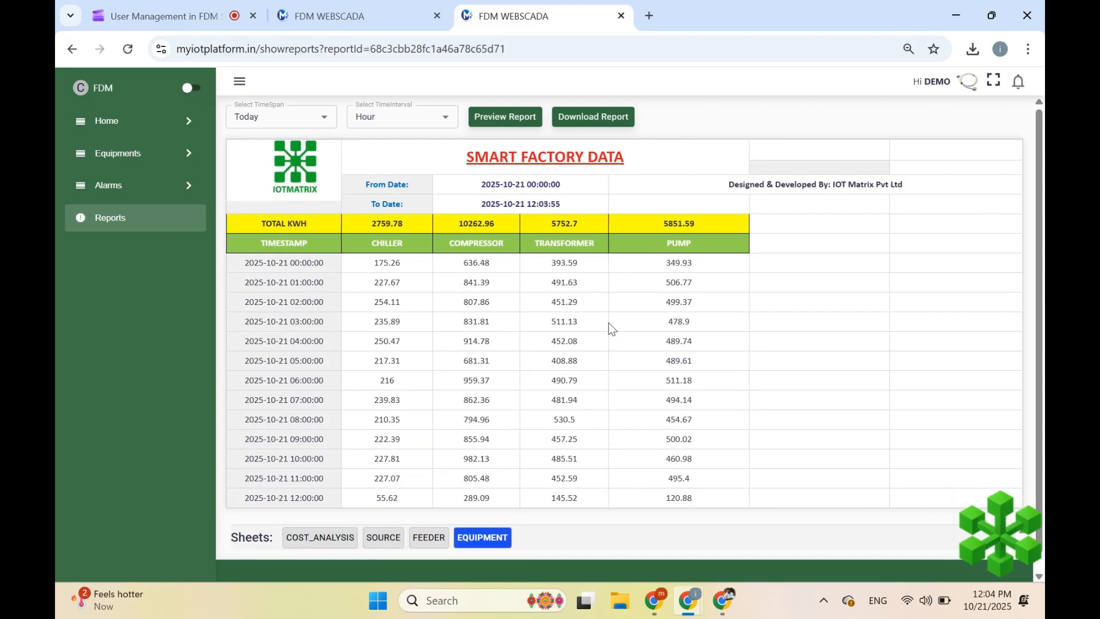
left_click(192, 7)
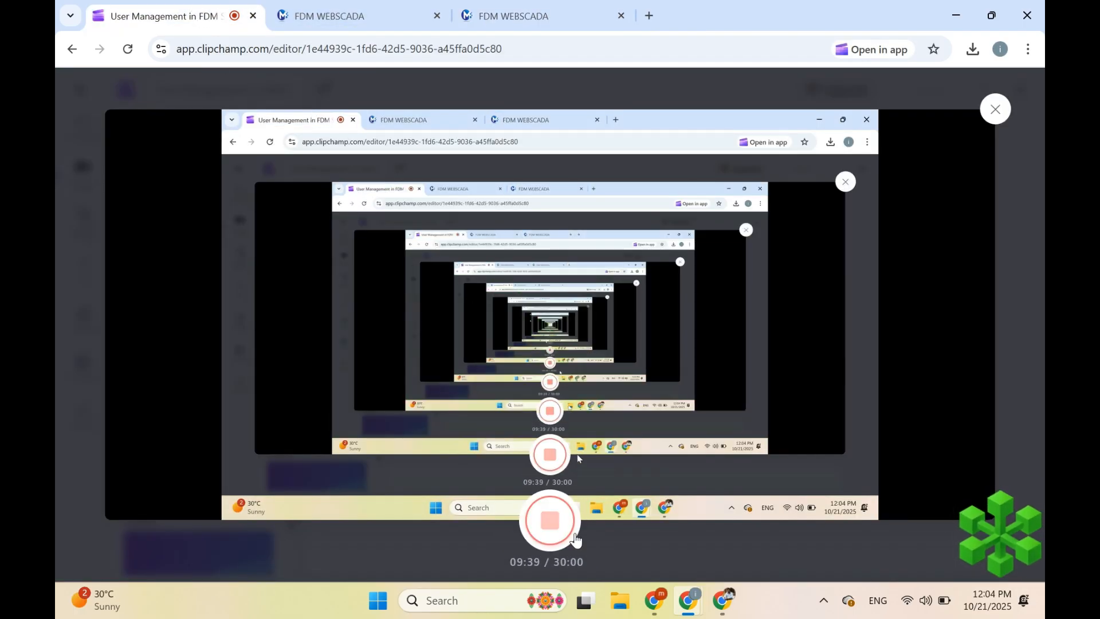